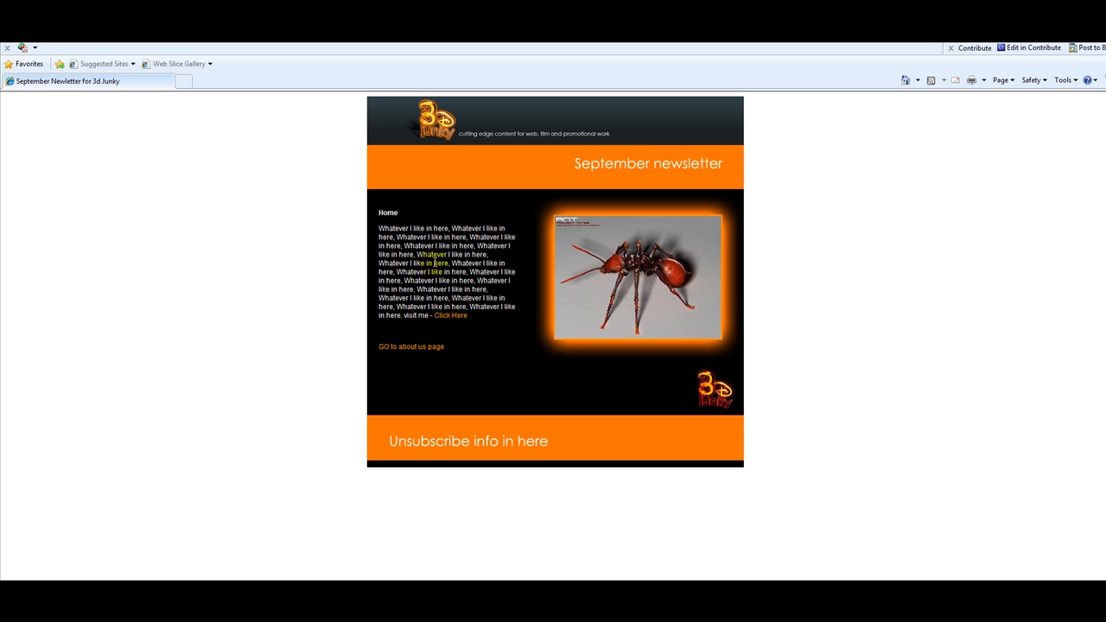
Step: Test the Click Here and about us links in the browser, returning to Home each time
click(451, 316)
click(416, 348)
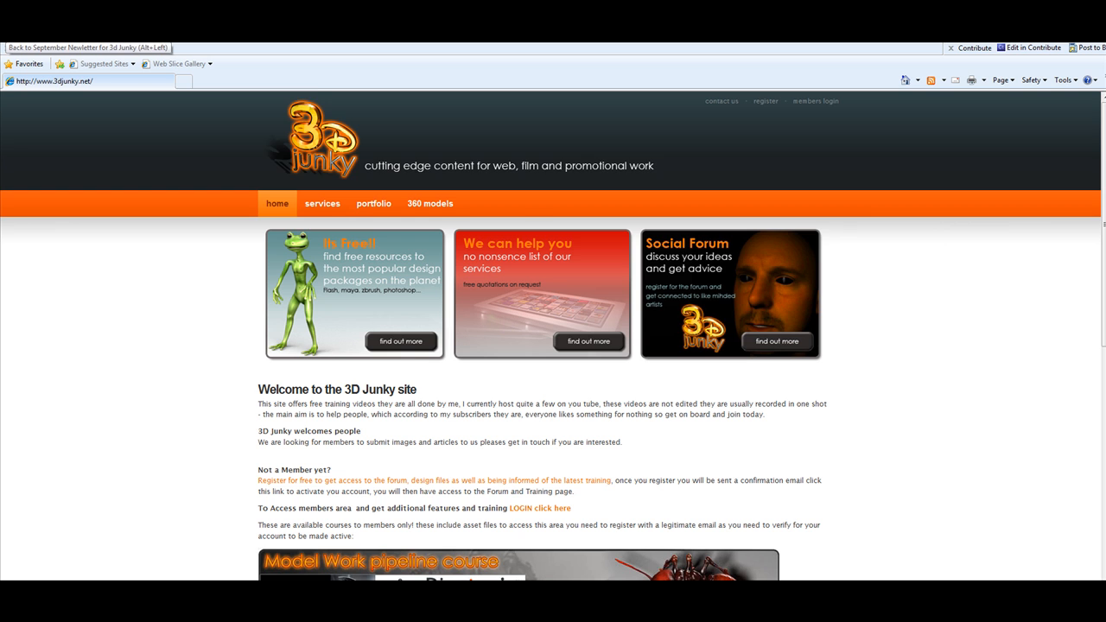
click(11, 33)
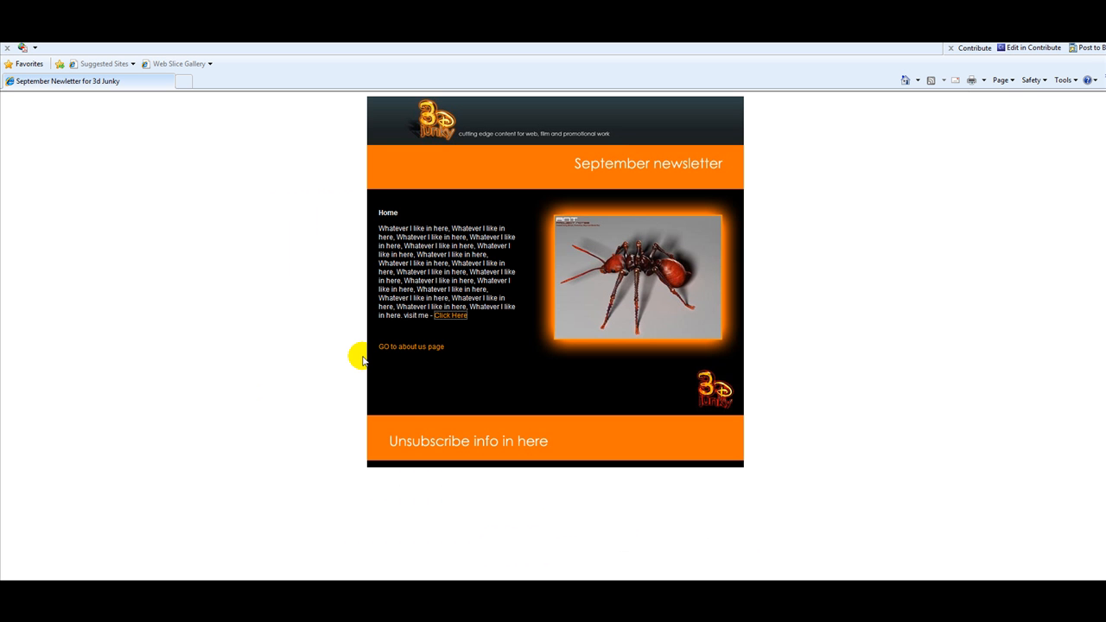
click(424, 347)
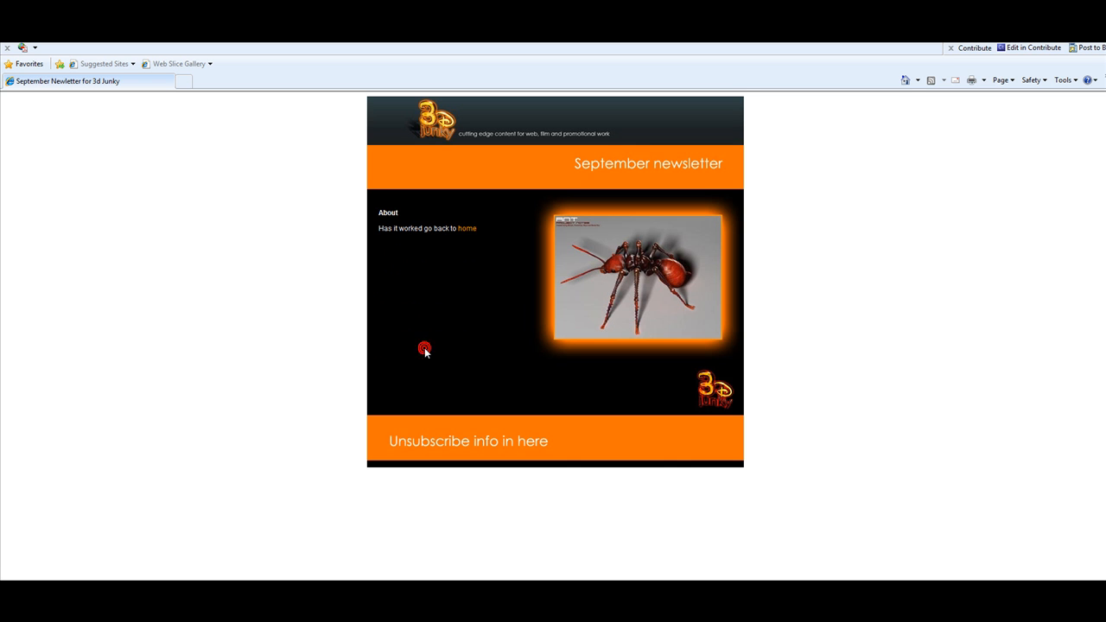
click(466, 229)
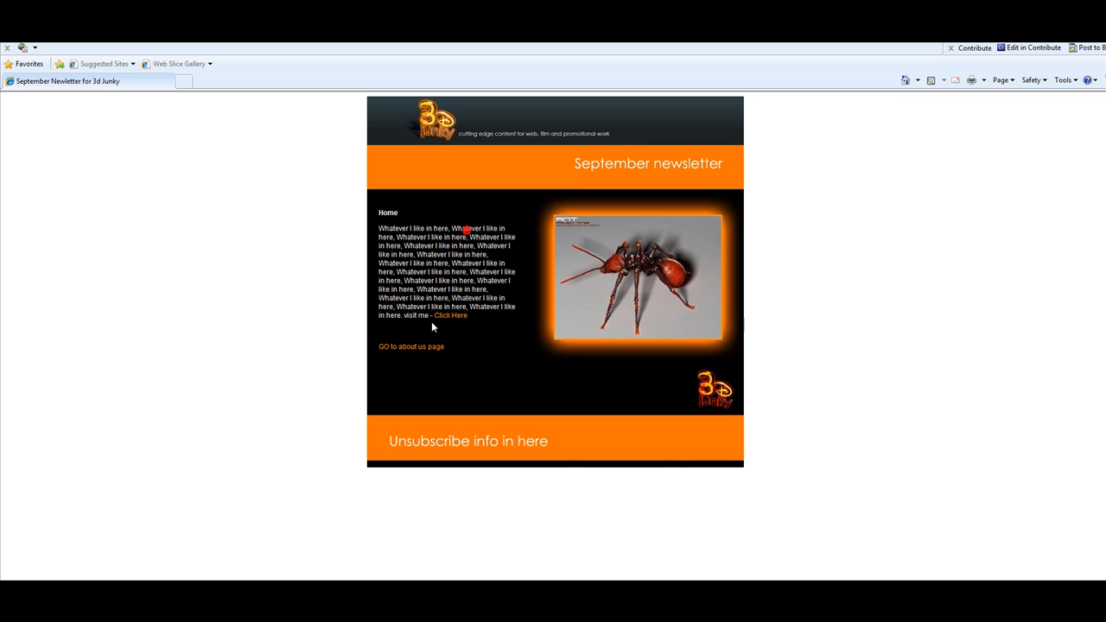
click(424, 347)
click(464, 228)
Step: Back in Dreamweaver, open index.html from the Files panel in Design view
key(alt+Tab)
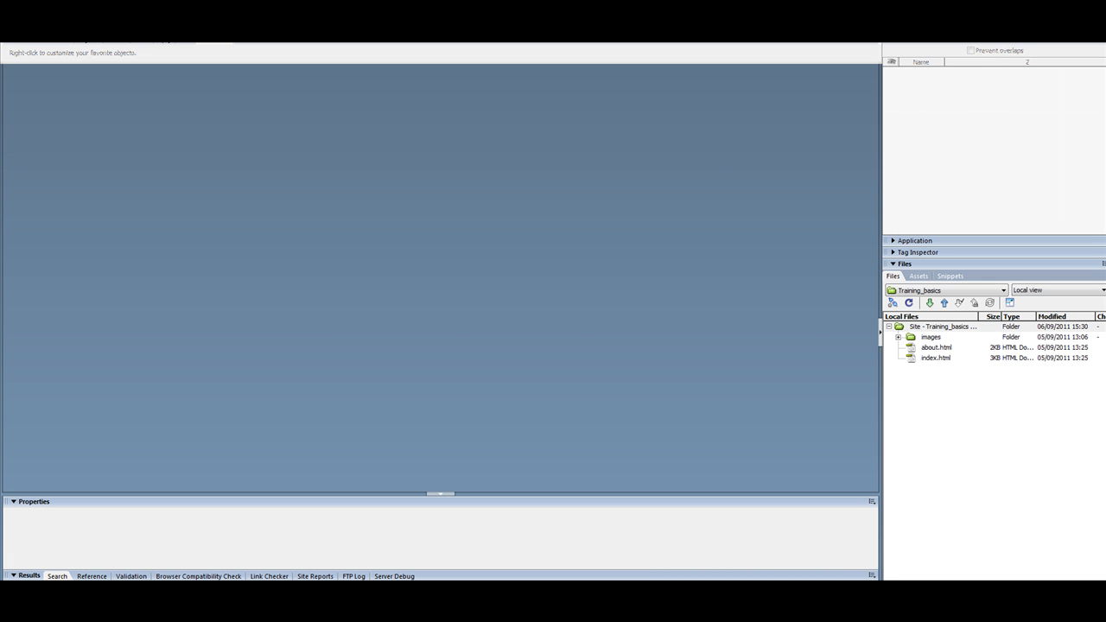
key(super+Down)
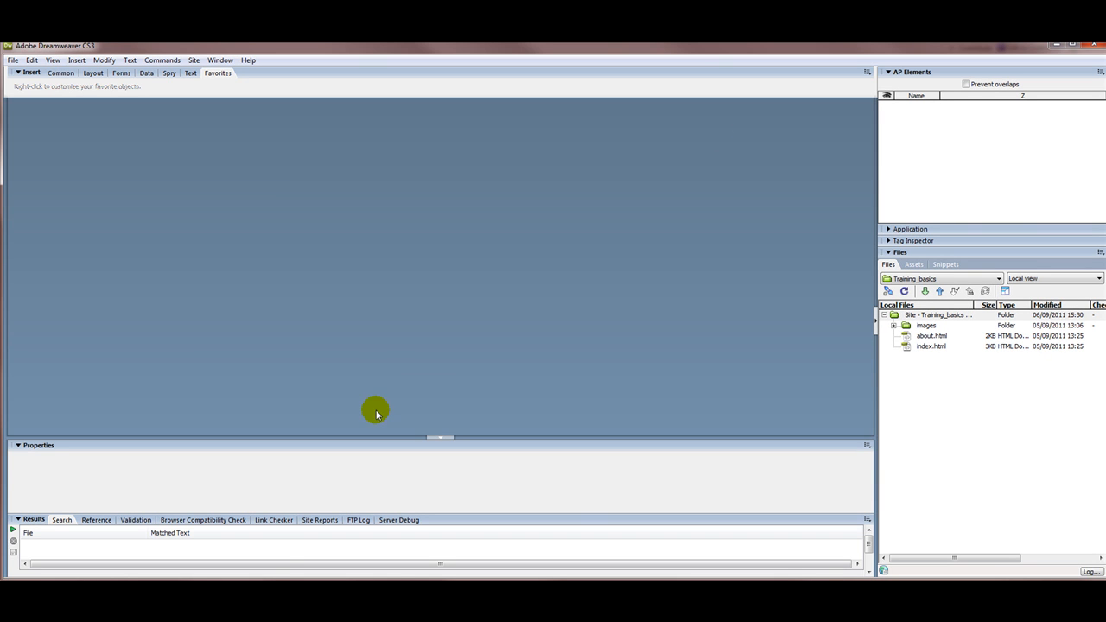
click(905, 346)
double_click(905, 346)
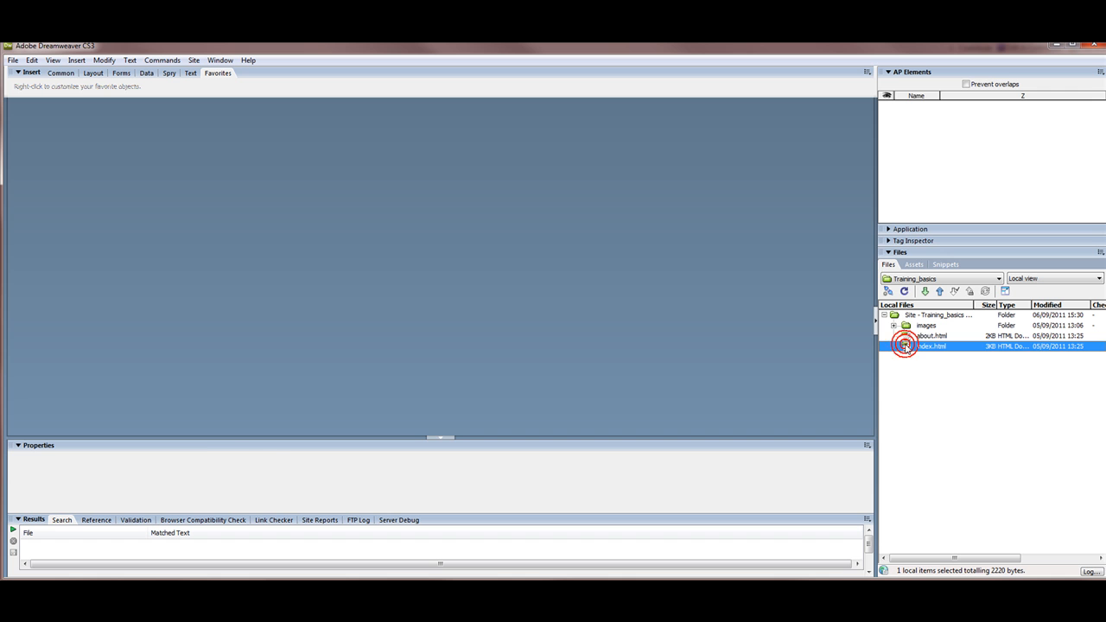
click(96, 123)
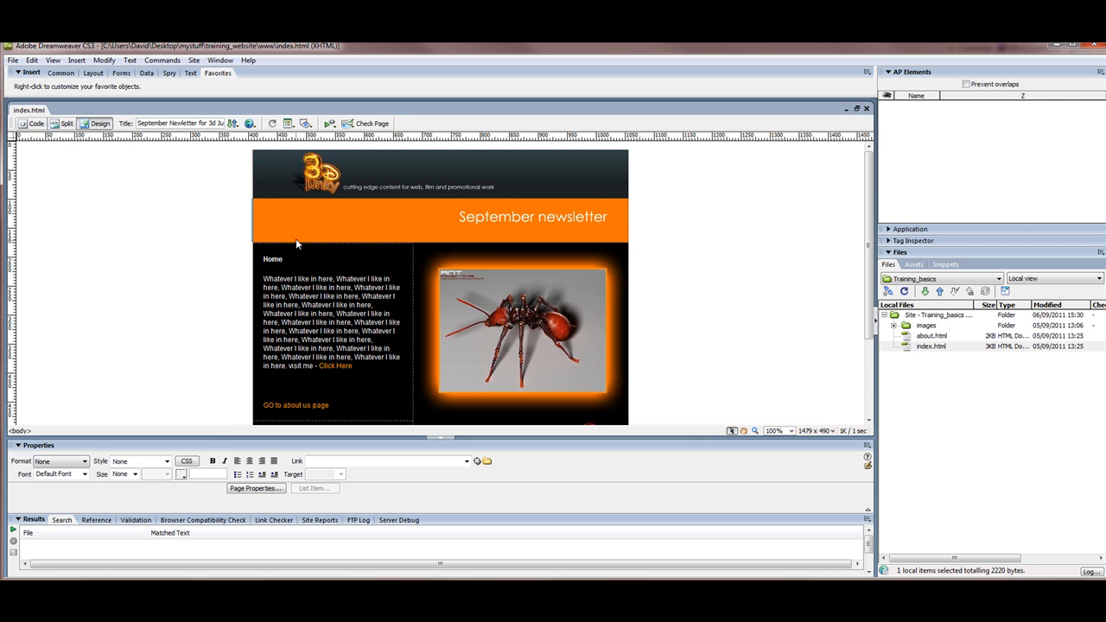
Step: Select the orange banner, then add and remove an empty line below it
click(288, 236)
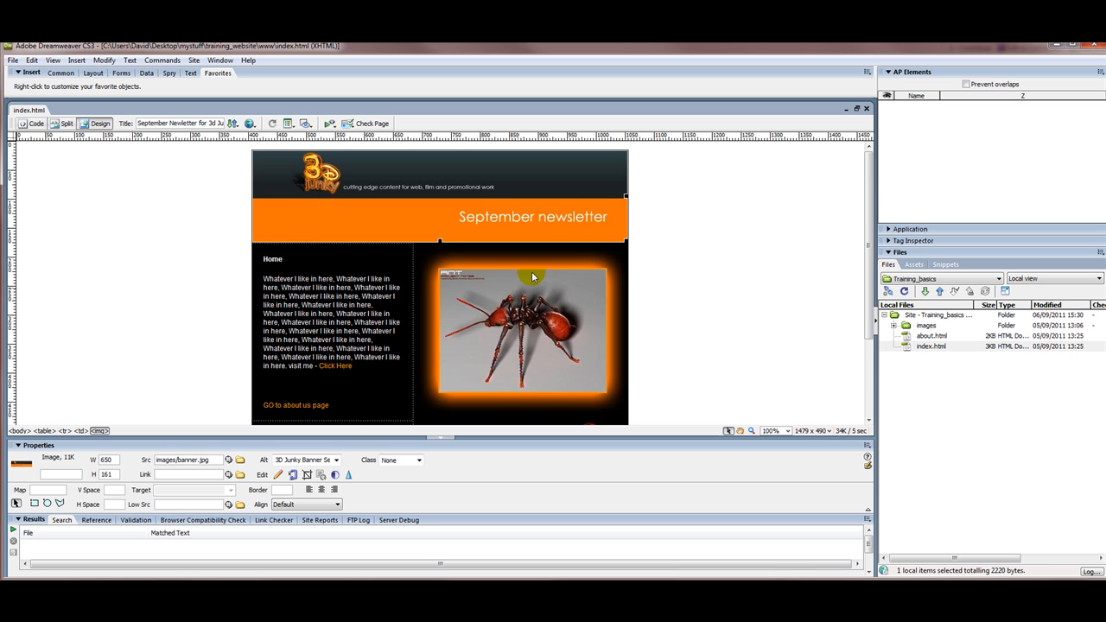
click(489, 221)
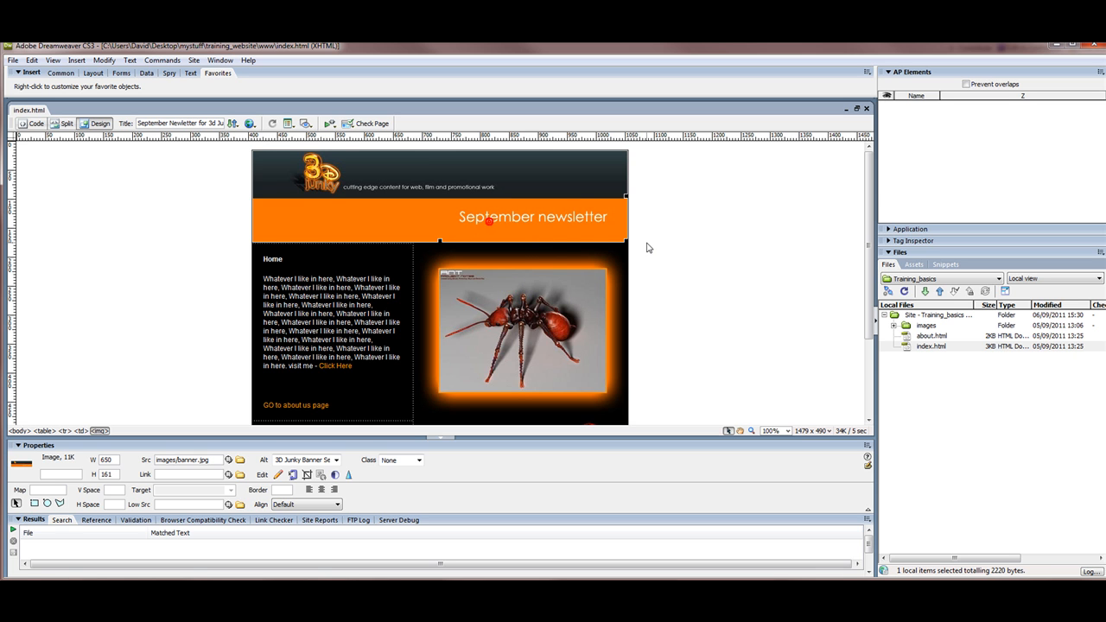
click(585, 242)
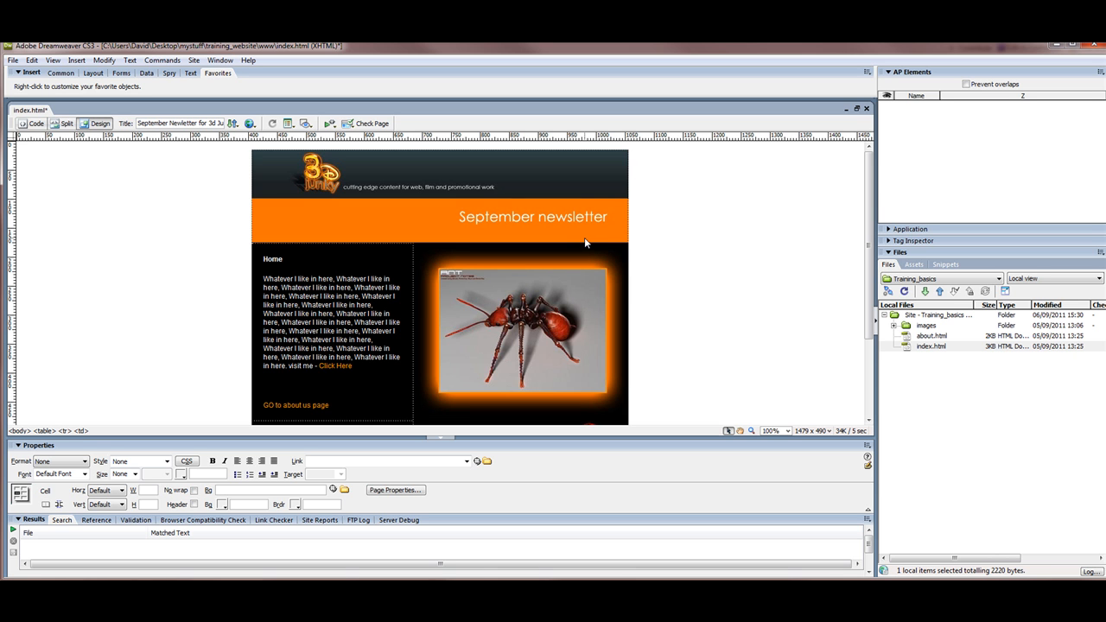
key(Return)
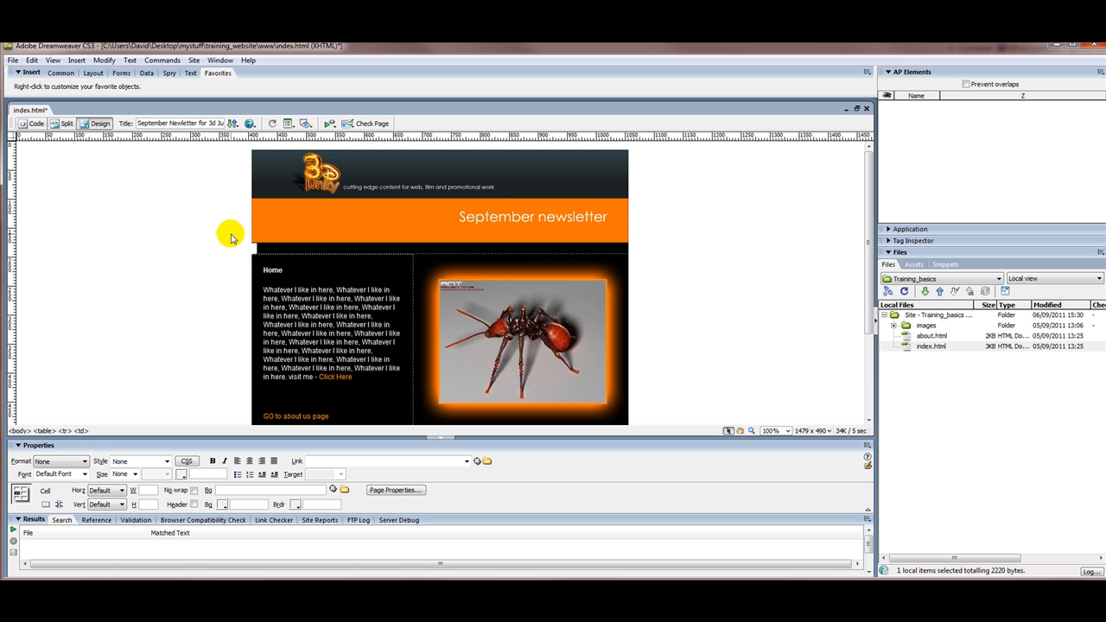
key(BackSpace)
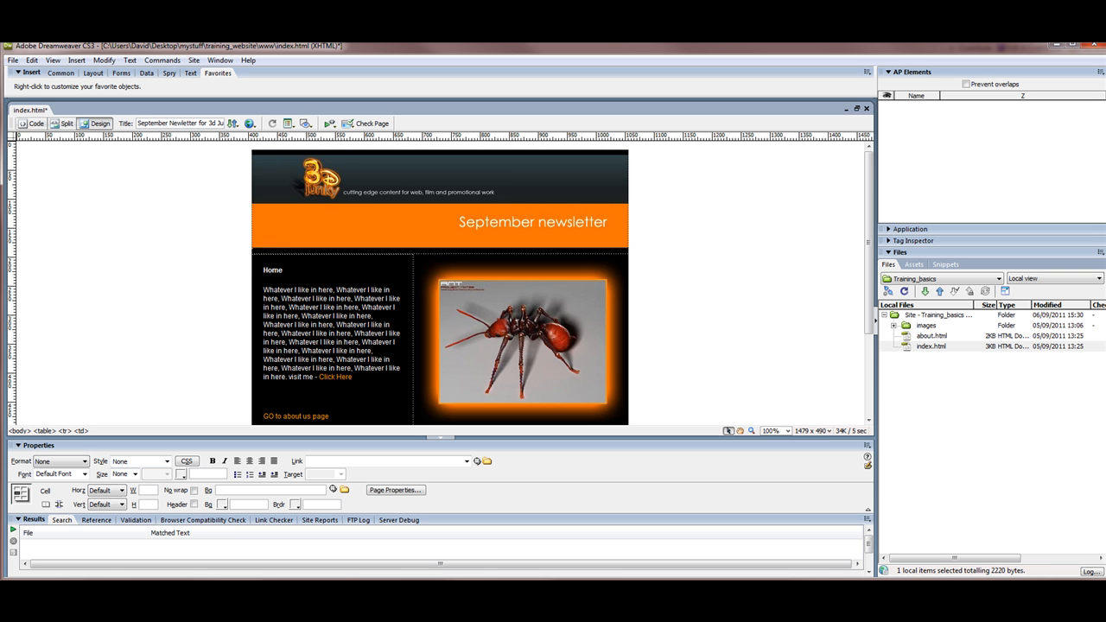
Step: Check the left-column table's cell padding, then place the cursor right after the banner
click(412, 301)
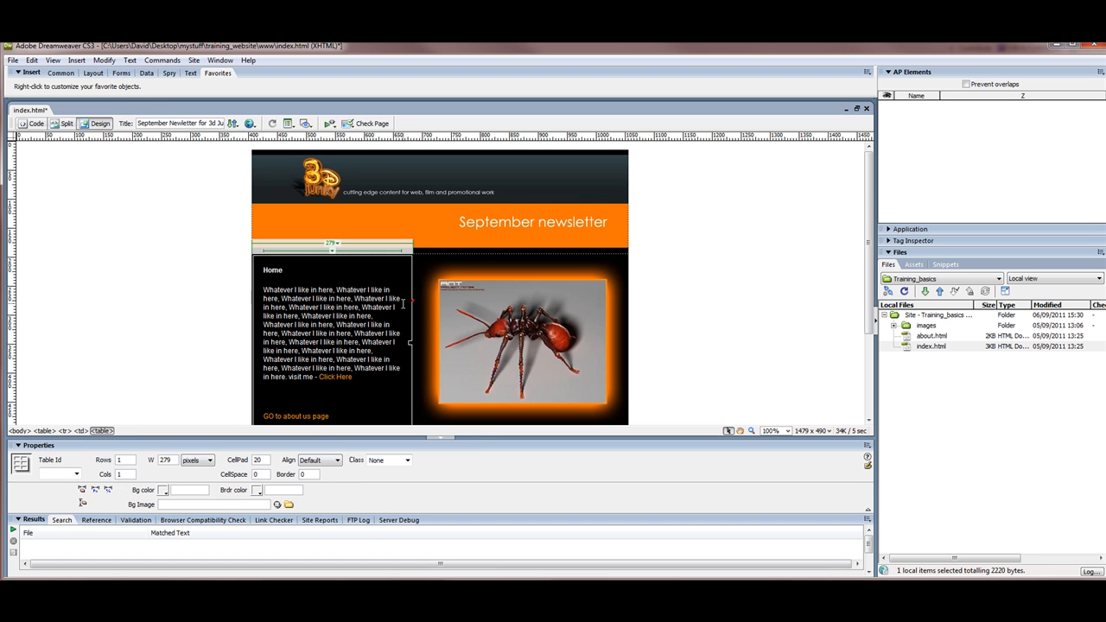
click(259, 459)
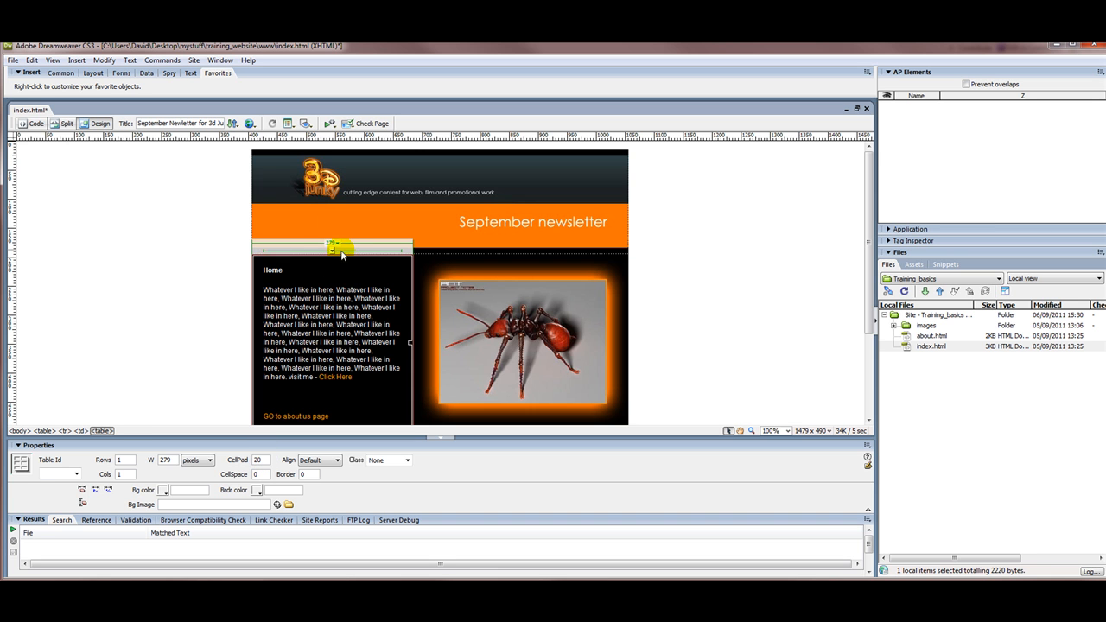
click(437, 251)
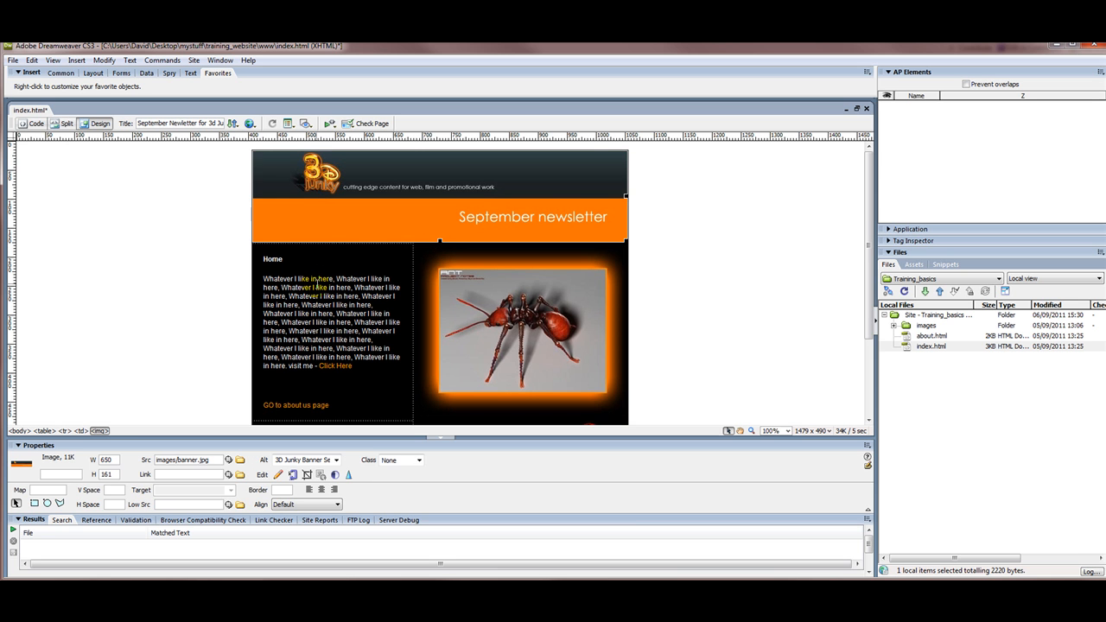
click(317, 283)
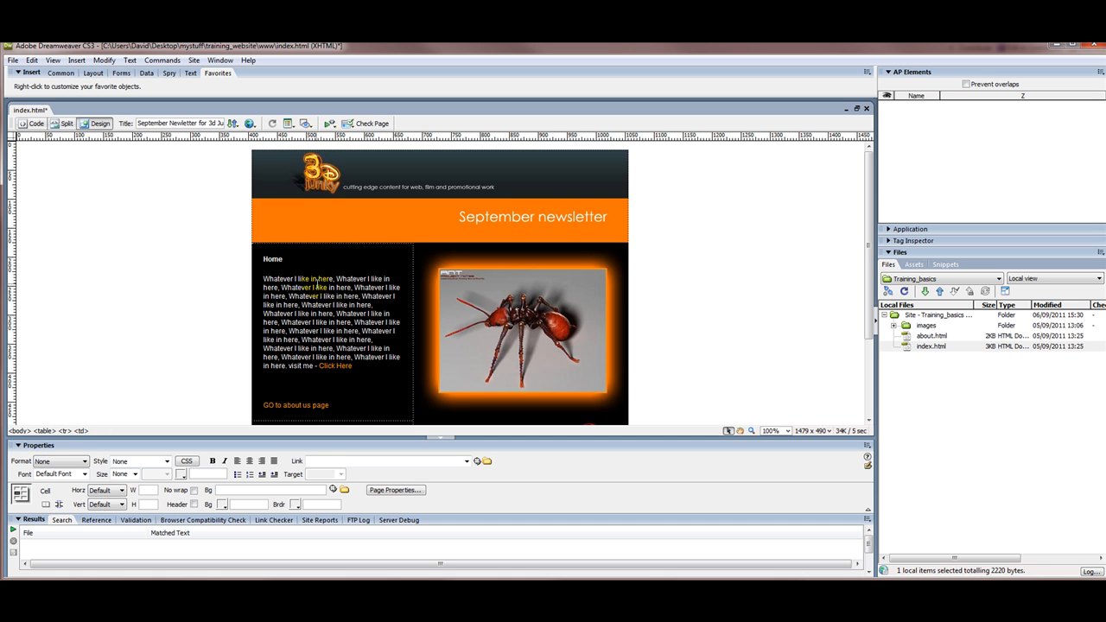
Step: Start an Insert > Table with 1 row, 1 column and 600-pixel width
click(76, 60)
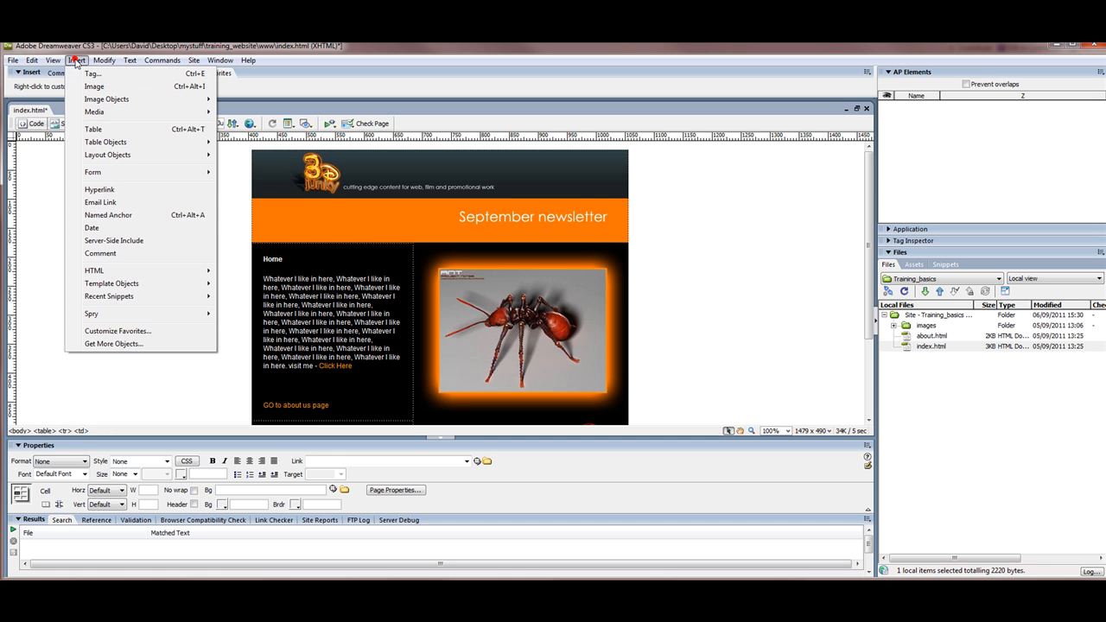
click(110, 130)
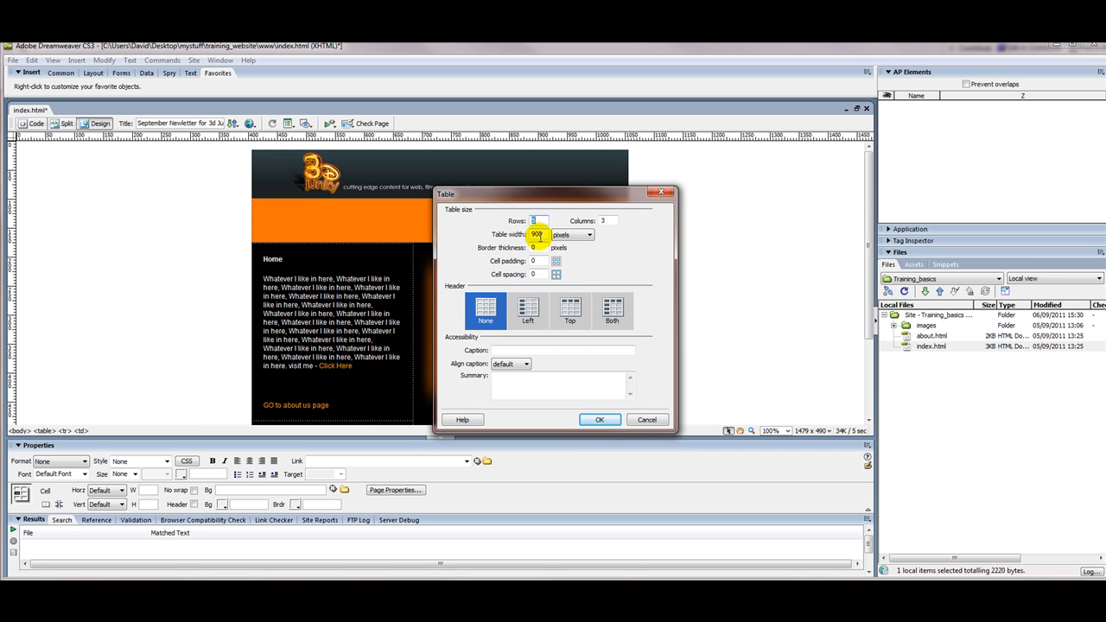
text(5)
key(Tab)
text(600)
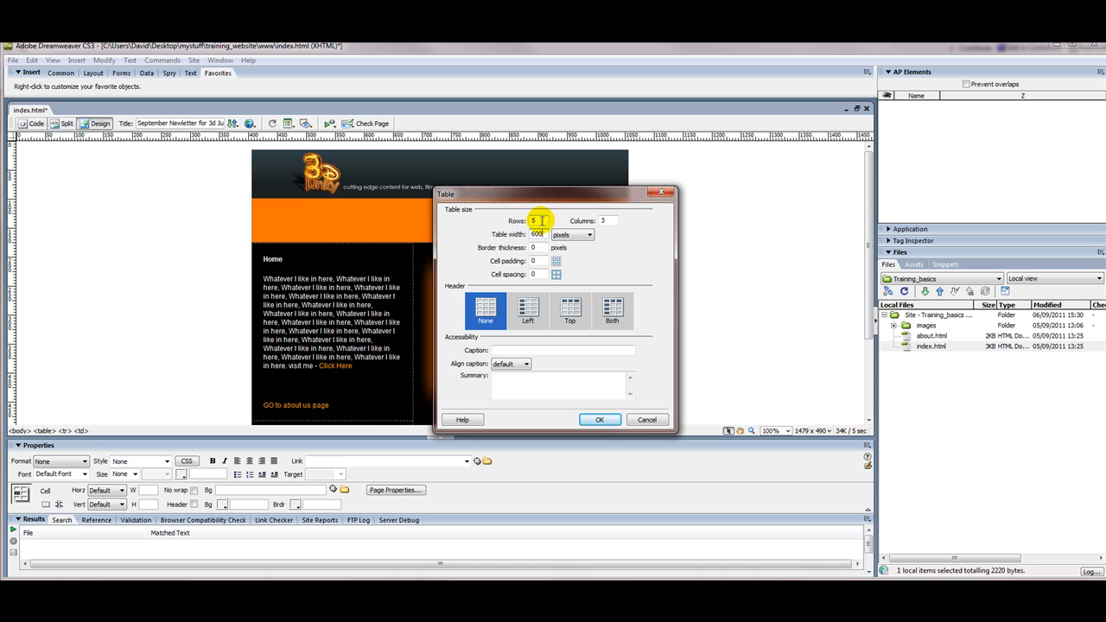
double_click(536, 220)
text(1)
double_click(607, 220)
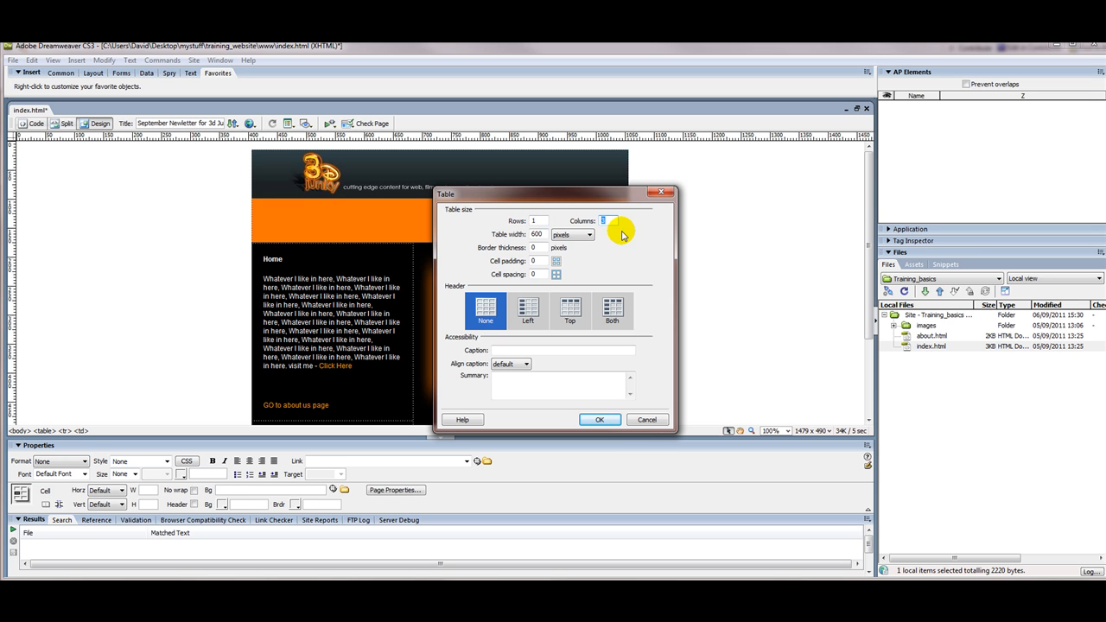
text(1)
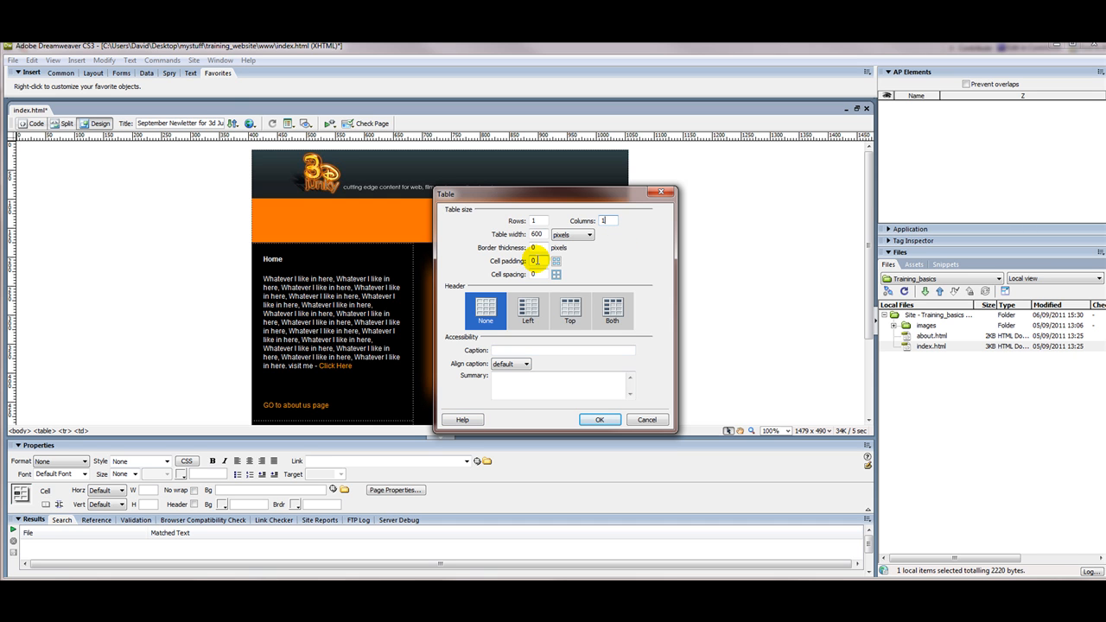
double_click(542, 260)
Step: Insert the table with cell padding 20 below the banner and check its settings
text(20)
click(598, 419)
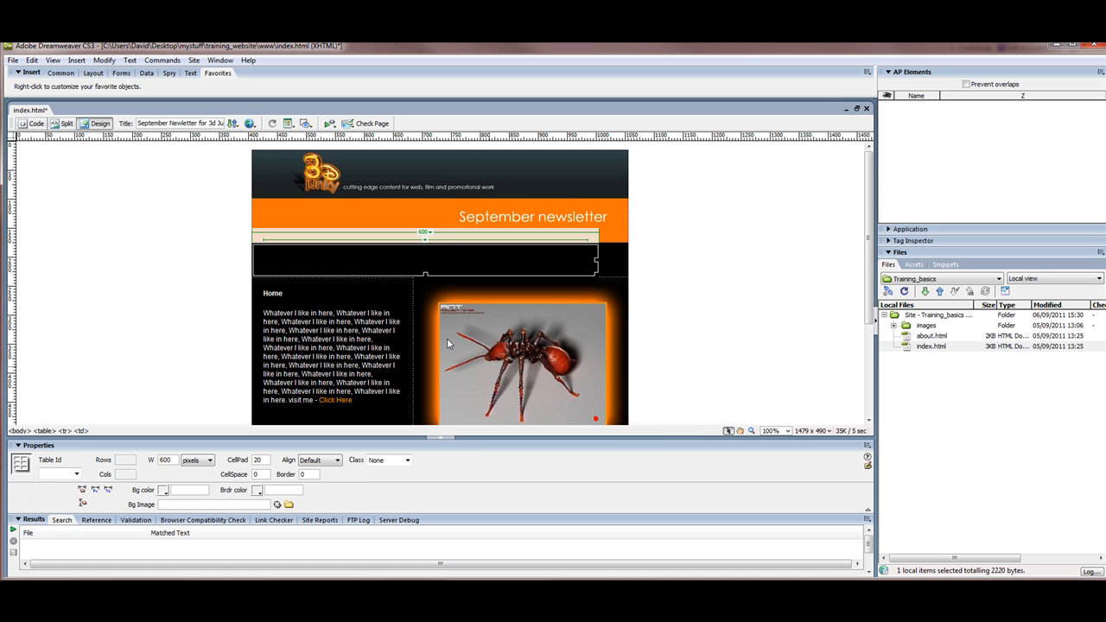
click(296, 259)
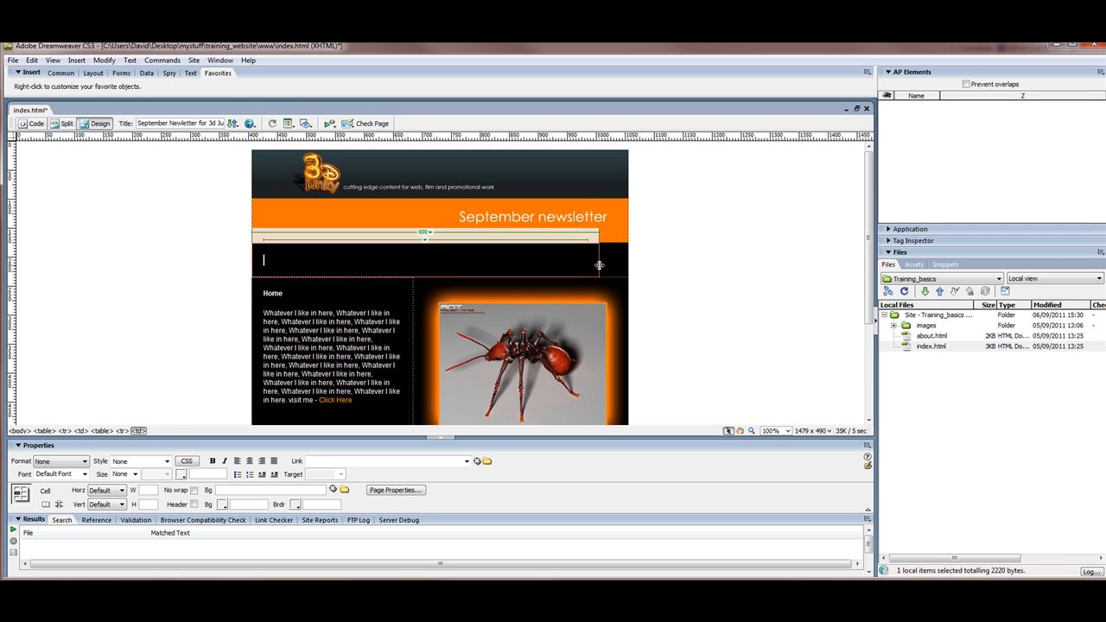
click(598, 264)
click(258, 461)
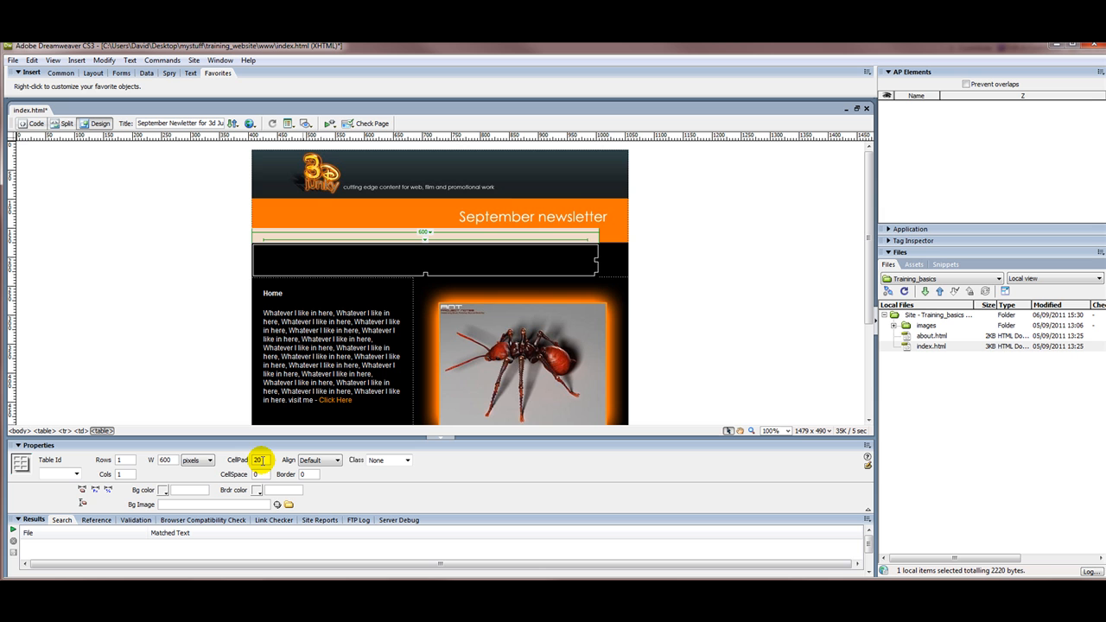
click(262, 260)
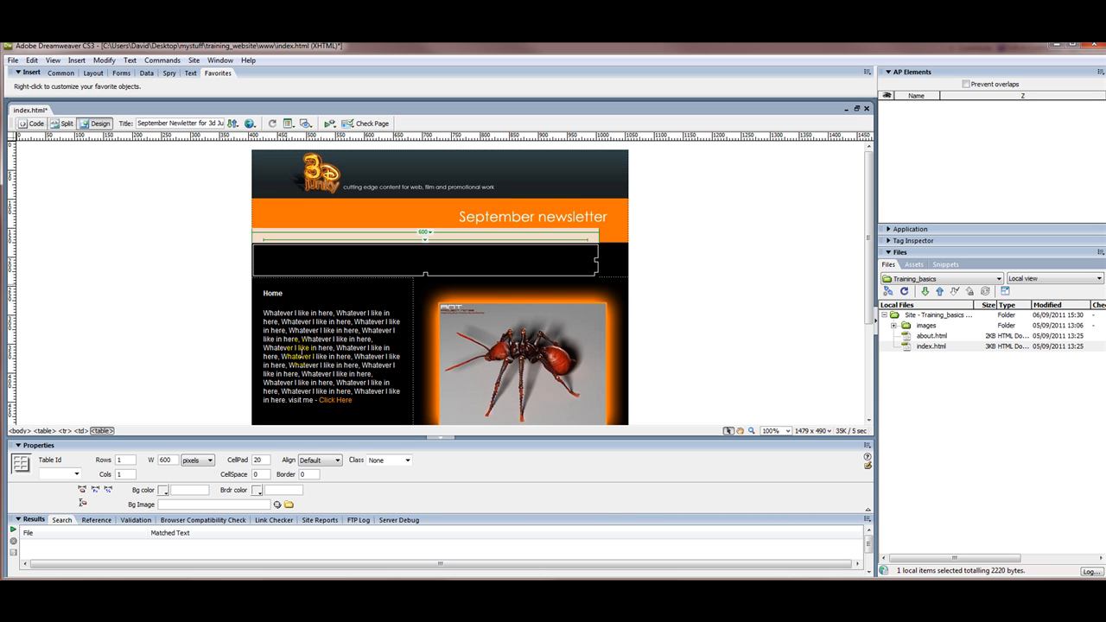
Step: Give the new table a 1-pixel border and a white cell border colour
double_click(304, 474)
text(1)
key(Return)
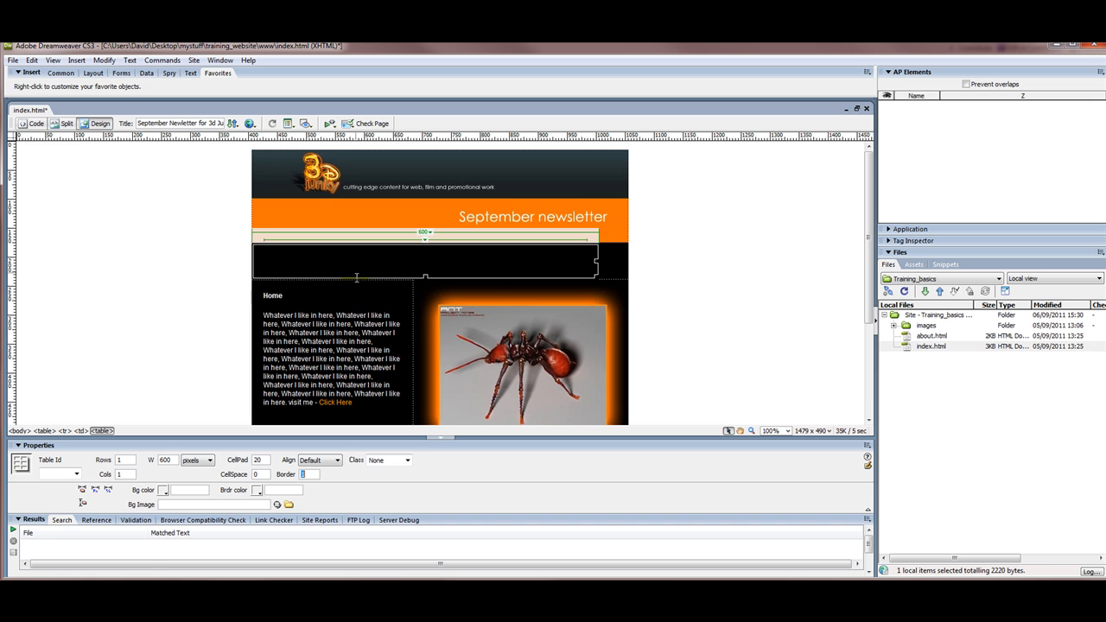
click(609, 264)
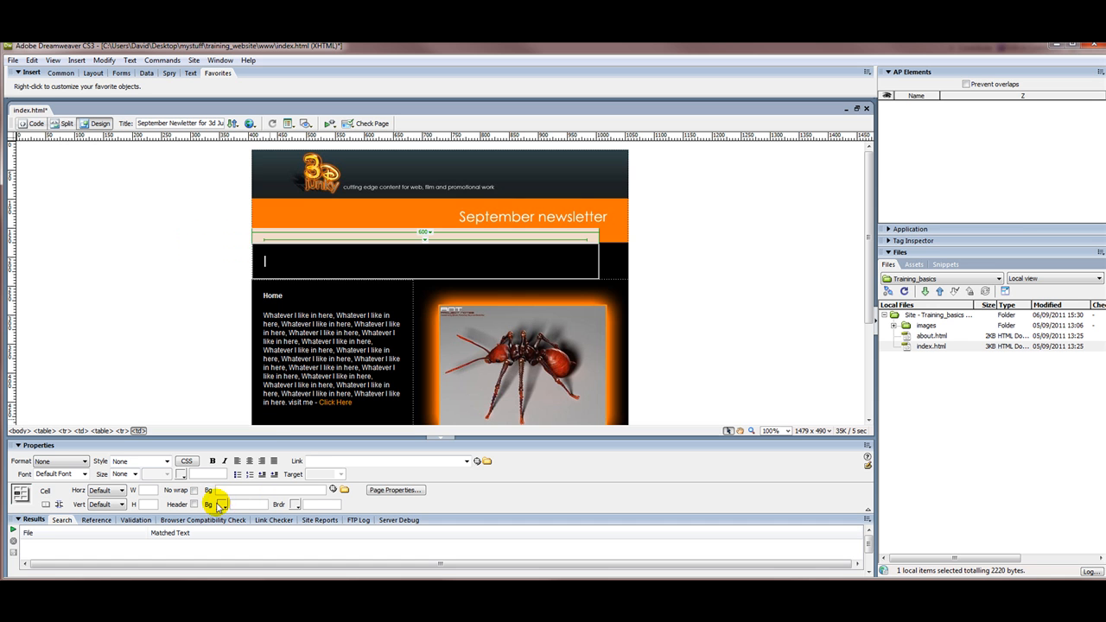
click(295, 504)
click(297, 548)
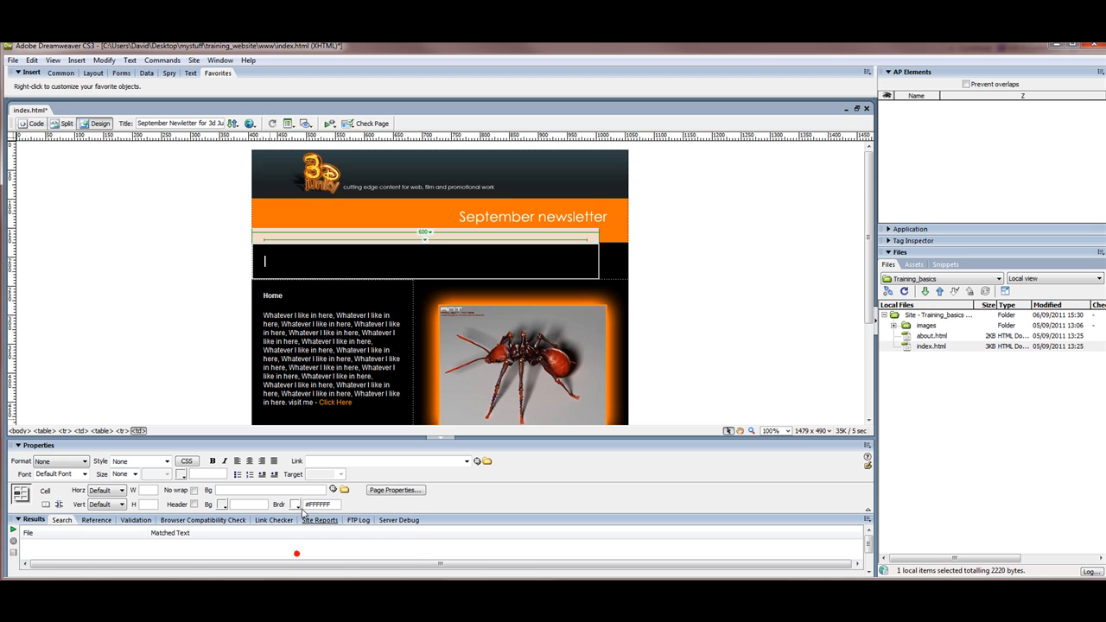
Step: Set the table border colour to white (#FFFFFF) and highlight the hidden cell text
click(285, 266)
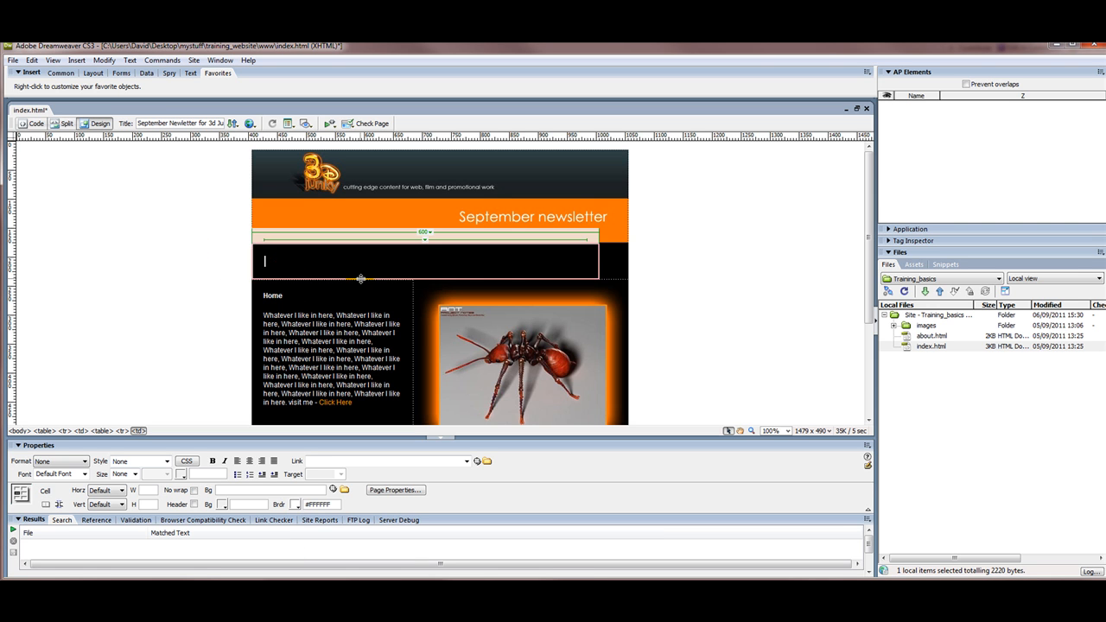
click(361, 279)
click(256, 491)
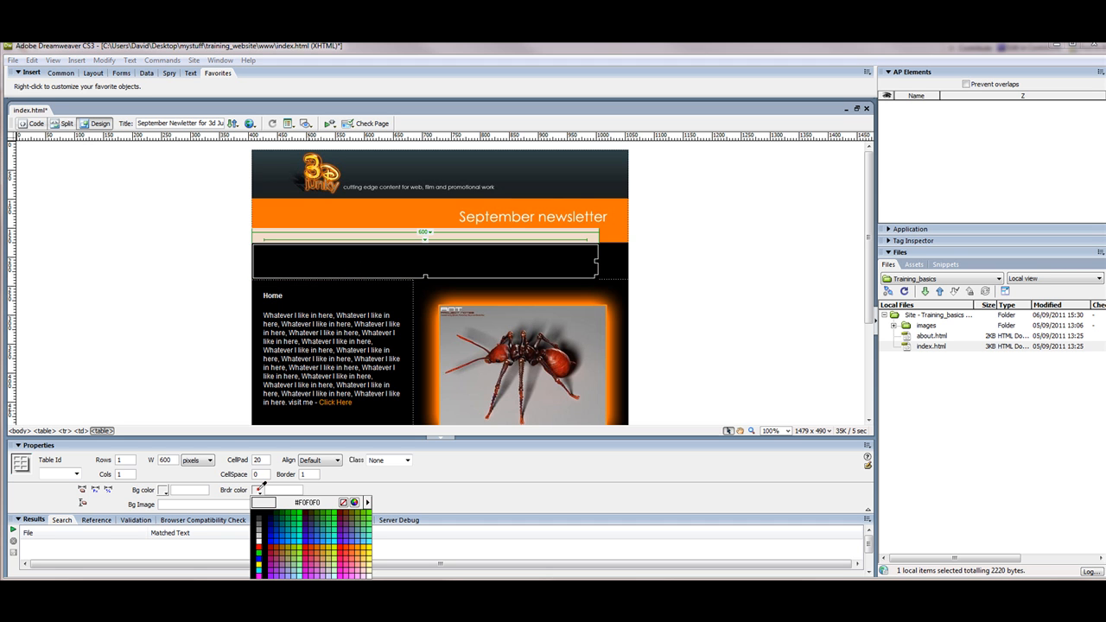
click(258, 540)
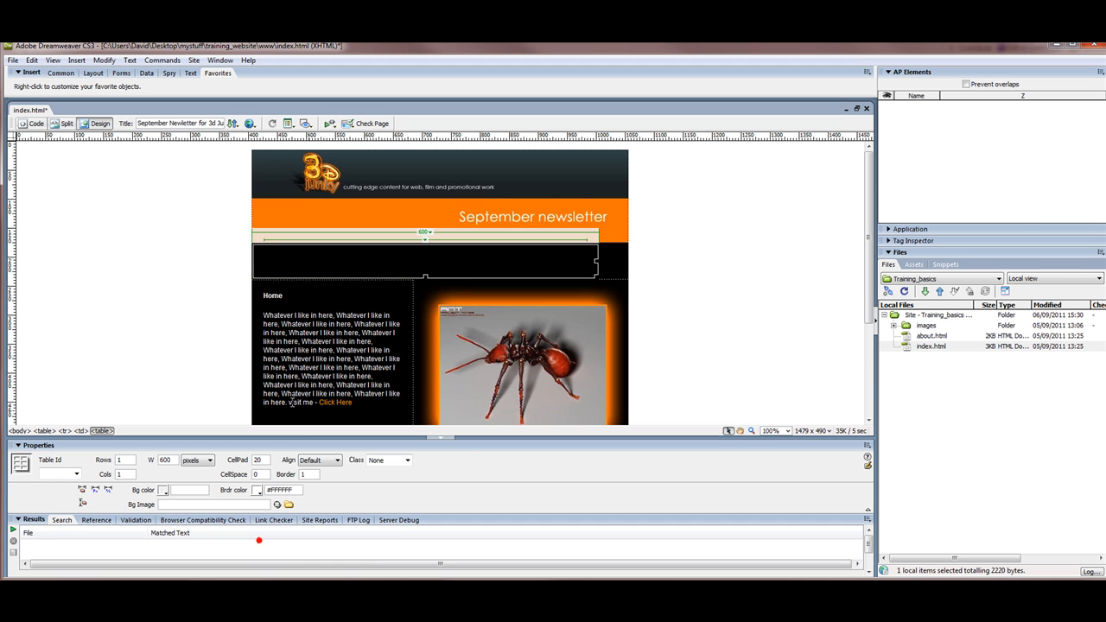
click(285, 262)
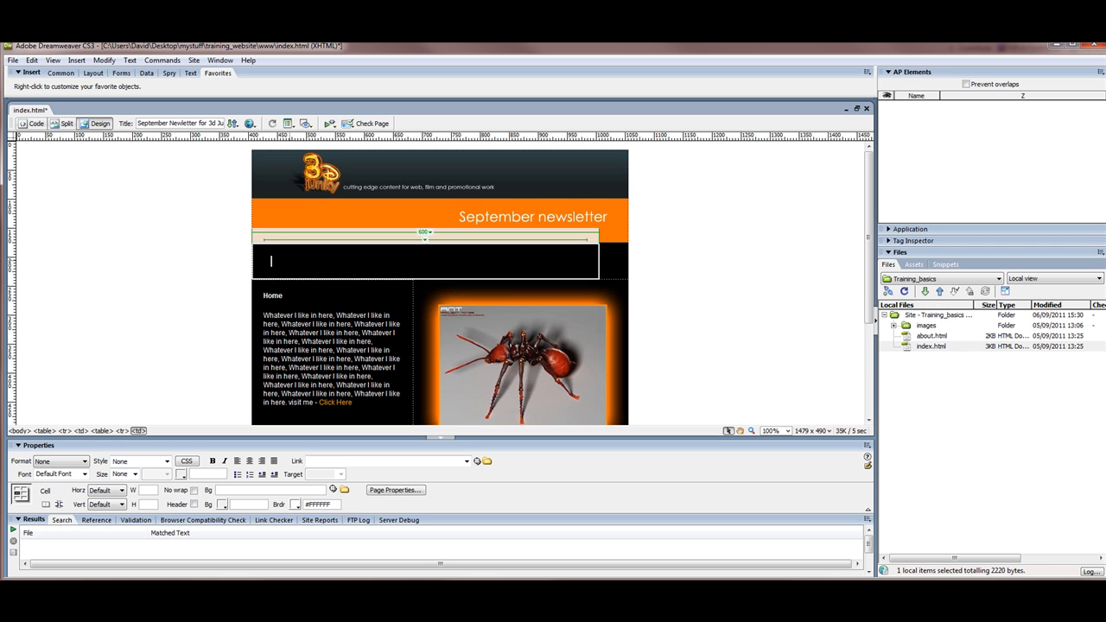
drag(296, 263, 216, 231)
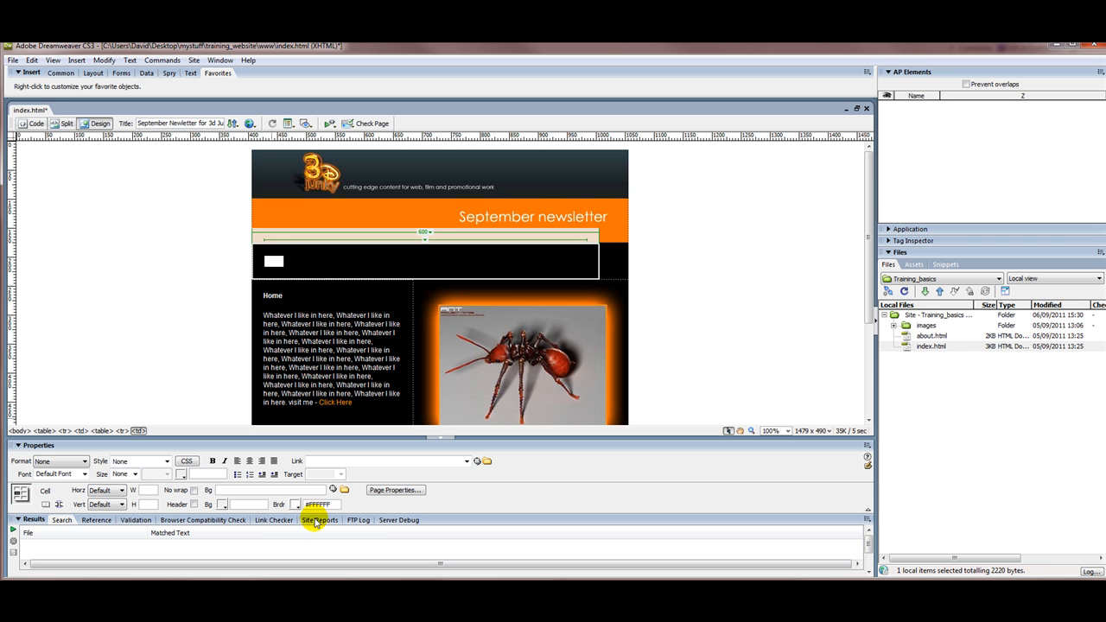
Step: Make the placeholder text in the black cell white (#FFFFFF)
click(296, 504)
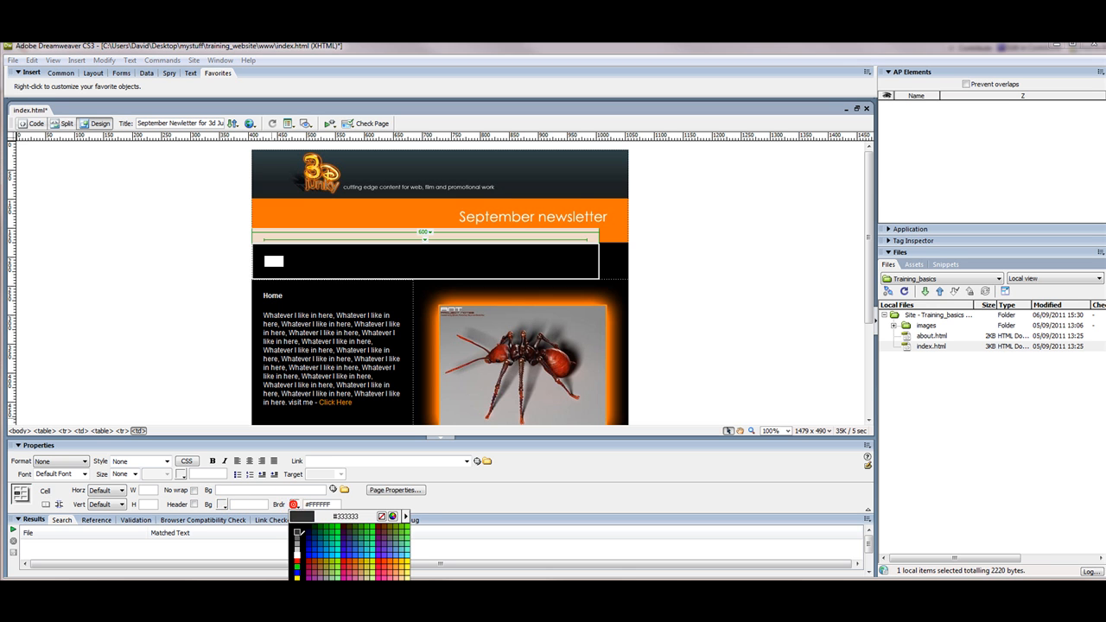
click(298, 555)
click(303, 261)
drag(294, 260, 265, 260)
click(296, 258)
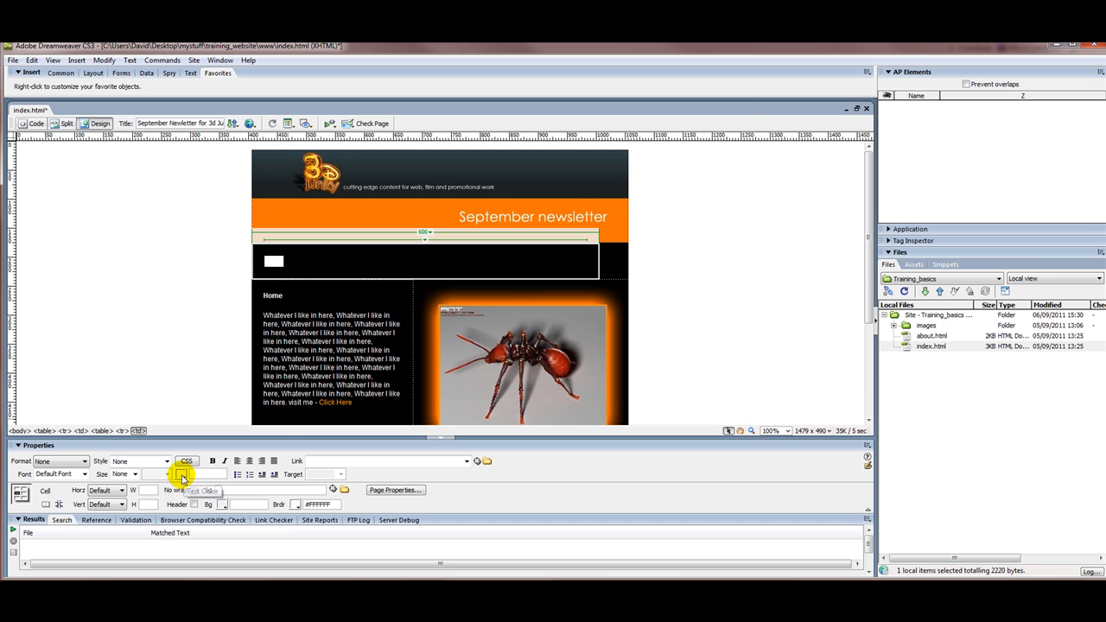
click(182, 474)
click(183, 523)
click(296, 261)
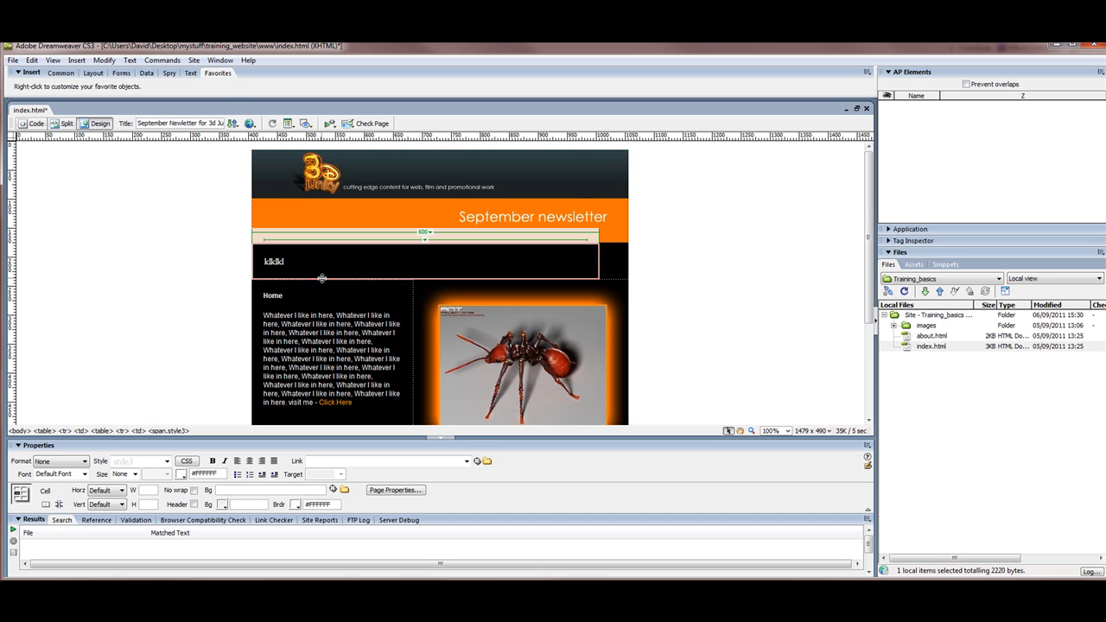
Step: Set the black-row table's cell padding to 0 and cell spacing to 20
click(321, 277)
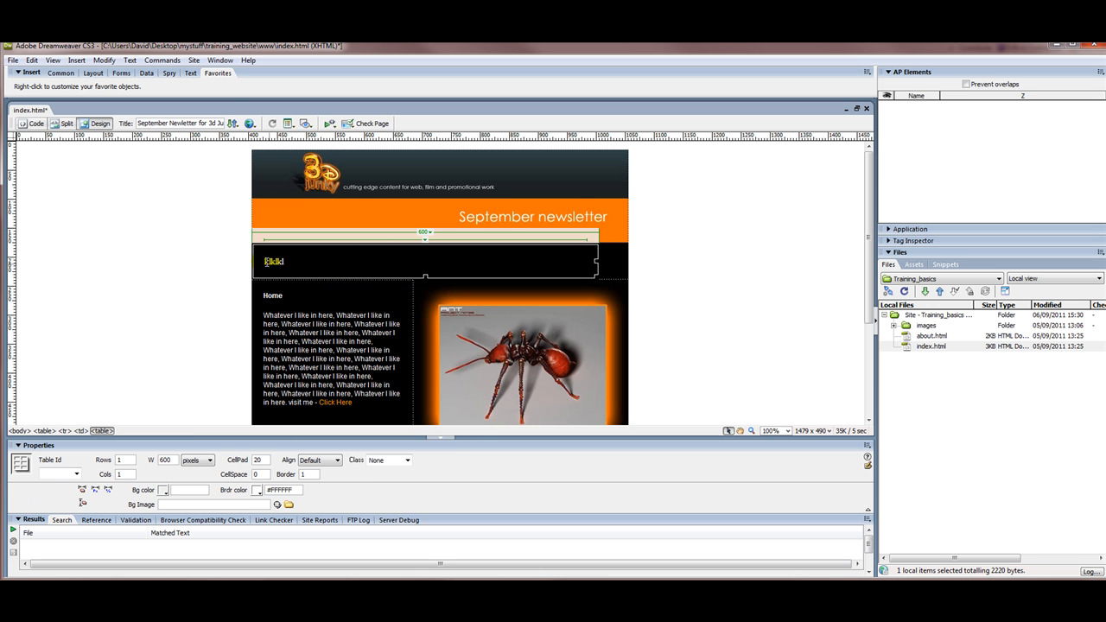
click(260, 459)
double_click(261, 460)
text(0)
click(258, 474)
double_click(261, 474)
text(2)
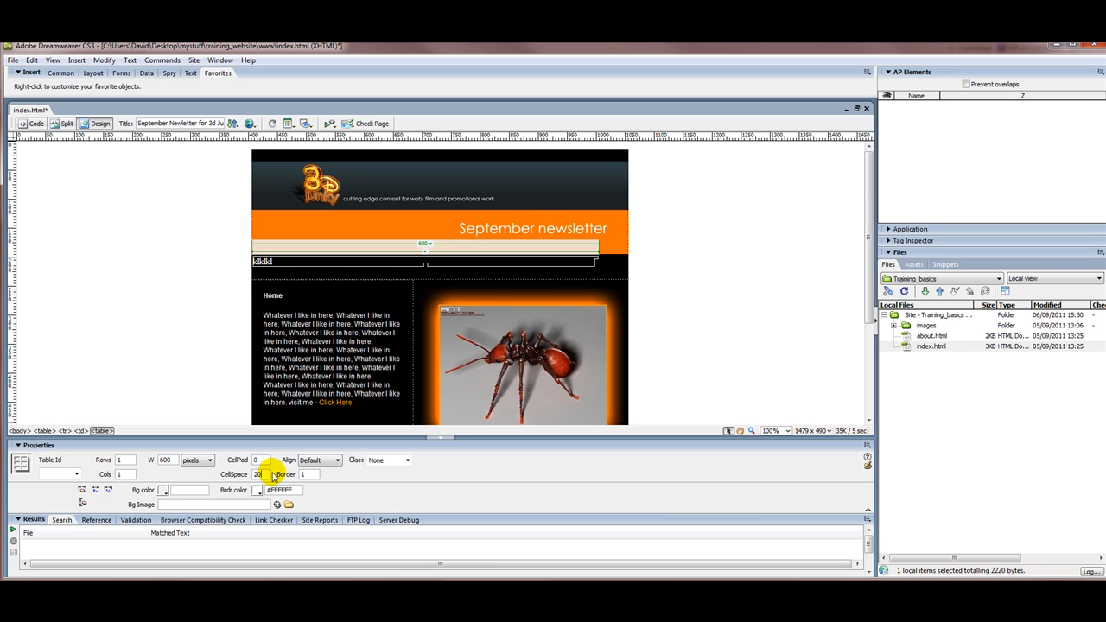
key(Return)
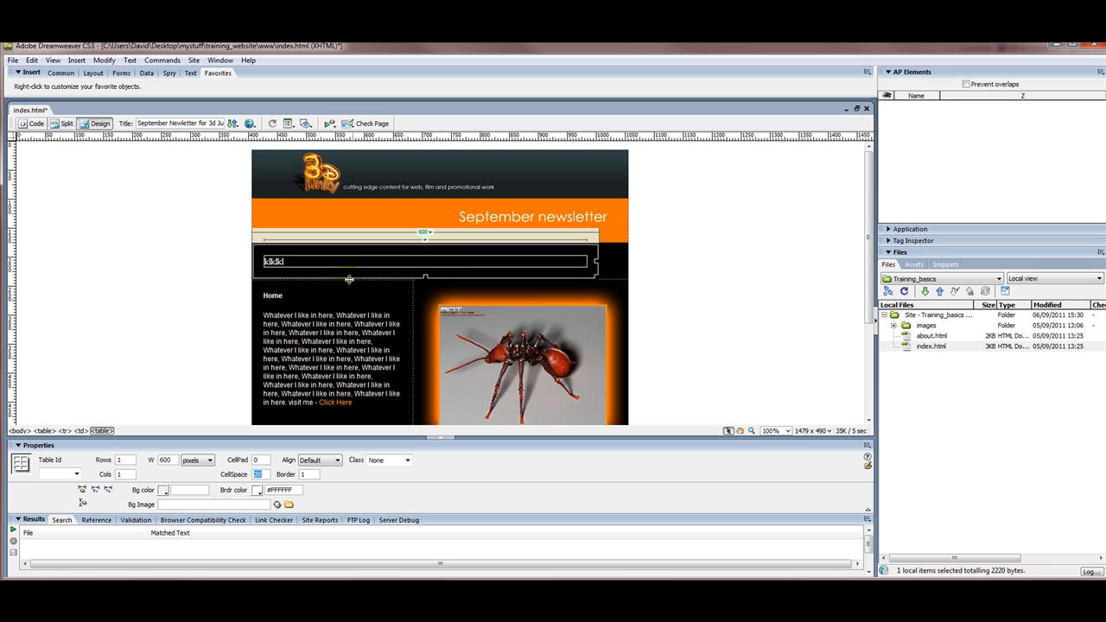
Step: Change the table back to cell padding 20, cell spacing 0 and commit the border value
click(258, 460)
text(2)
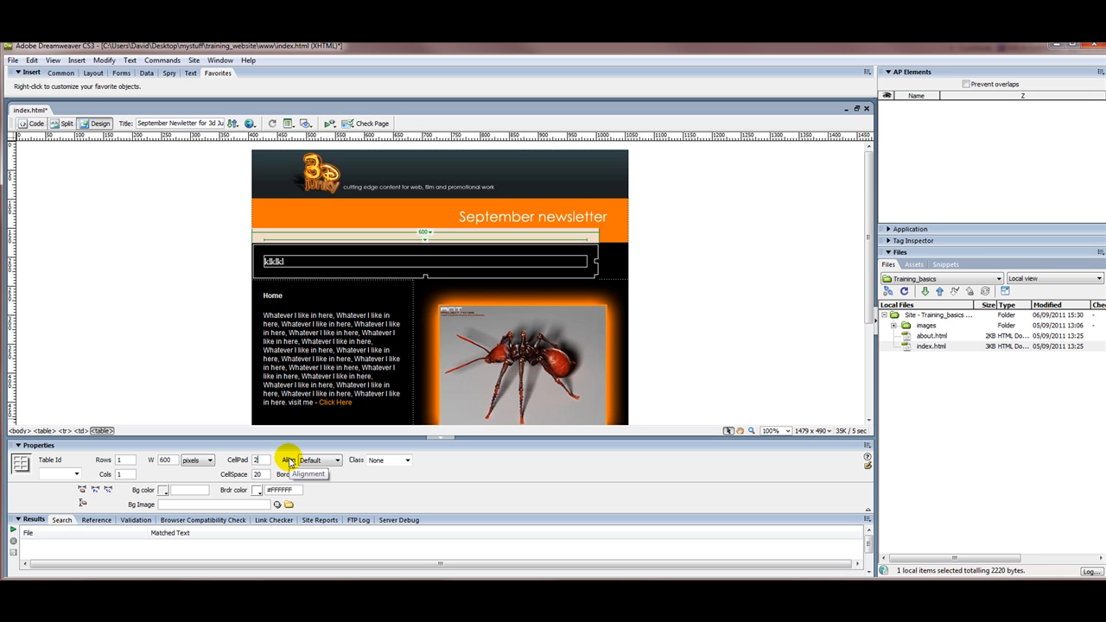
text(0)
key(Tab)
text(0)
click(302, 474)
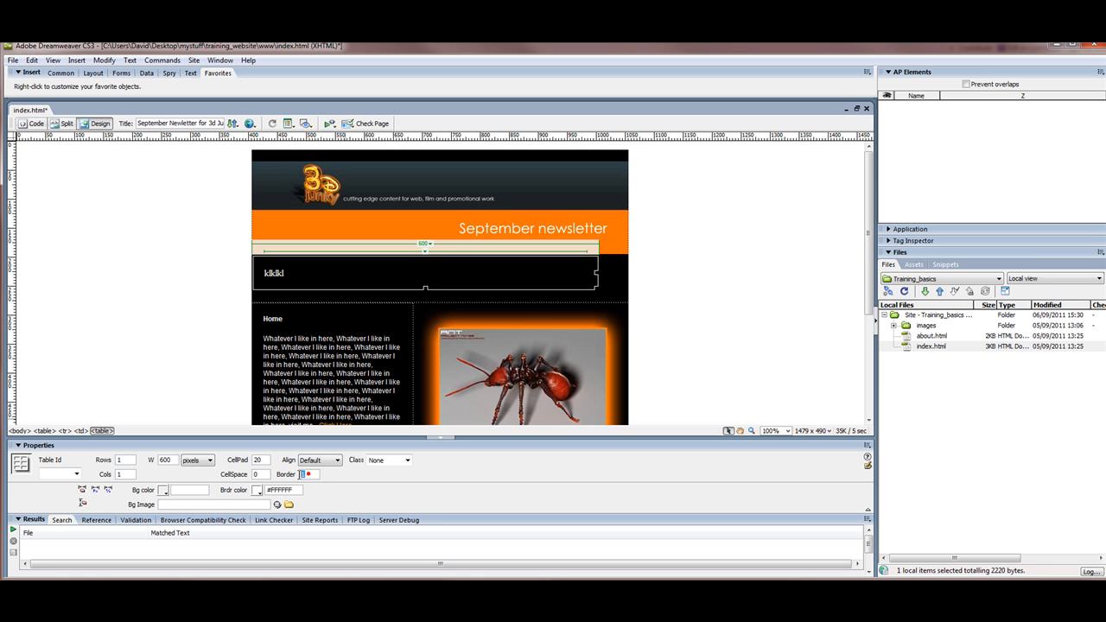
key(Return)
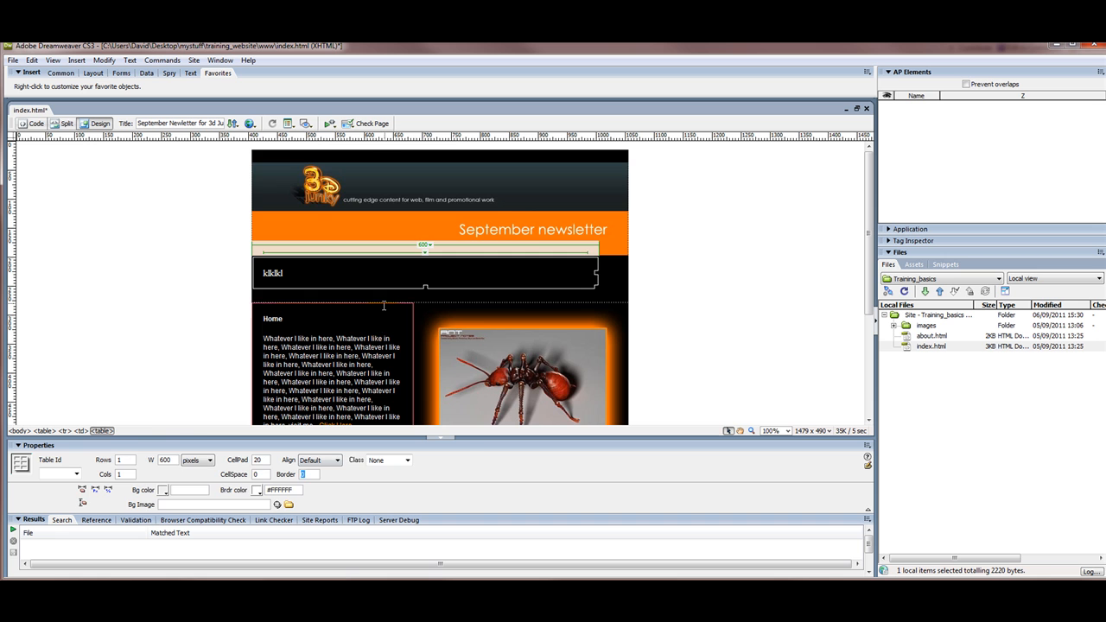
click(335, 324)
Step: Replace the placeholder with 'Home - About Us - Contact Us' and apply style1
drag(288, 259, 261, 257)
text(Home - About Us)
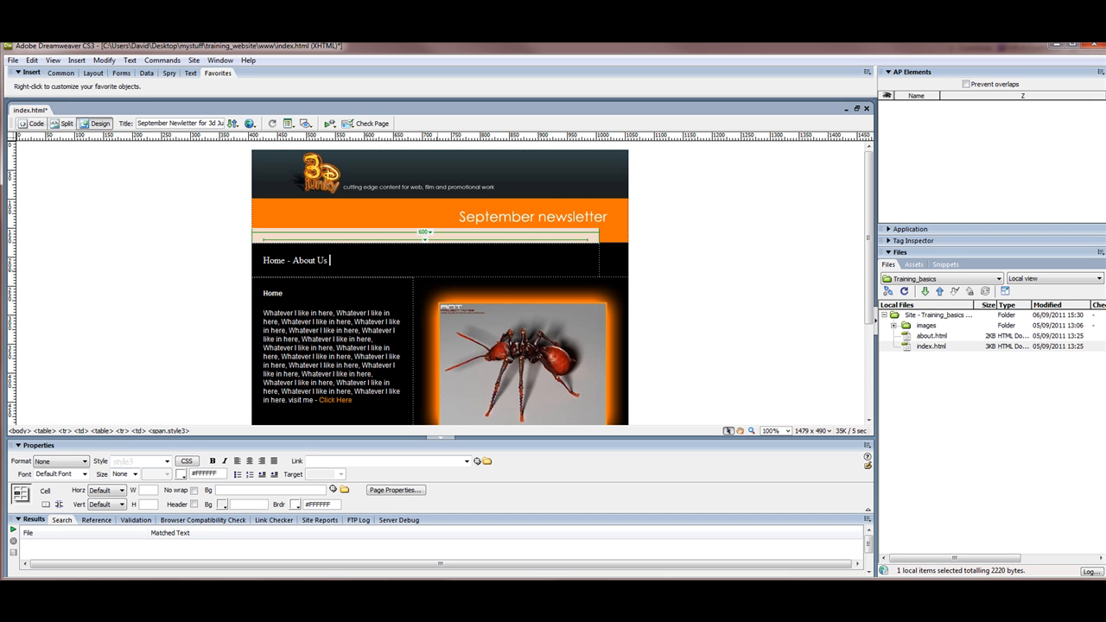
text(Contact Us)
drag(393, 259, 240, 259)
key(ctrl+c)
click(187, 465)
click(167, 460)
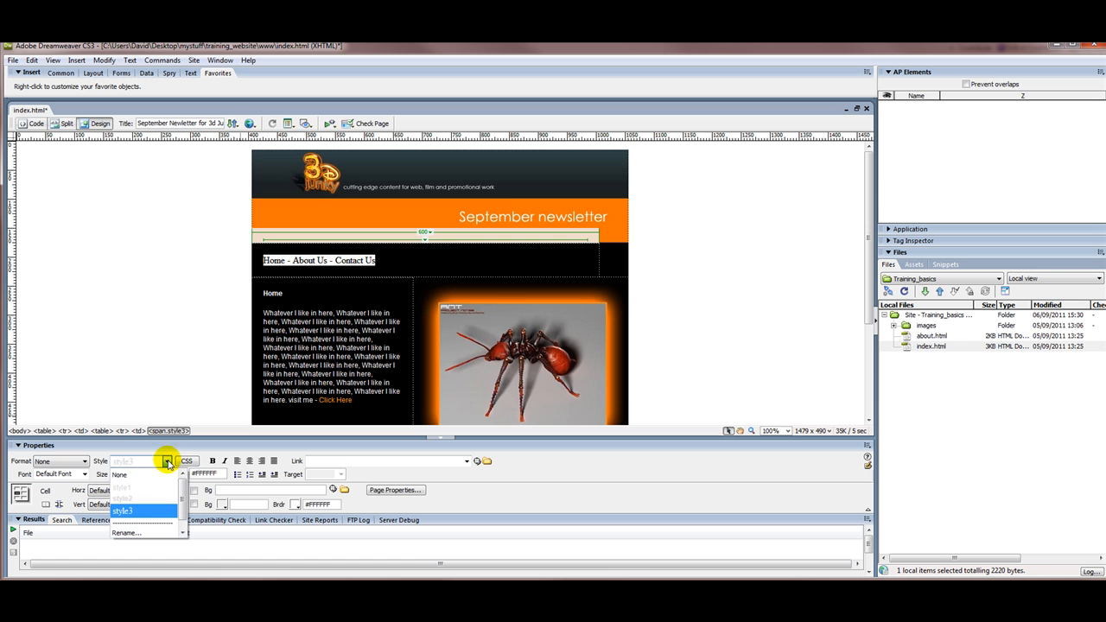
click(148, 489)
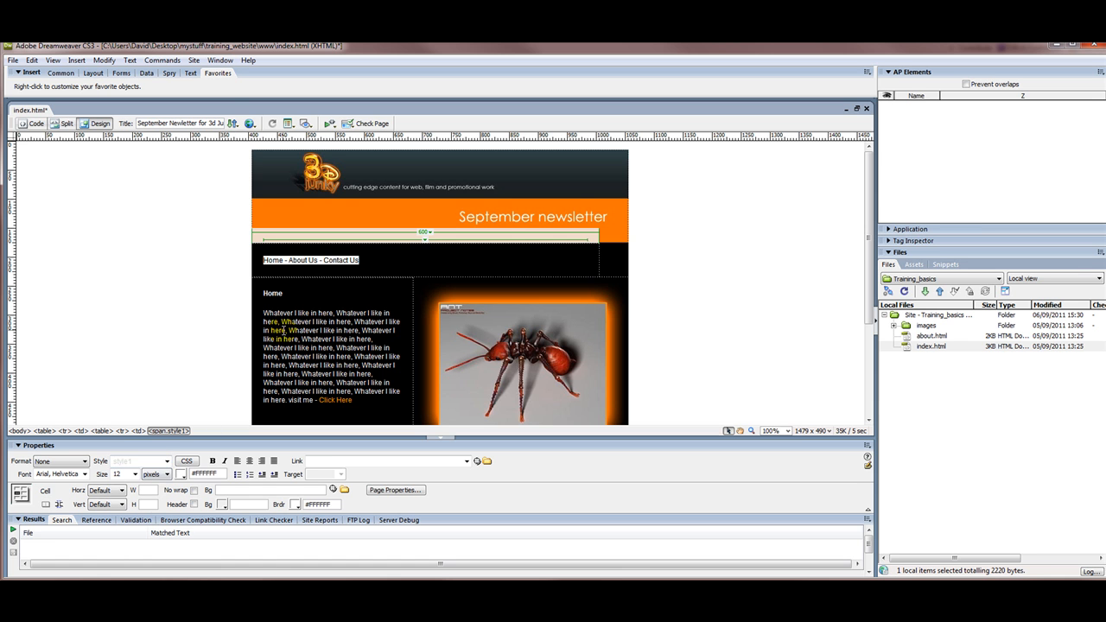
drag(329, 312, 300, 313)
double_click(327, 329)
Step: Link 'Home' and 'About Us' to their site pages, About Us pointing to about.html
click(346, 259)
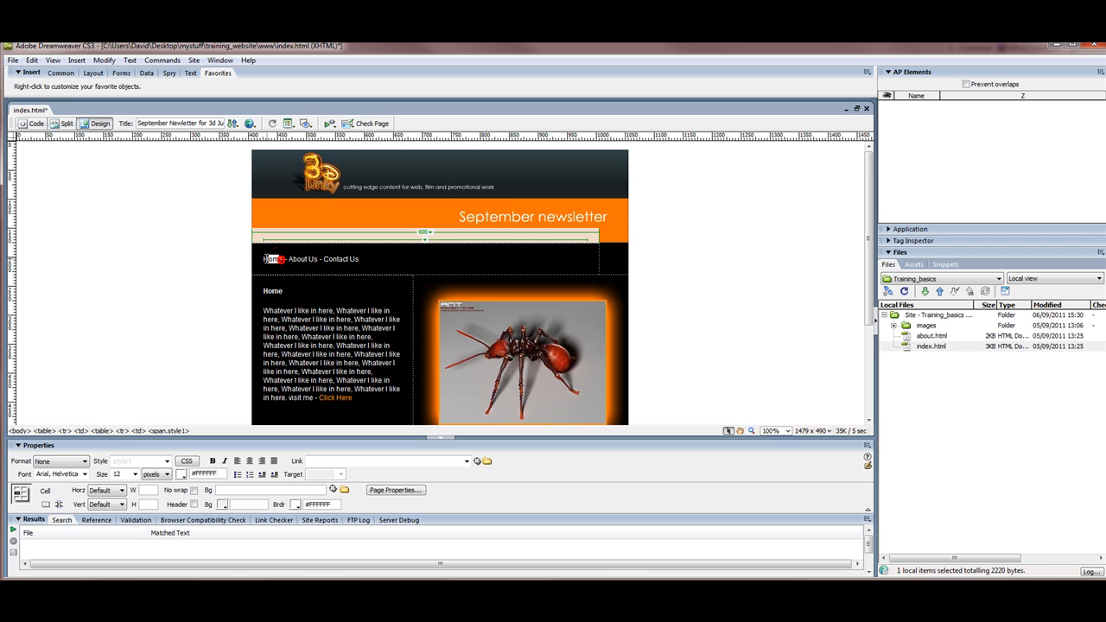
double_click(279, 259)
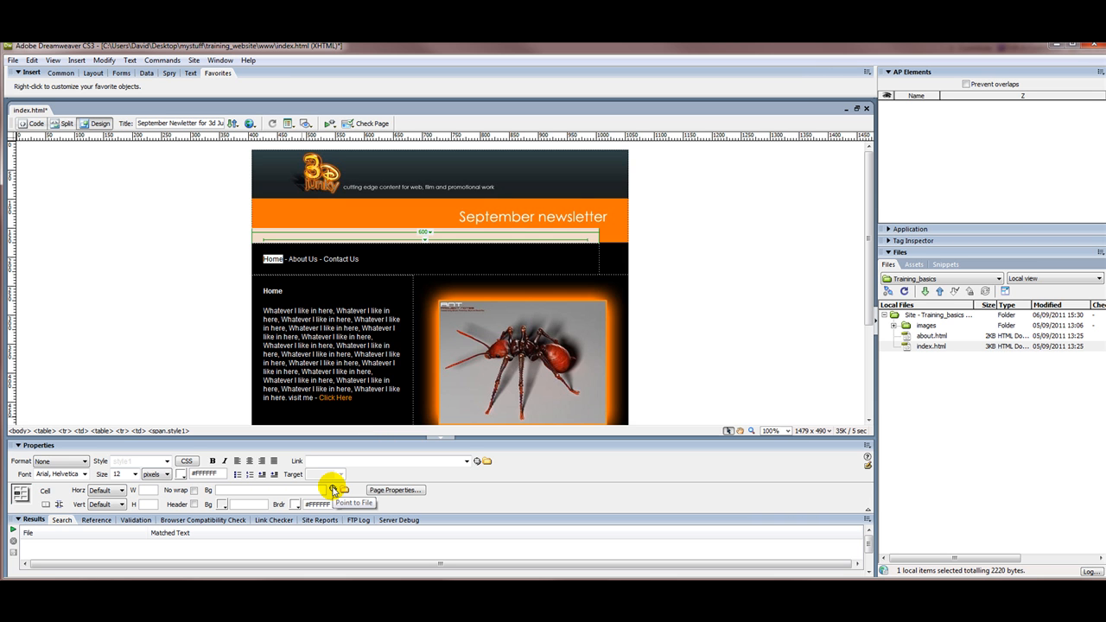
drag(477, 461, 907, 345)
drag(316, 258, 290, 258)
drag(474, 460, 926, 336)
click(364, 258)
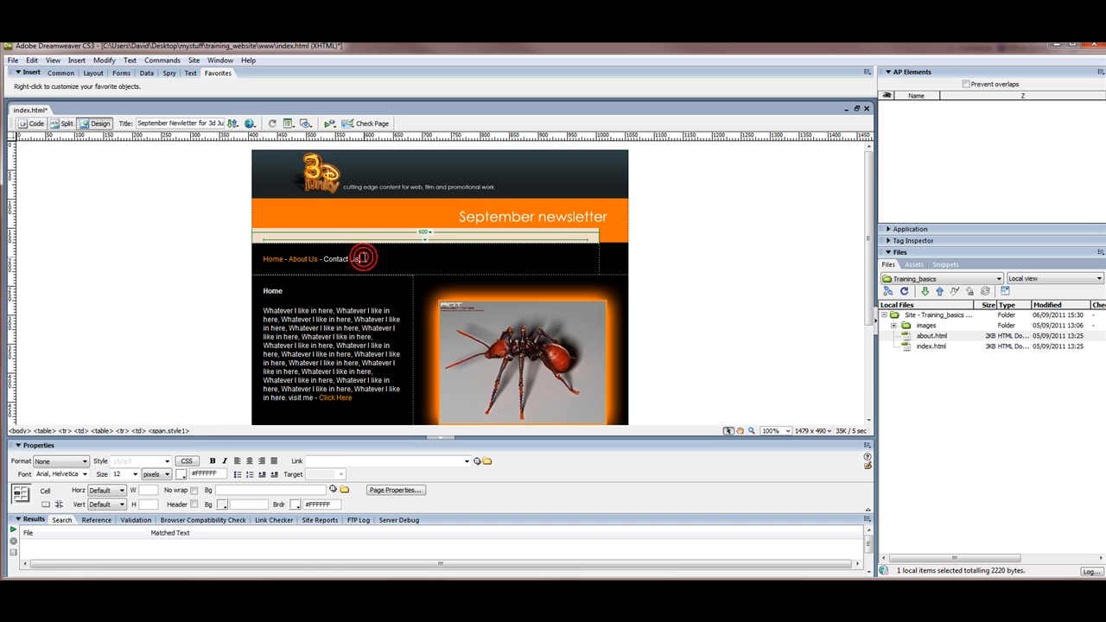
Step: Save the page as contact.html
click(13, 60)
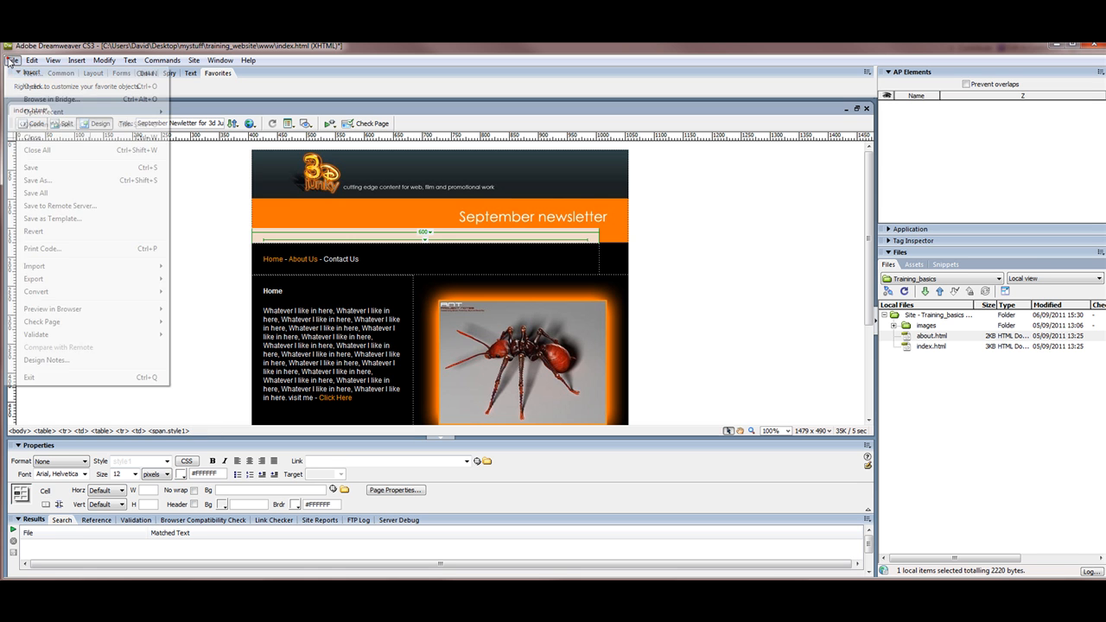
click(291, 197)
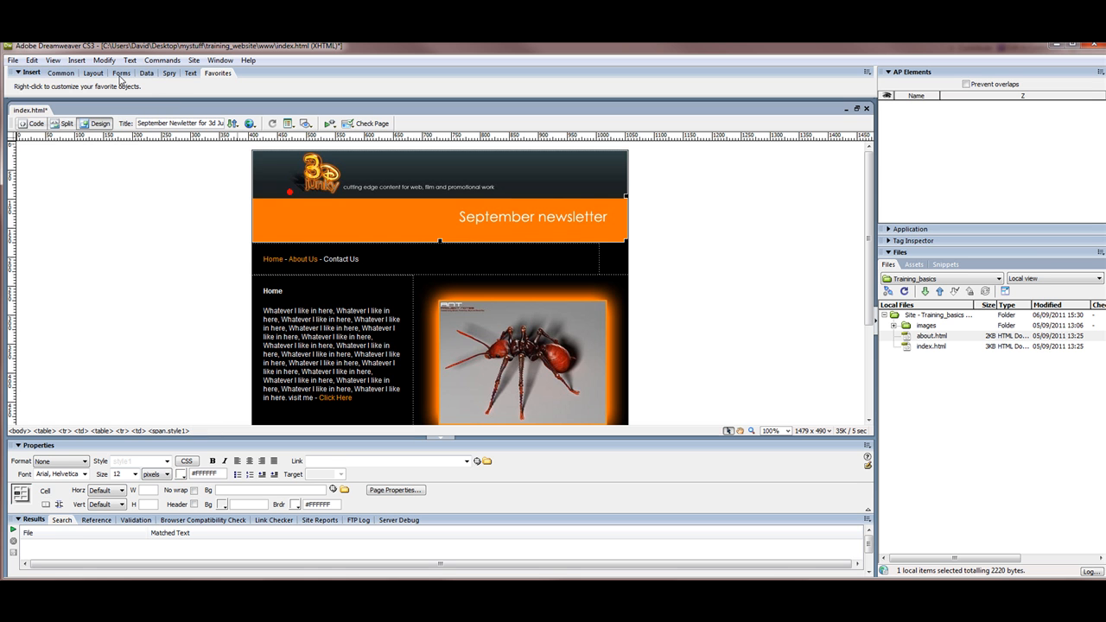
click(12, 61)
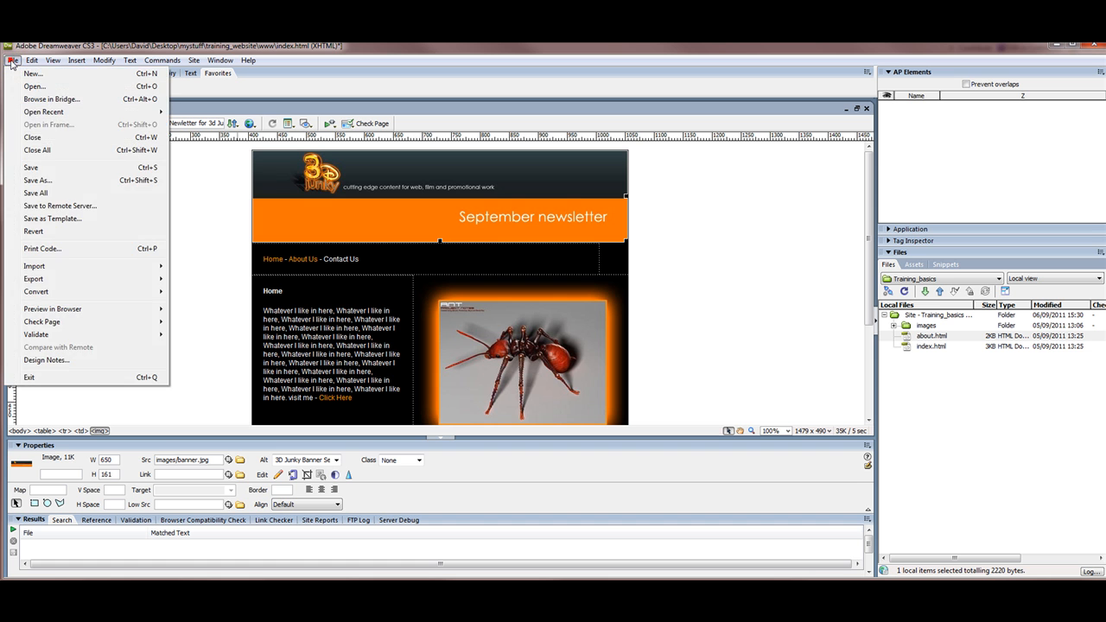
click(39, 179)
drag(524, 376, 475, 380)
text(contact.html)
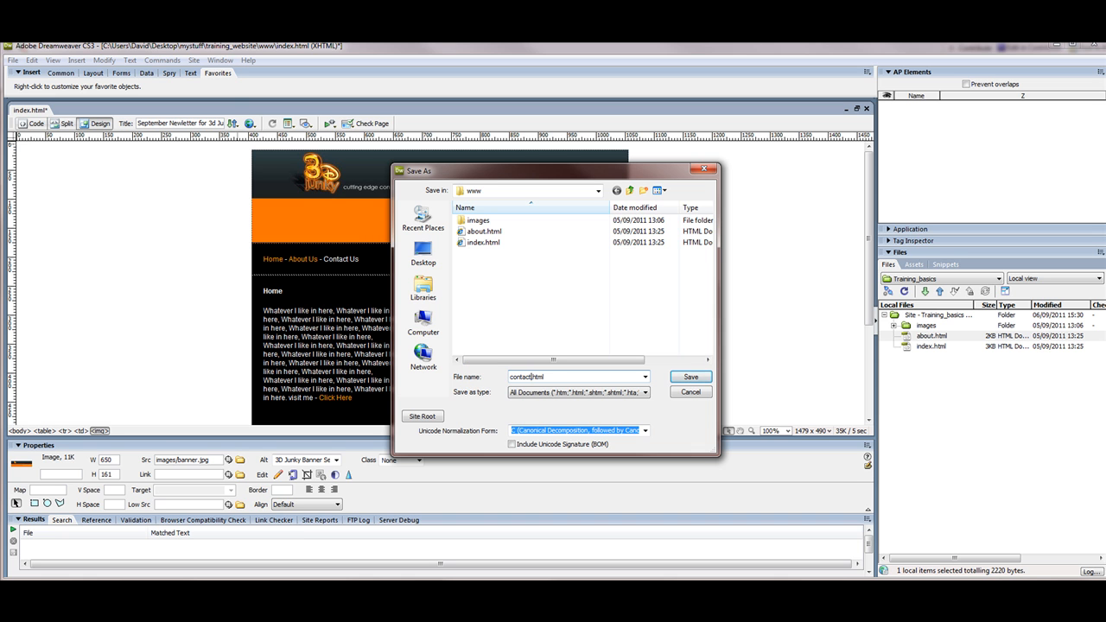
click(682, 378)
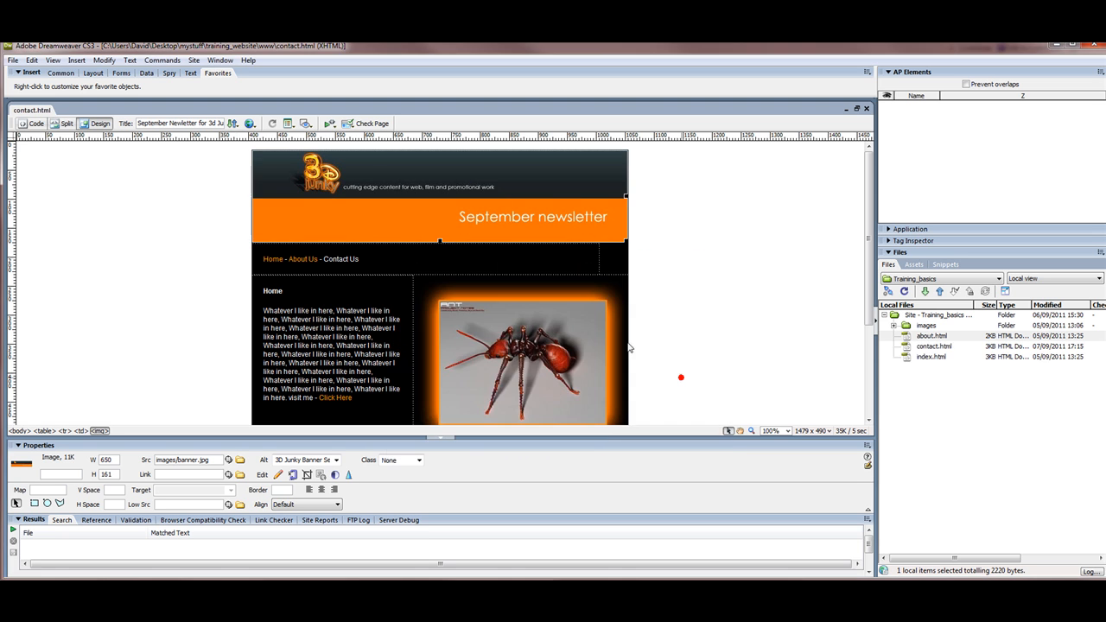
Step: Link 'Contact Us' to contact.html and open about.html
drag(361, 260, 324, 259)
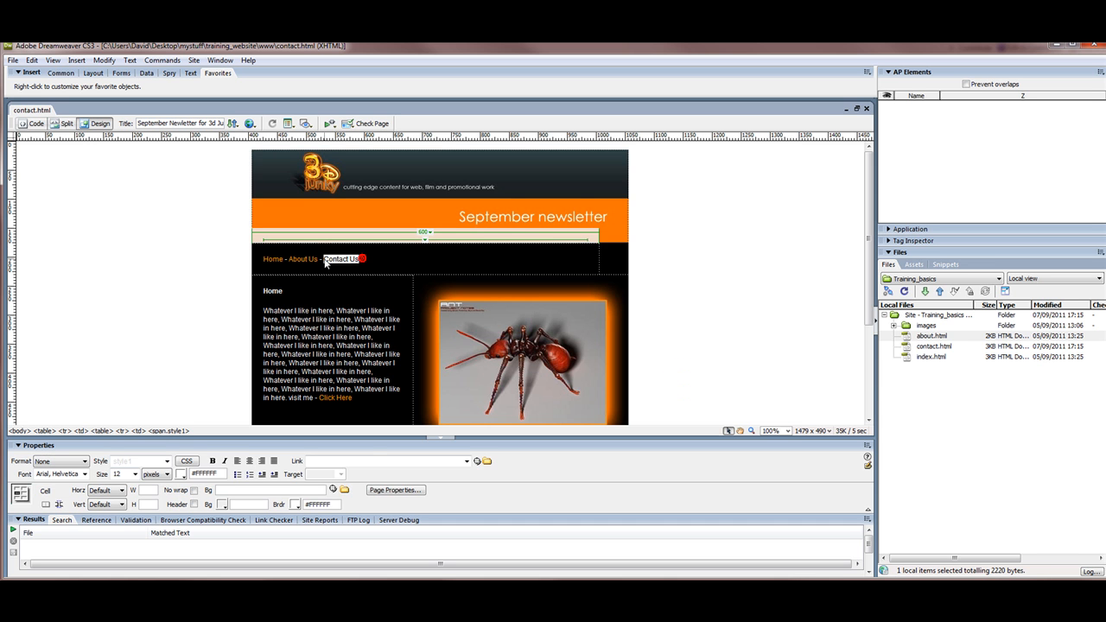
drag(475, 459, 925, 345)
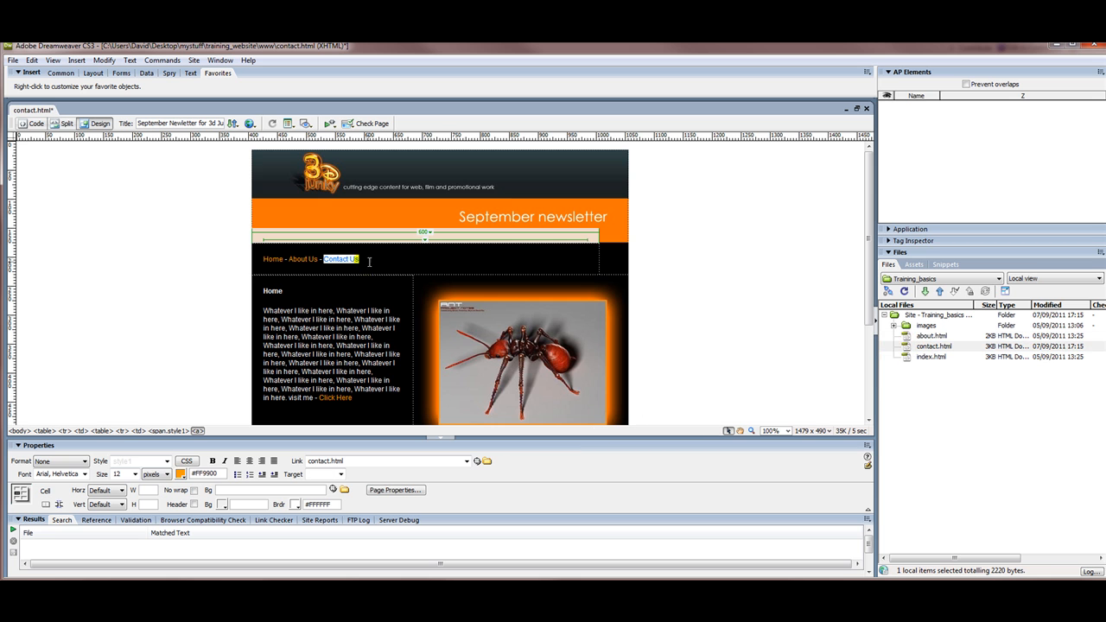
click(599, 258)
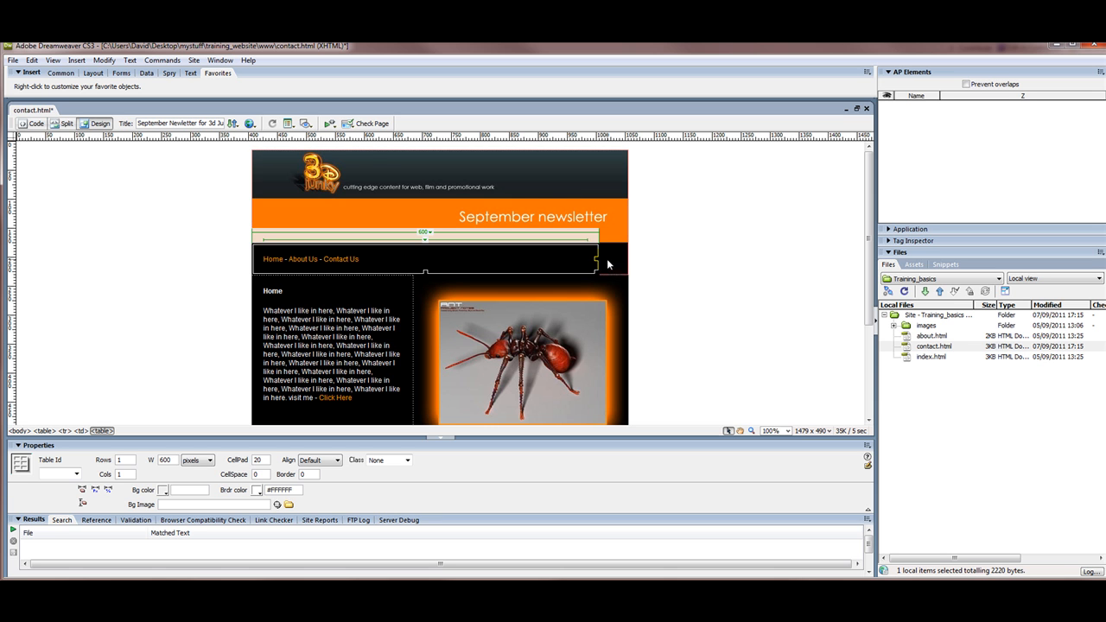
double_click(908, 337)
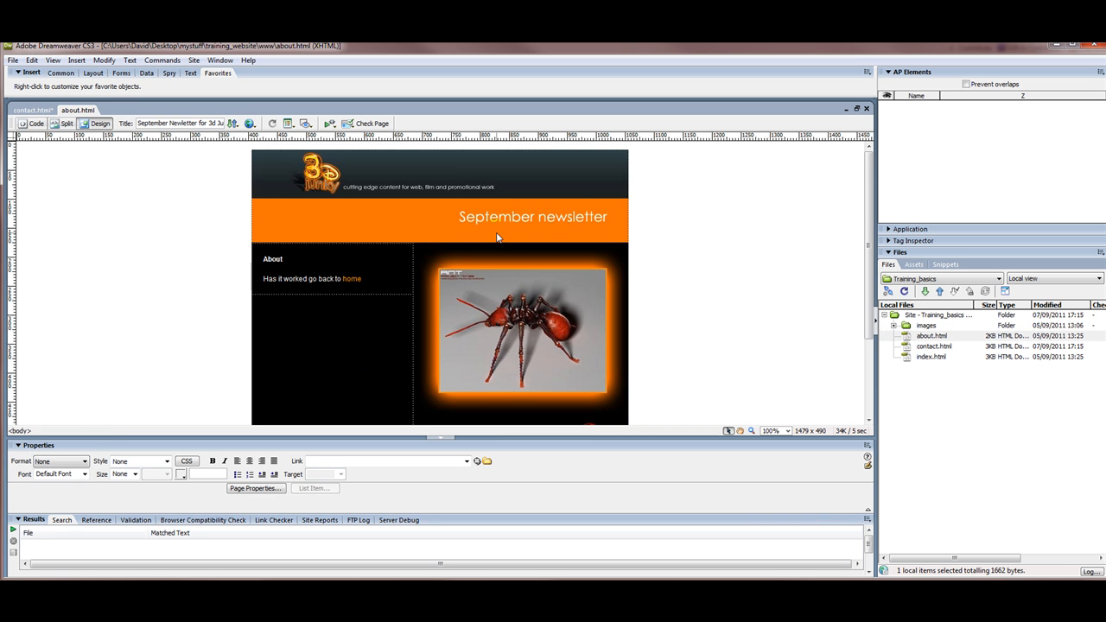
Step: Paste the Home - About Us - Contact Us row below the banner in about.html and index.html
click(497, 238)
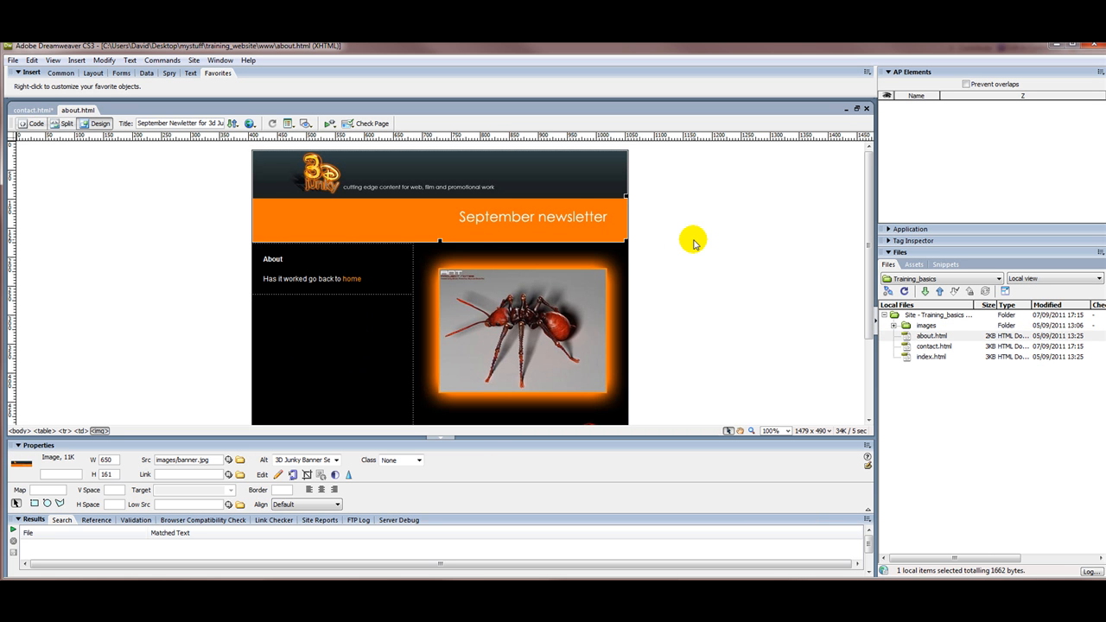
key(Delete)
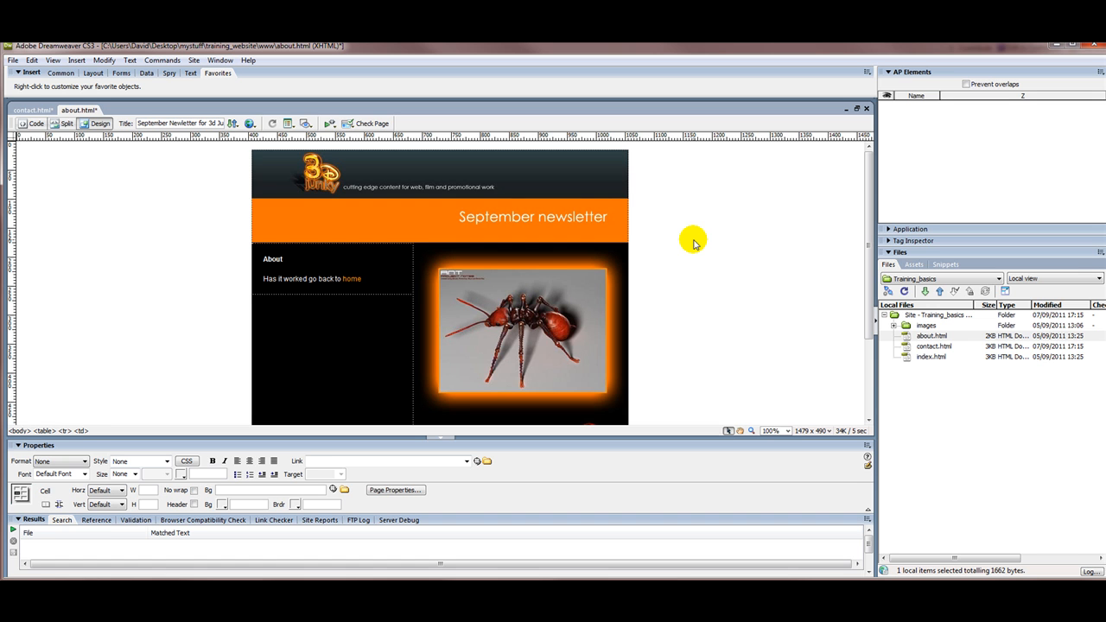
key(ctrl+v)
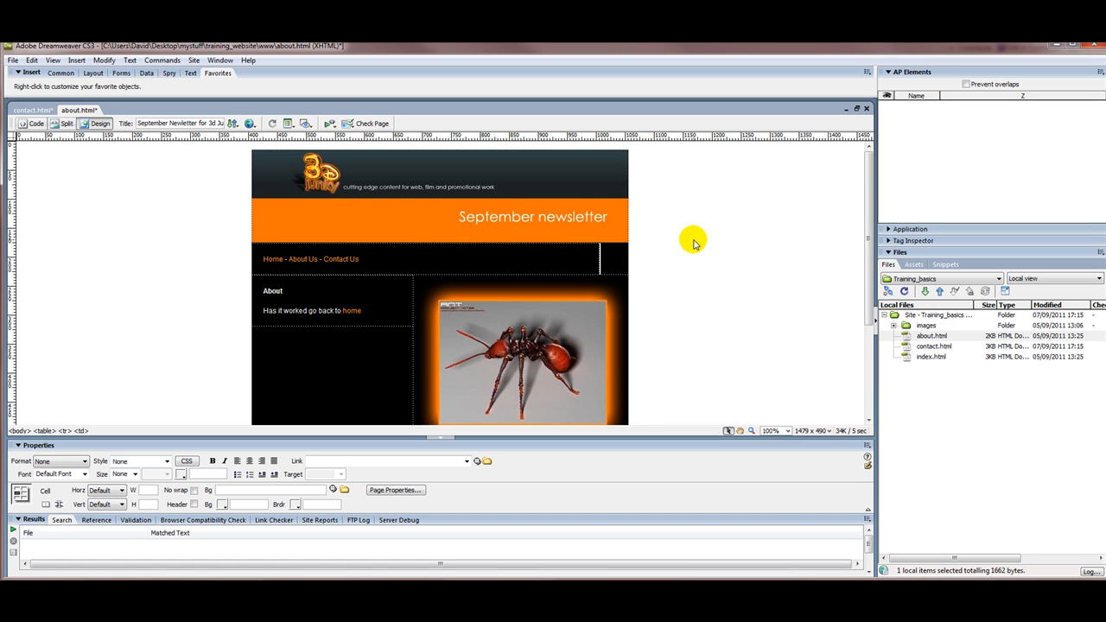
double_click(904, 357)
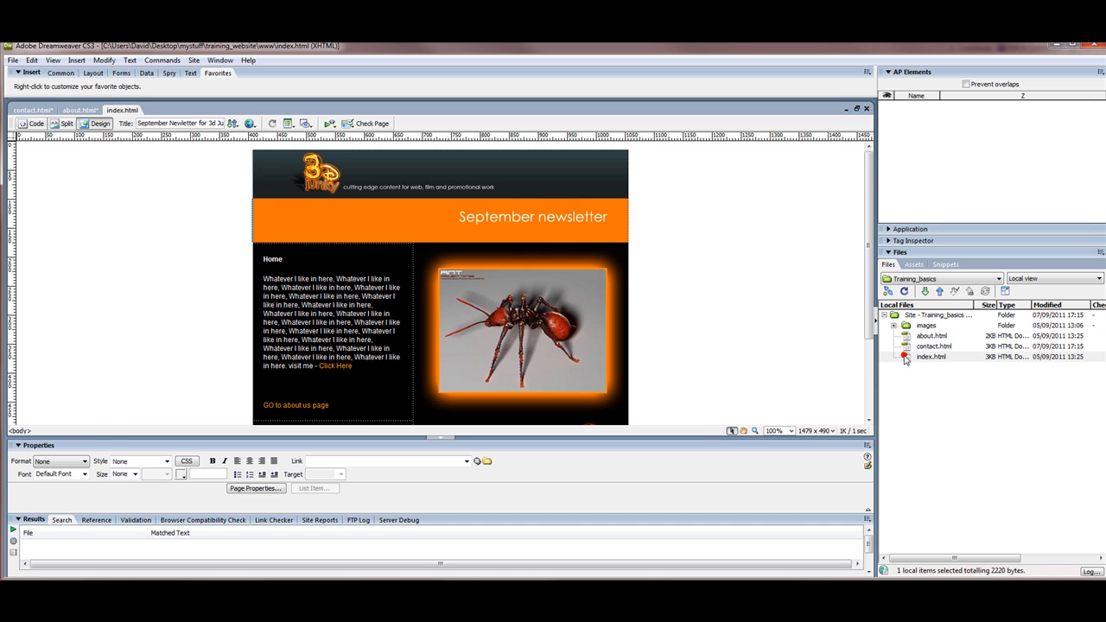
click(608, 222)
click(739, 261)
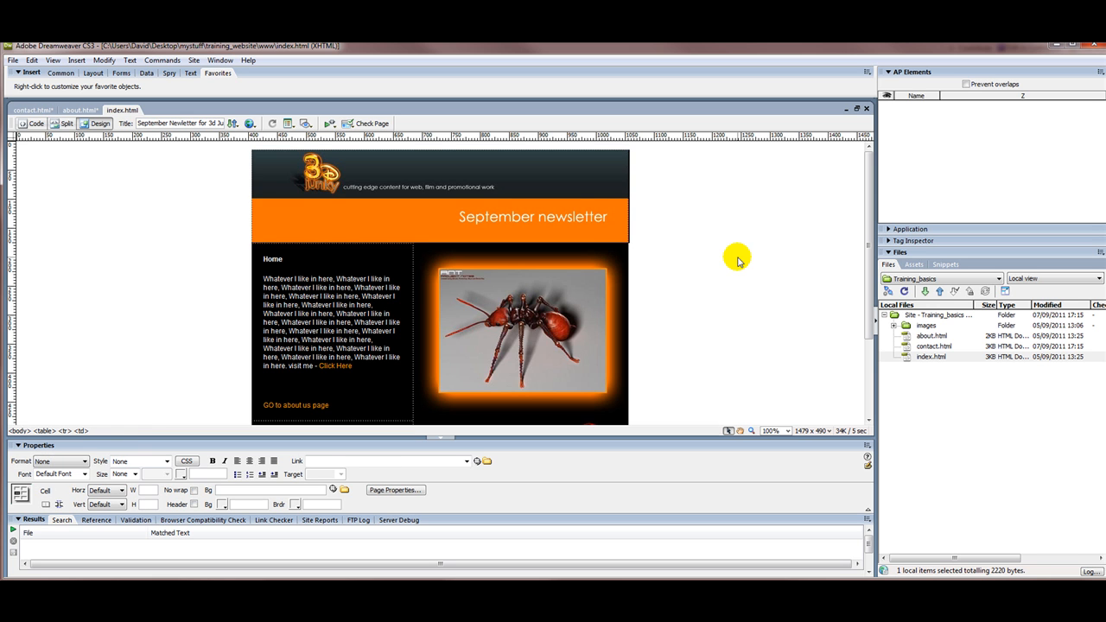
key(ctrl+v)
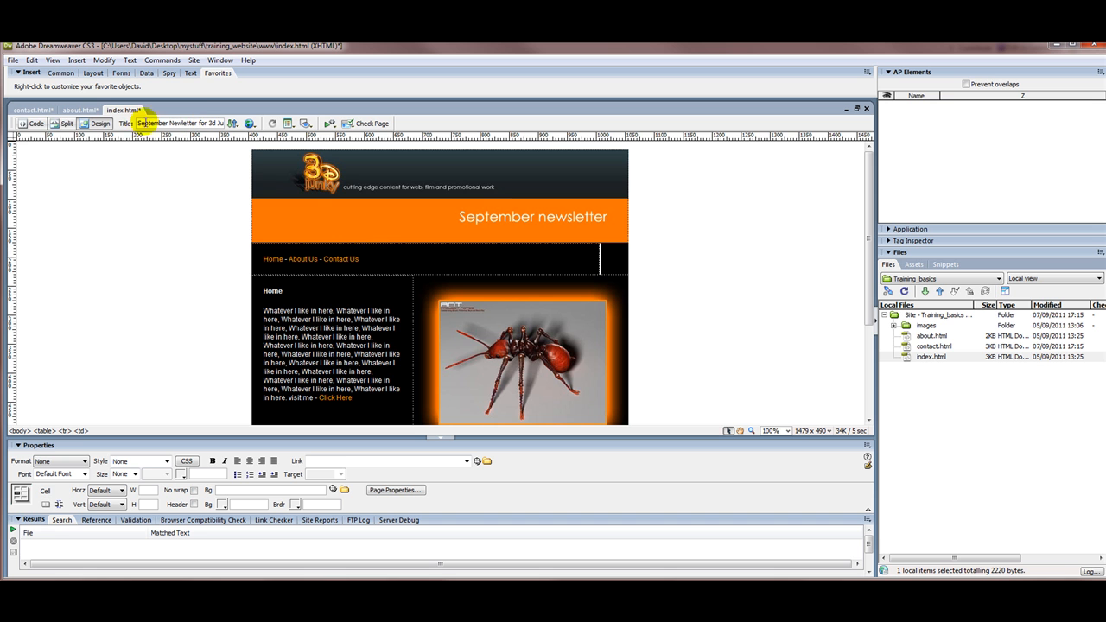
Step: Save index.html, about.html and contact.html one after another
click(12, 60)
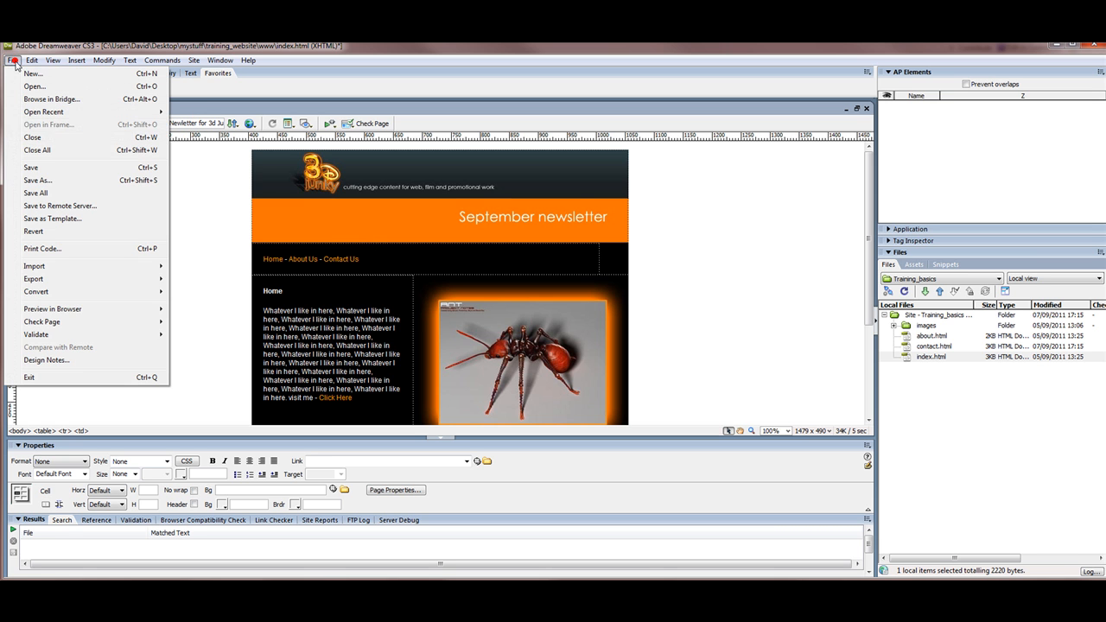
click(37, 168)
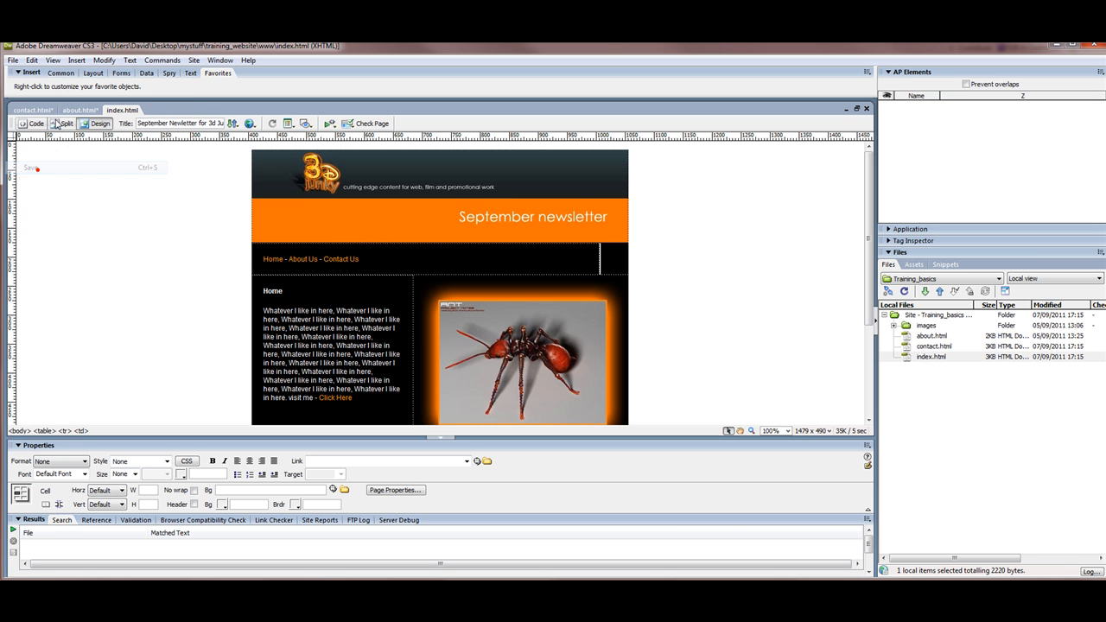
click(74, 110)
click(13, 60)
click(35, 170)
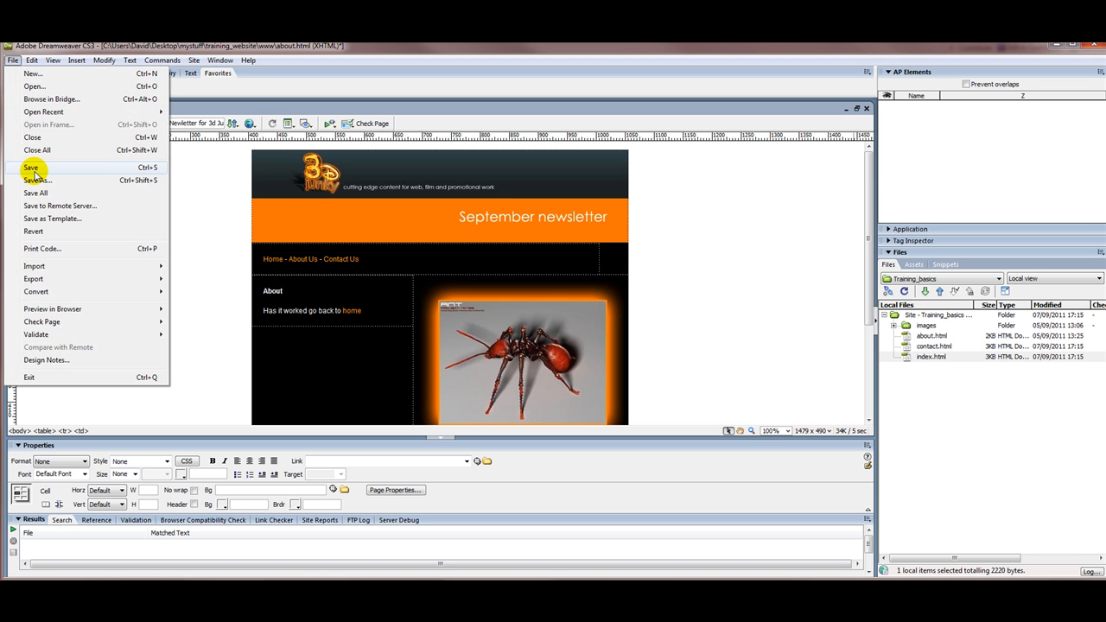
click(32, 110)
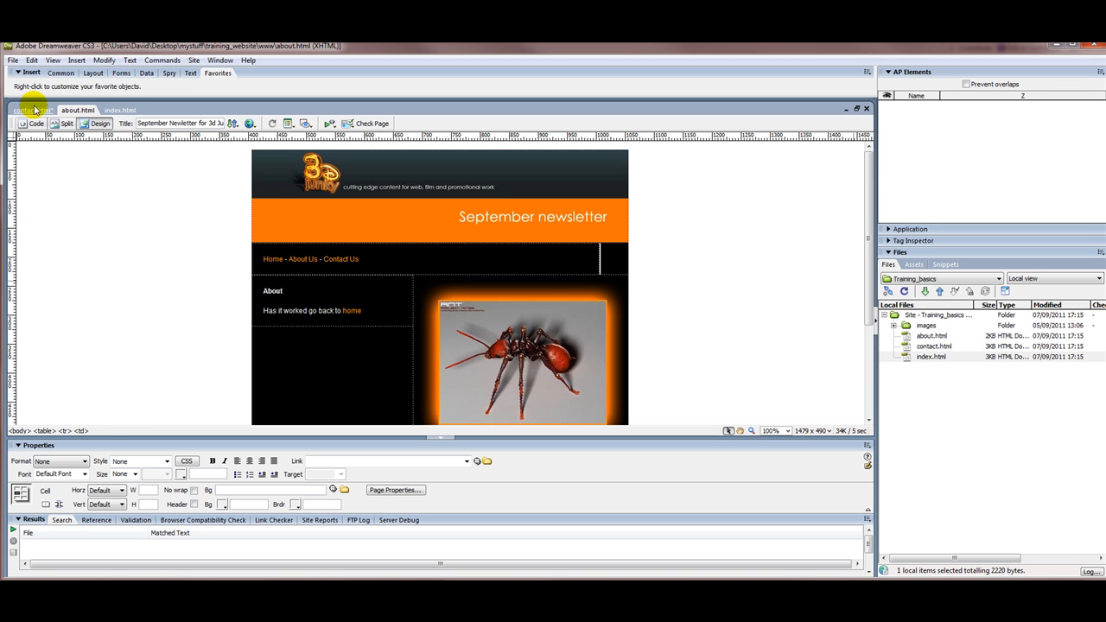
click(13, 61)
click(37, 167)
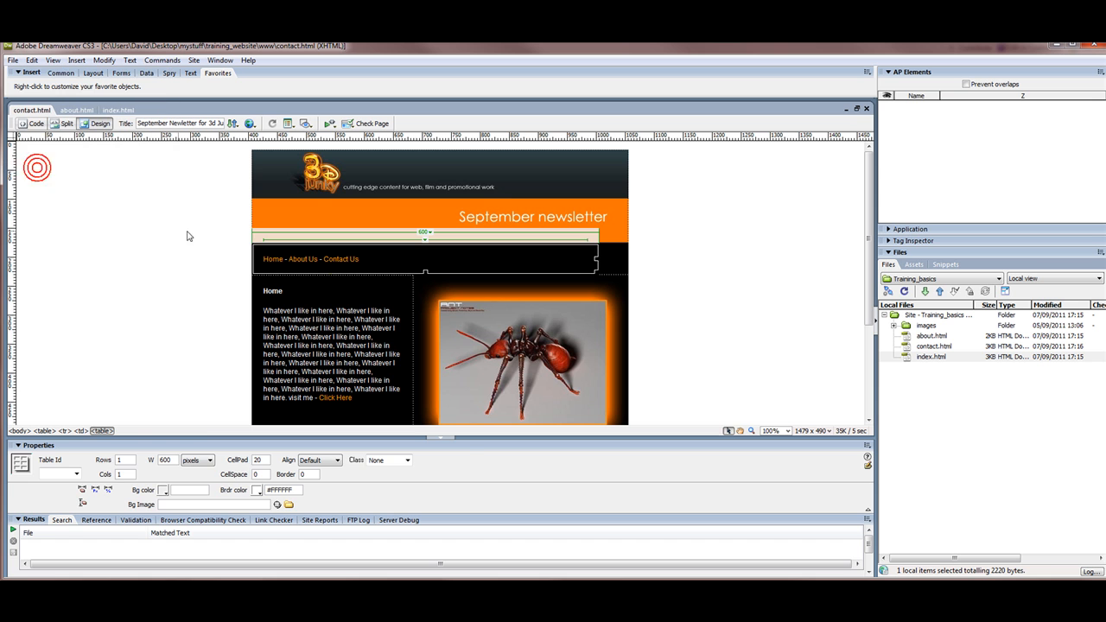
click(361, 259)
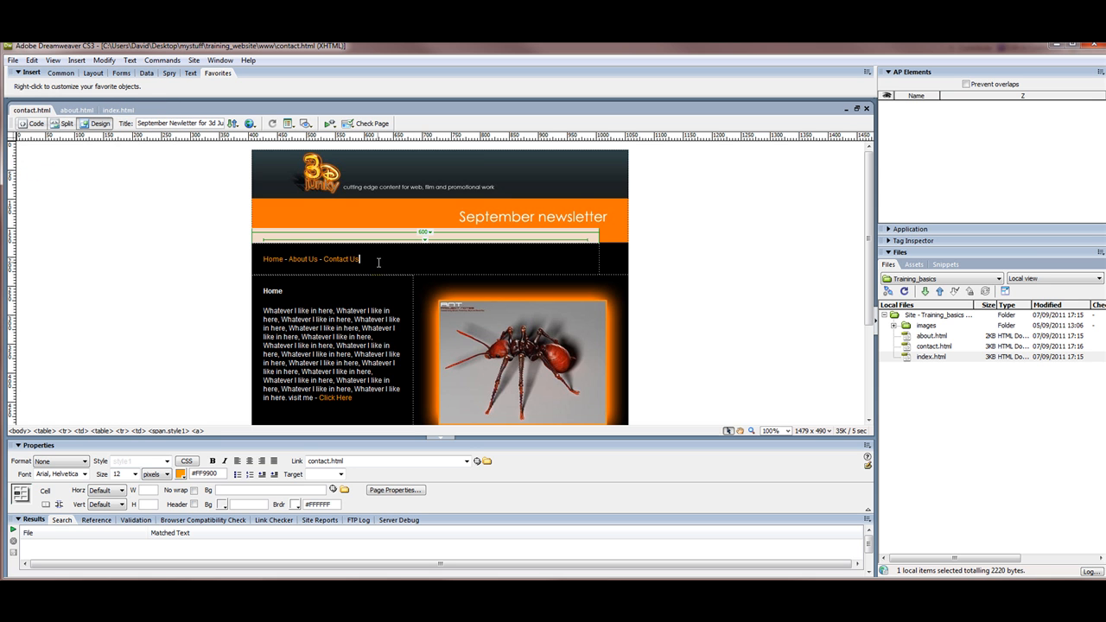
Step: Delete the ant image and the nested text table from contact.html
click(911, 347)
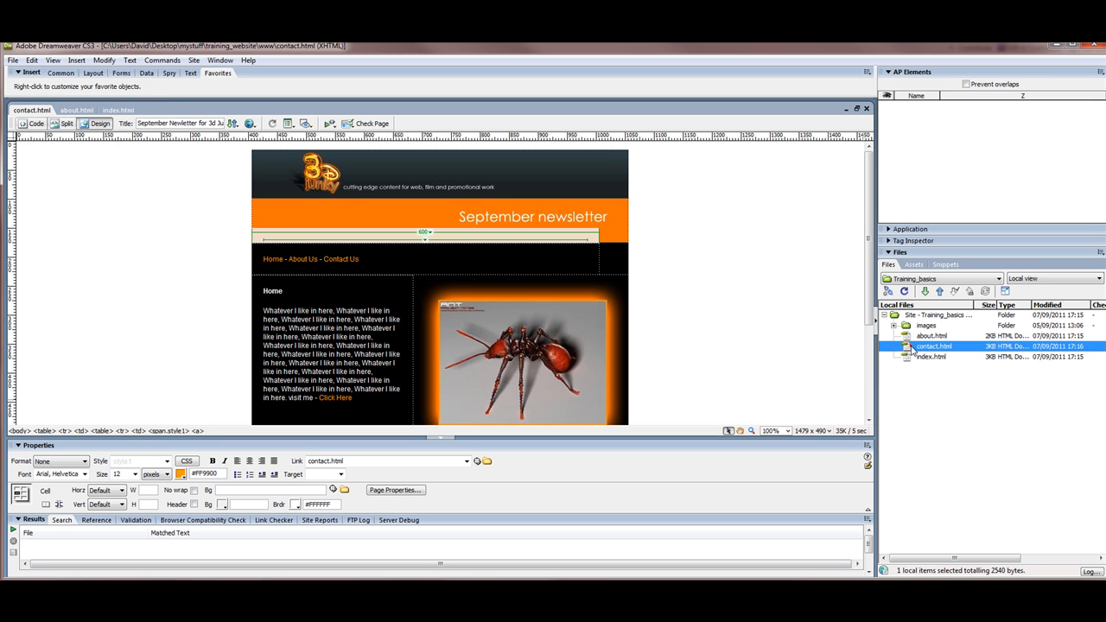
click(416, 333)
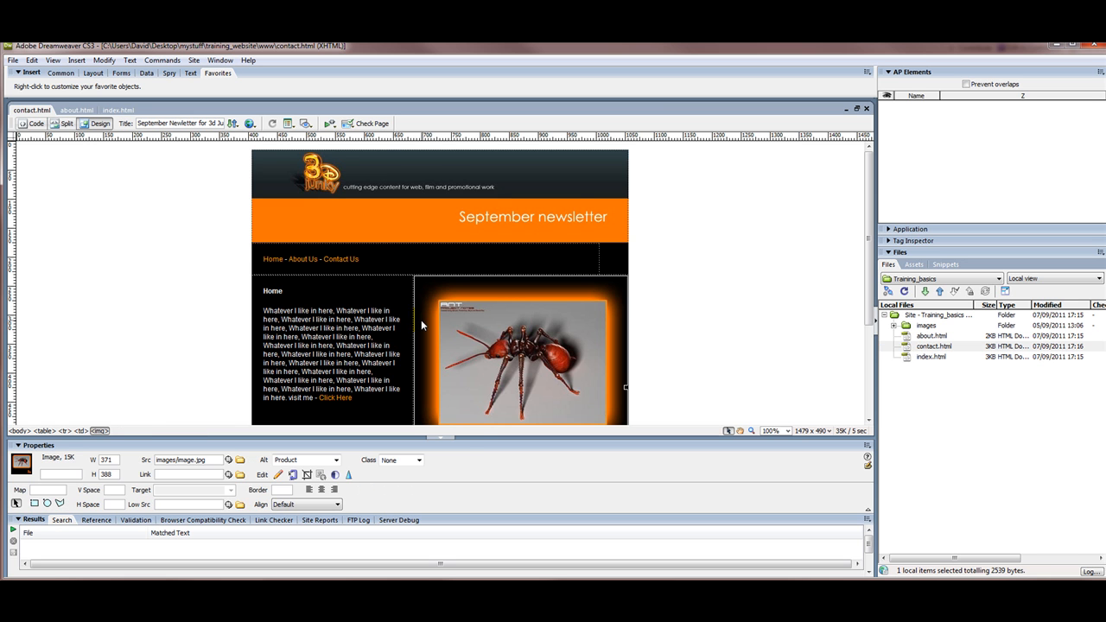
key(Delete)
click(432, 315)
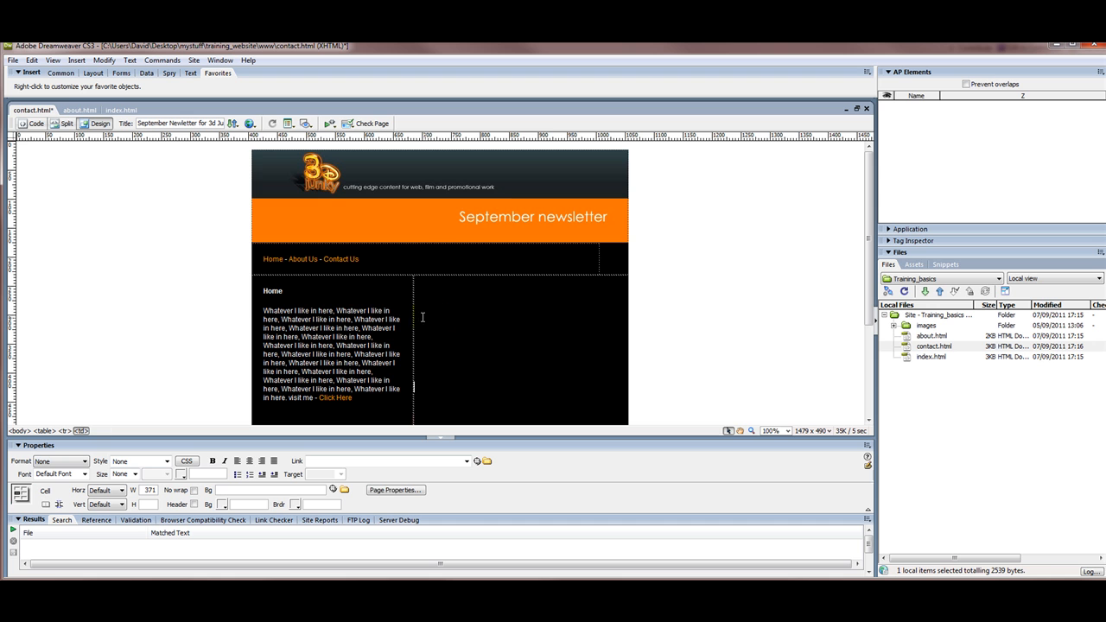
click(412, 315)
click(413, 316)
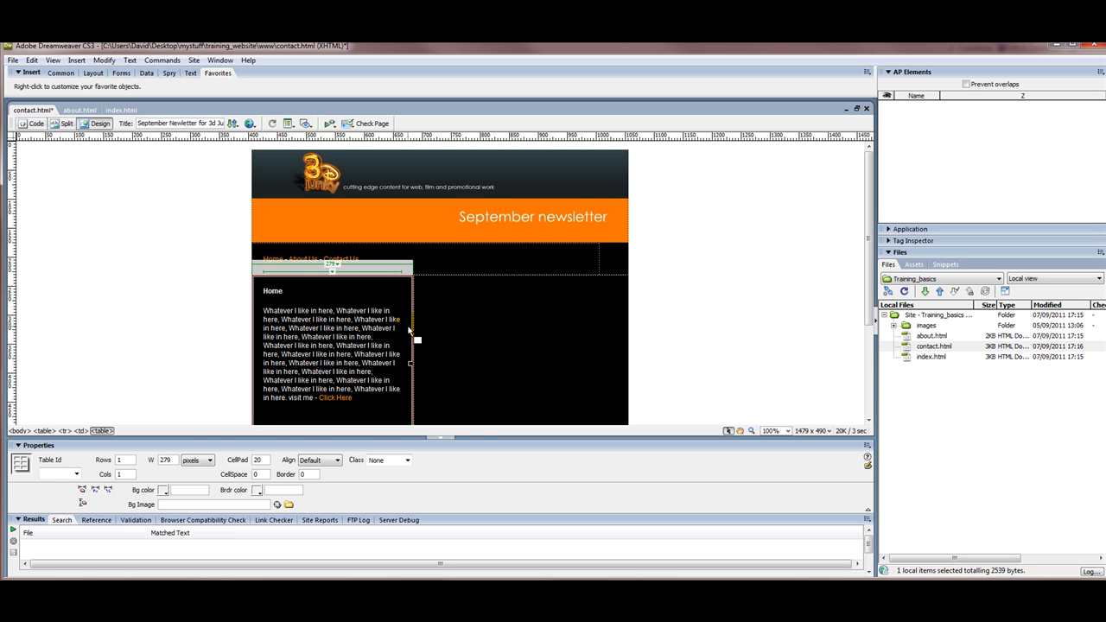
key(Delete)
Step: Merge the row's two cells and paste the Home heading and paragraph into it
click(444, 332)
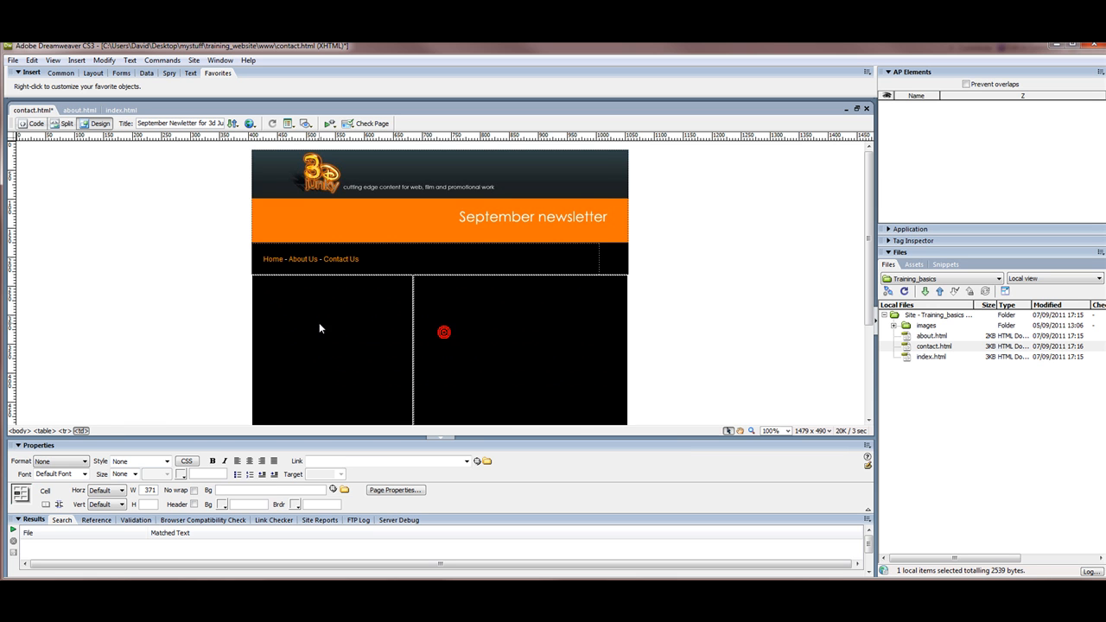
click(45, 504)
click(294, 281)
text(Home Whatever I like in here, Whatever I like in here, Whatever I like in here, Whatever I like in here, Whatever I like in here, Whatever I like in here, Whatever I like in here, Whatever I like in here, Whatever I like in here, Whatever I like in here, Whatever I like in here, Whatever I like in here, Whatever I like in here, Whatever I like in here, Whatever I like in here, Whatever I like in here, Whatever I like in here, Whatever I like in here. visit me - Click Here)
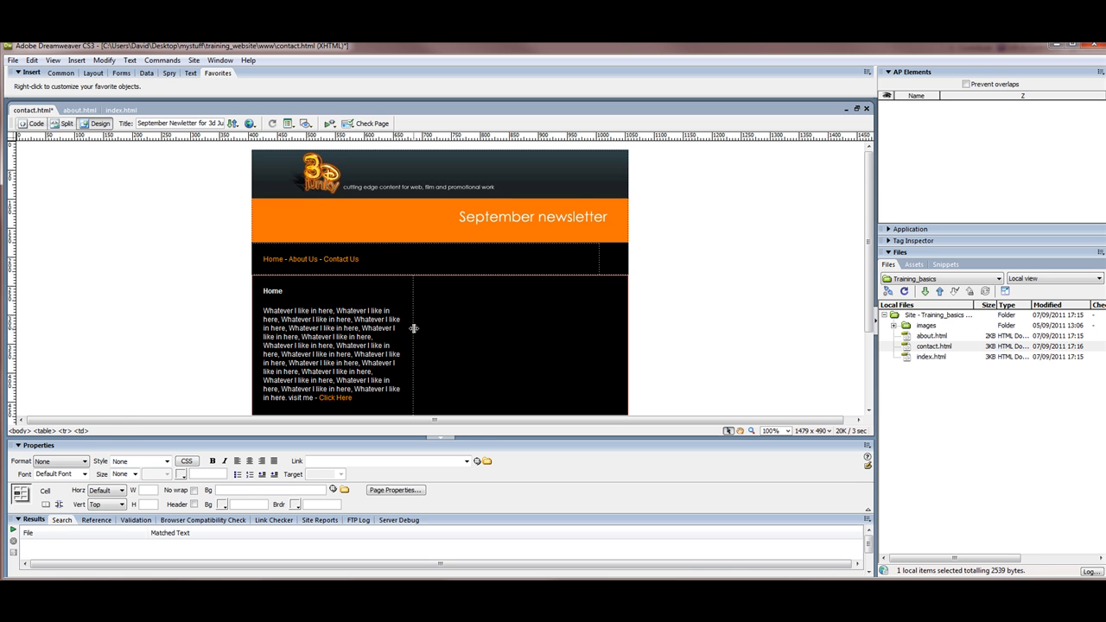
Step: Change the text table's width from 279 to 650 pixels
click(413, 328)
double_click(165, 459)
click(189, 464)
text(65)
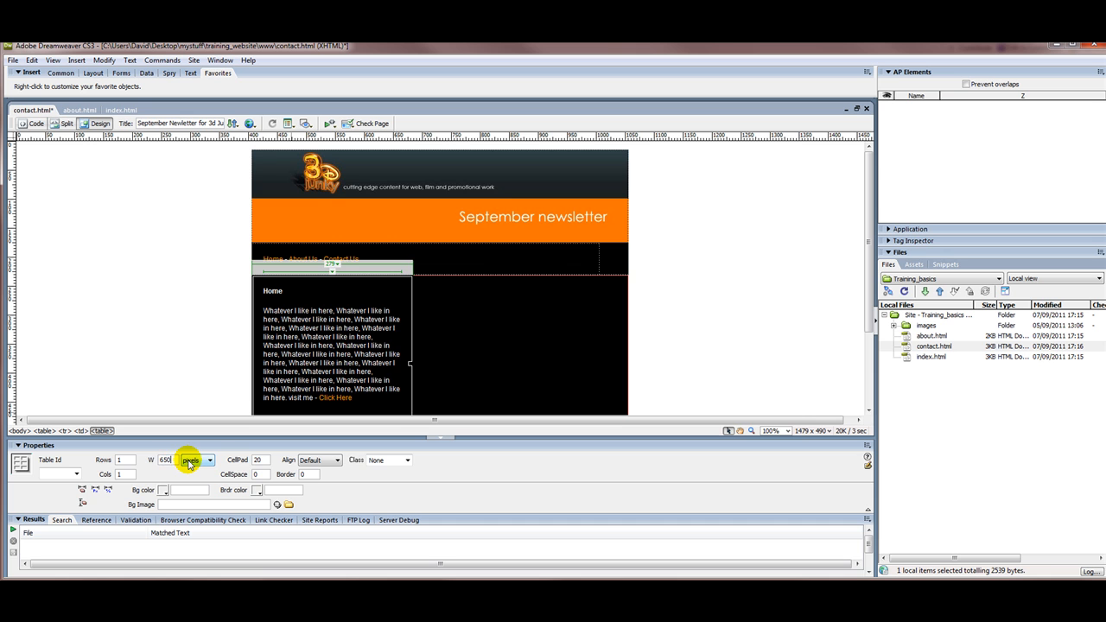
text(0)
key(Return)
click(409, 369)
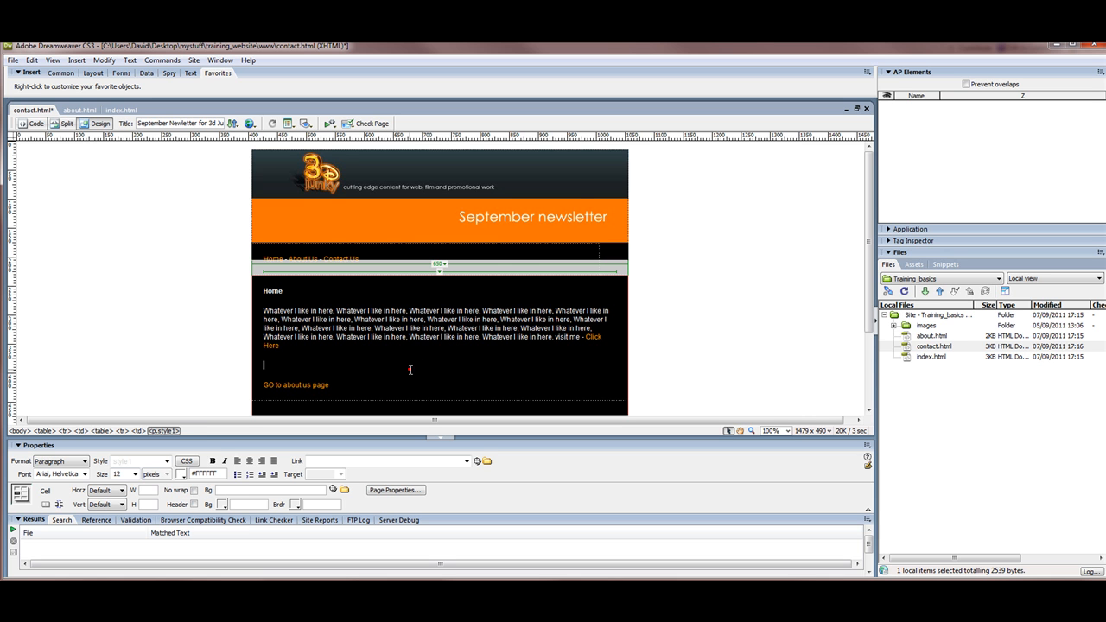
Step: Change the heading to Contact Us and replace the placeholder paragraph with Tel and Email lines
double_click(288, 290)
text(ct Us)
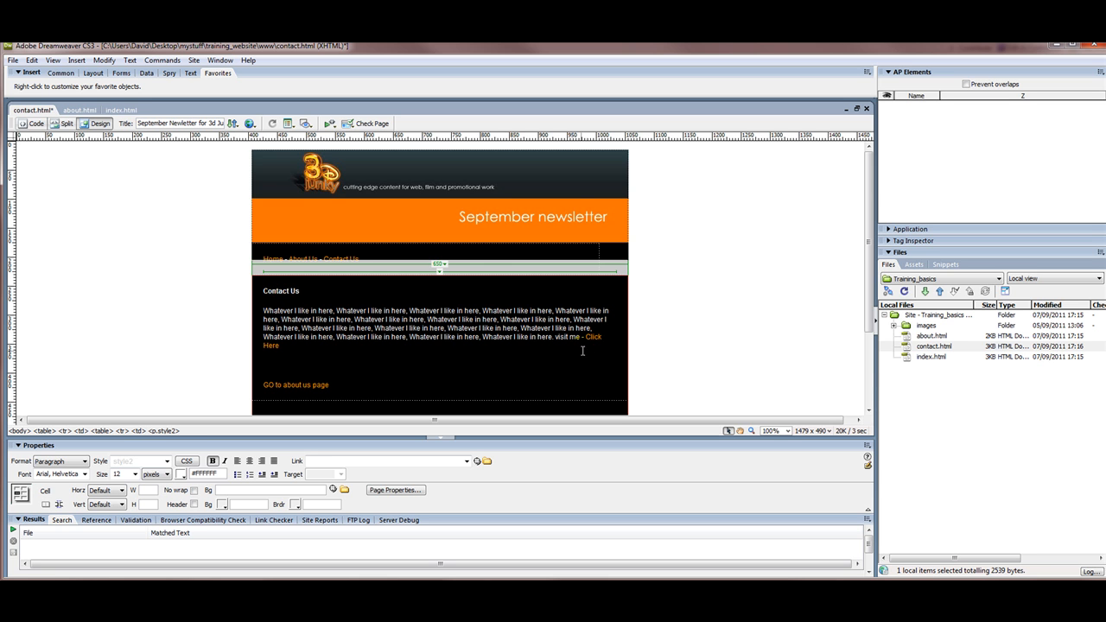
drag(279, 345, 262, 310)
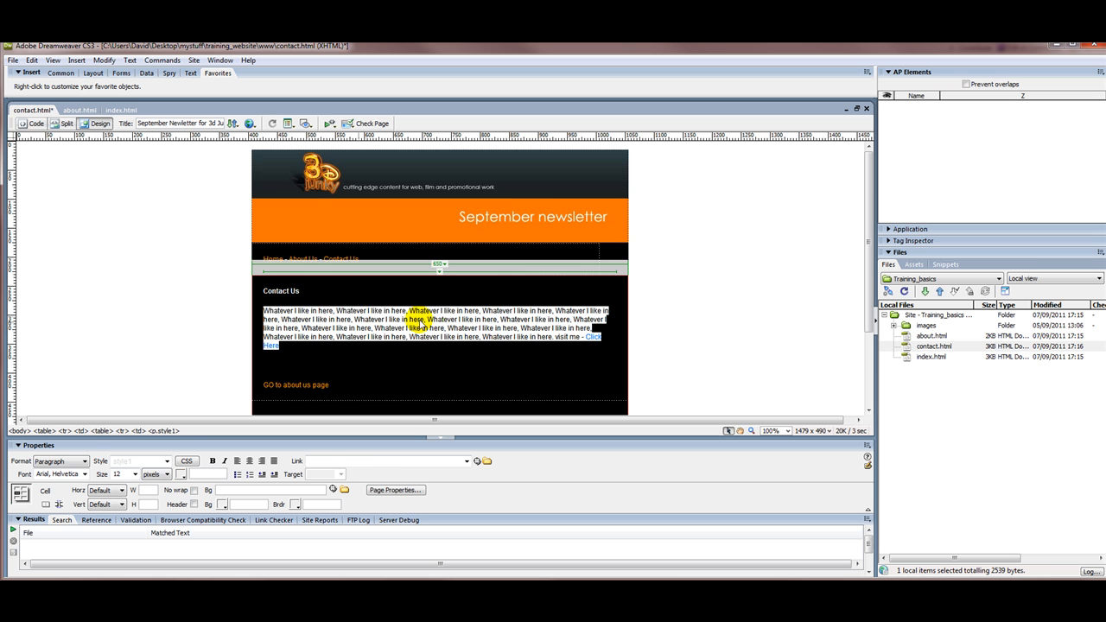
key(BackSpace)
text(Tel: 0208 123456789)
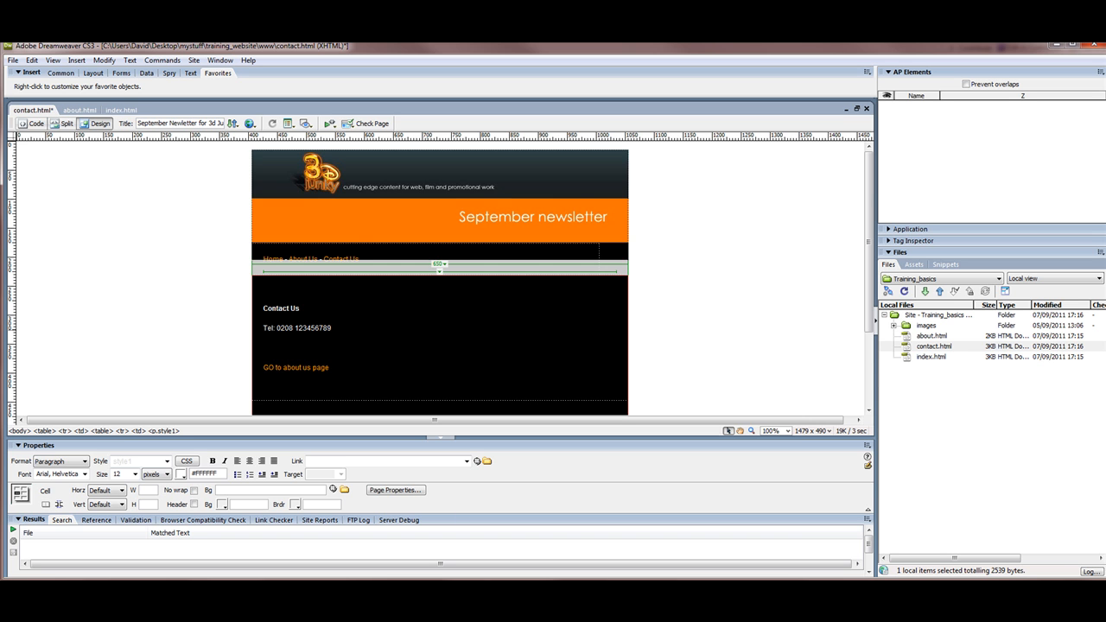
key(Return)
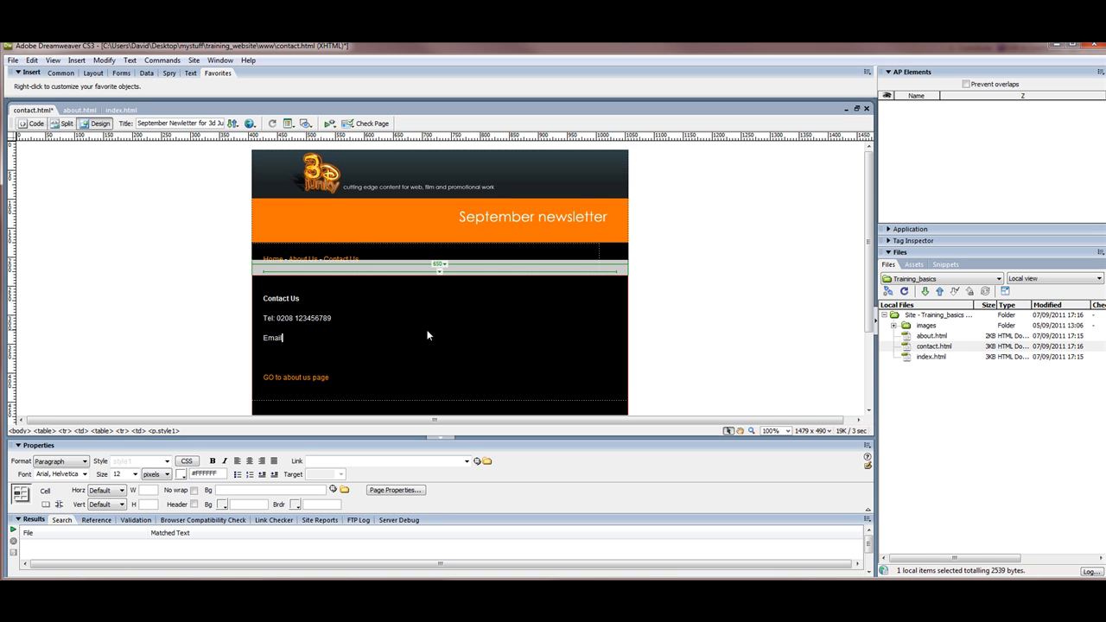
Step: Turn the email address into a mailto: link
drag(351, 338, 285, 338)
key(ctrl+c)
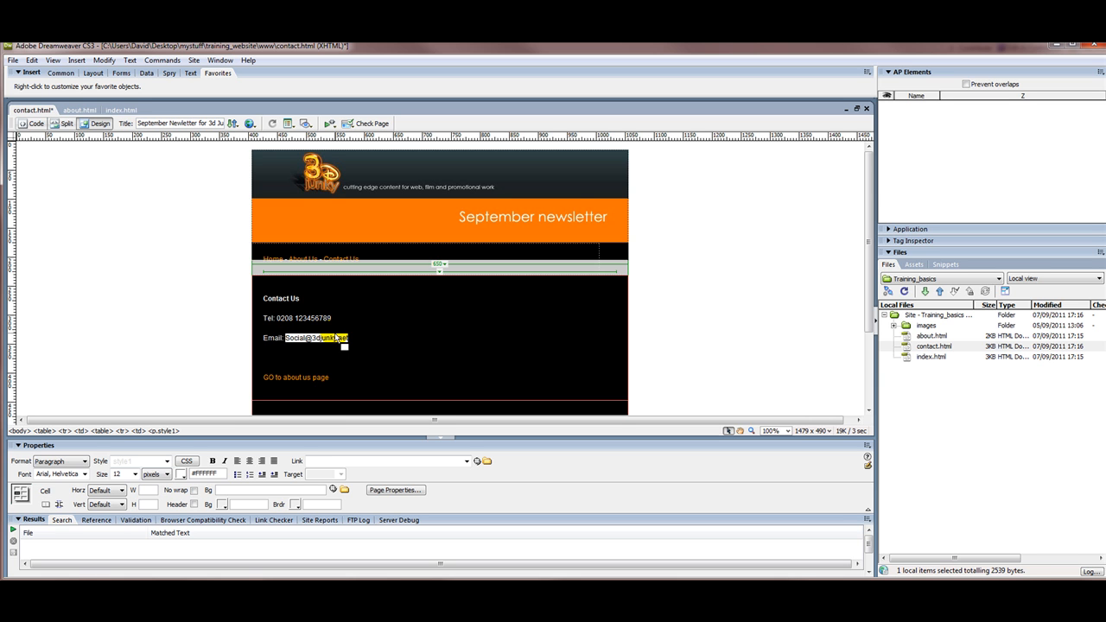
click(389, 465)
text(m)
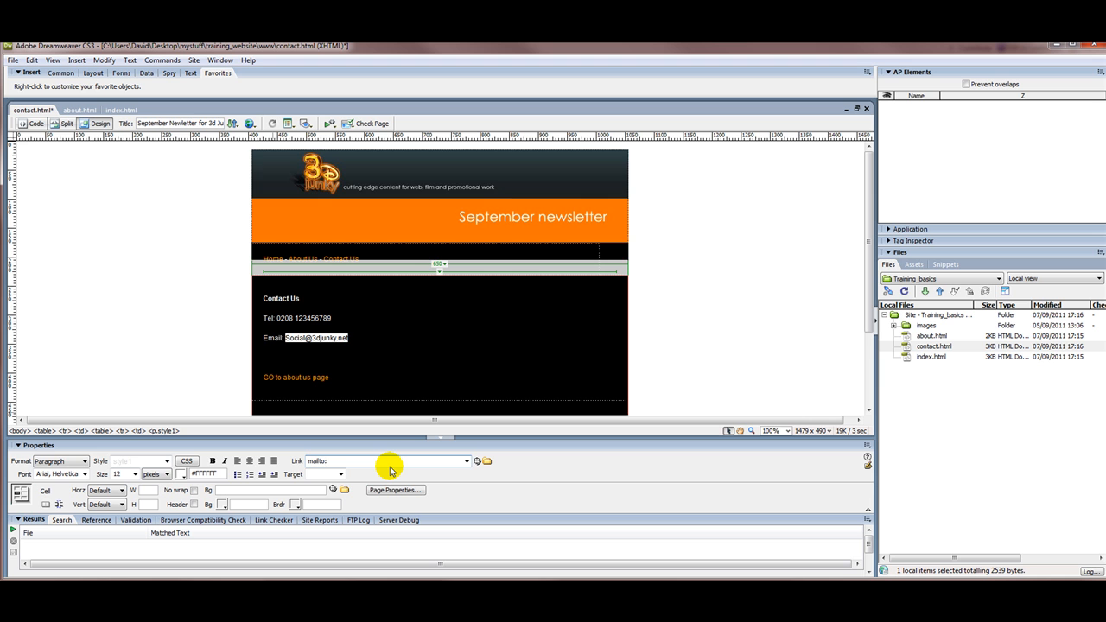
text(ailto:)
key(ctrl+v)
click(359, 338)
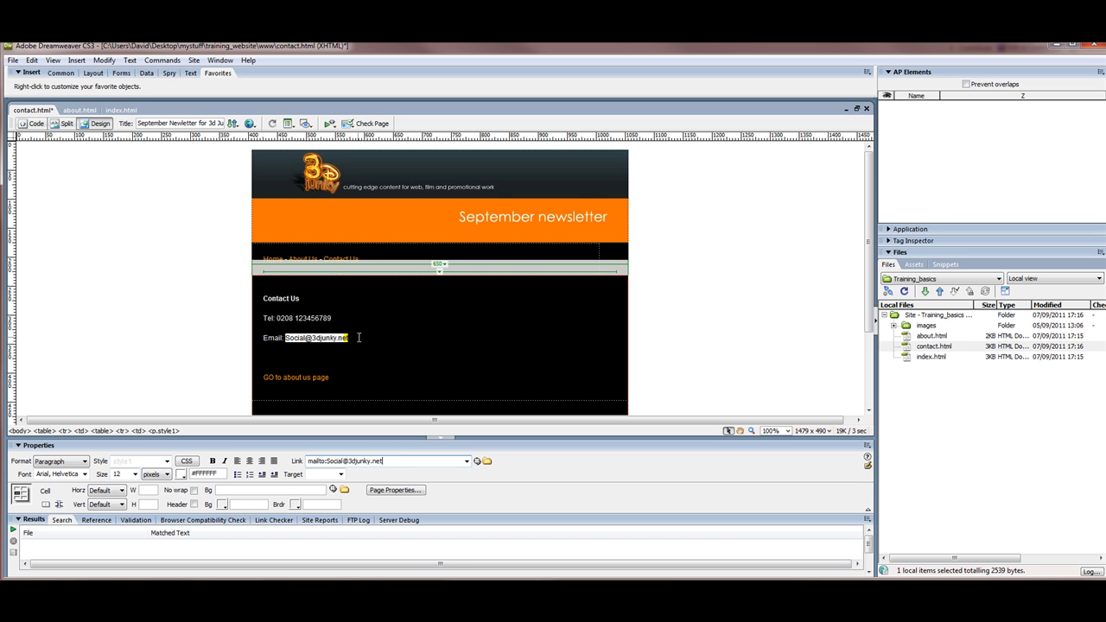
click(358, 338)
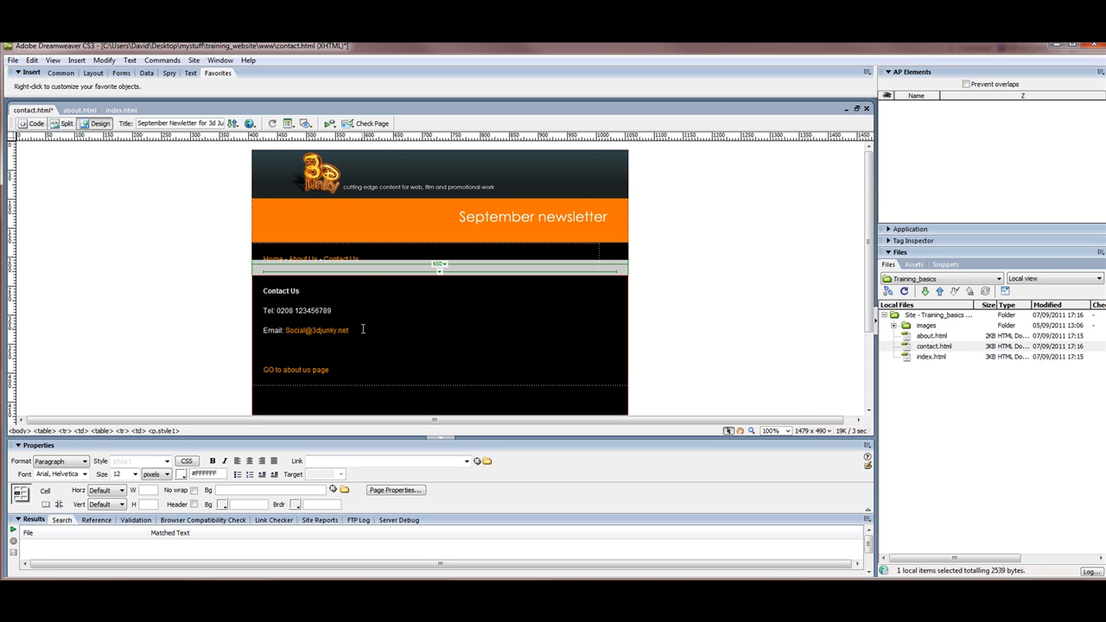
Step: Add an Address line below the email and delete the 'GO to about us page' link
key(Return)
text(A)
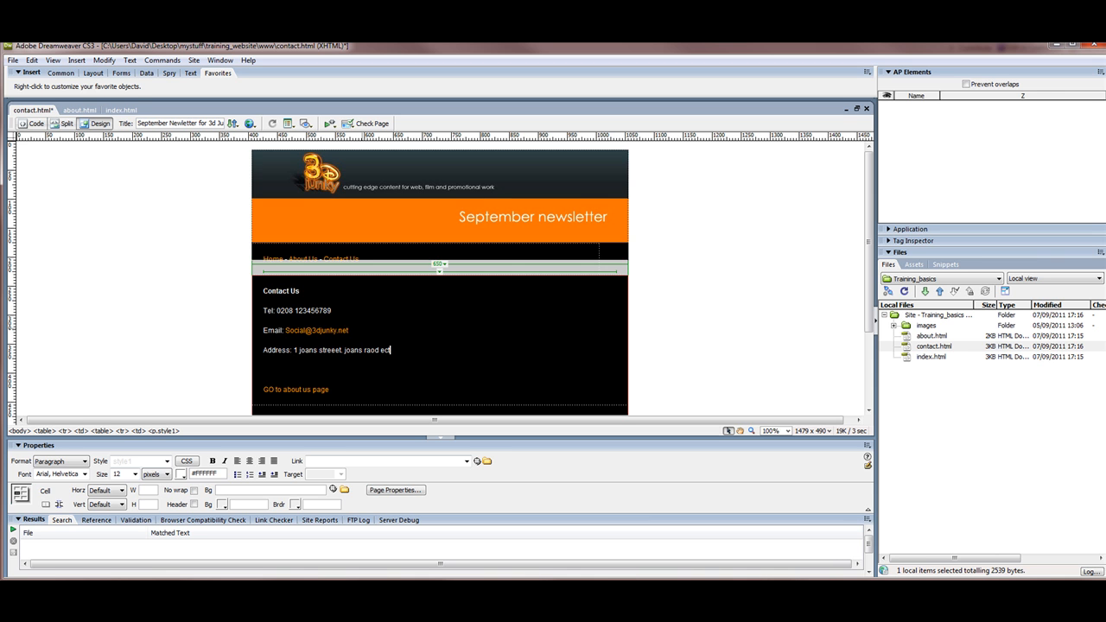
triple_click(331, 389)
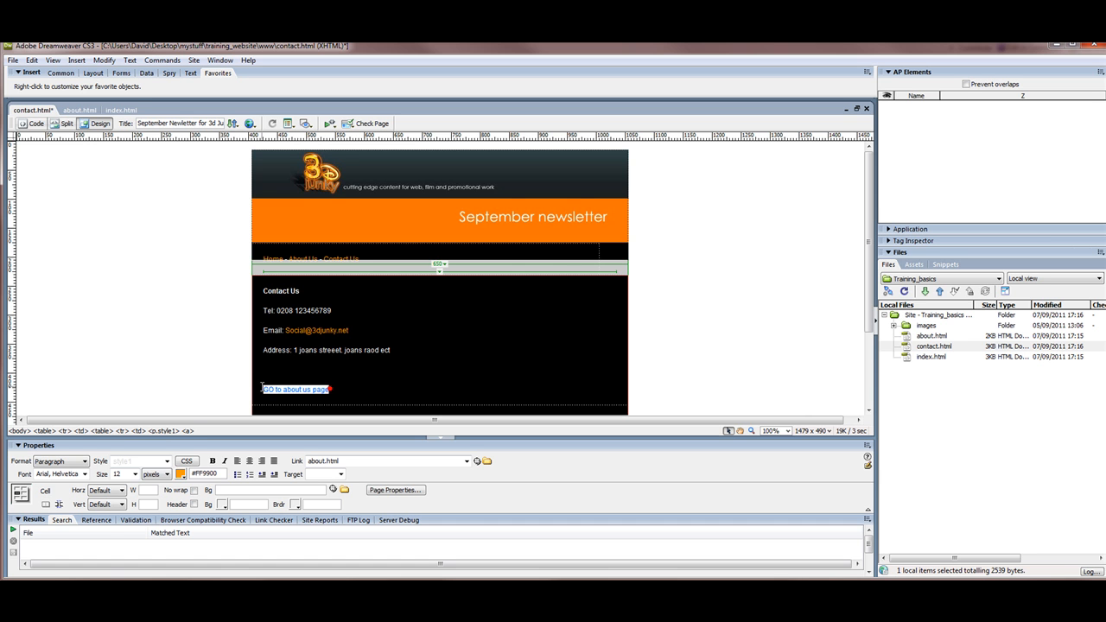
key(Delete)
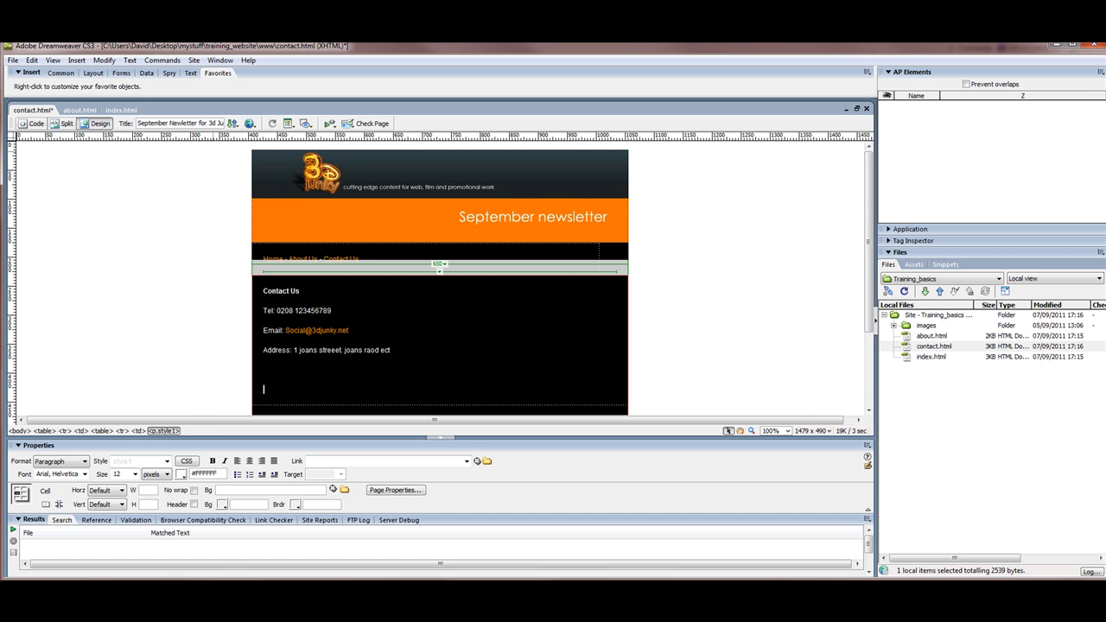
Step: Save contact.html
click(13, 60)
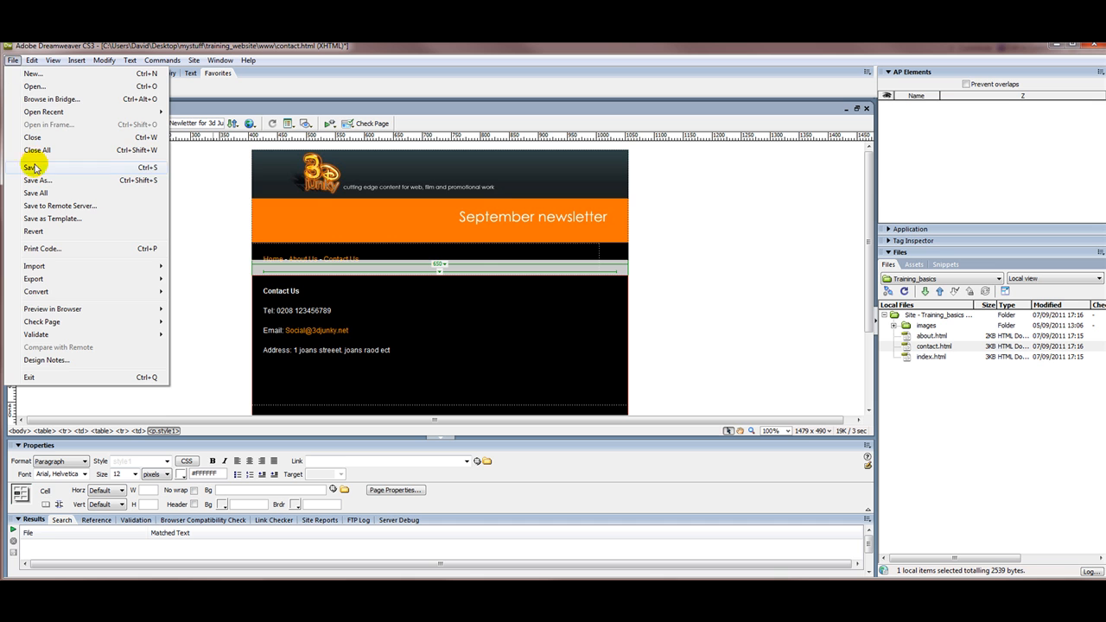
click(33, 167)
click(309, 291)
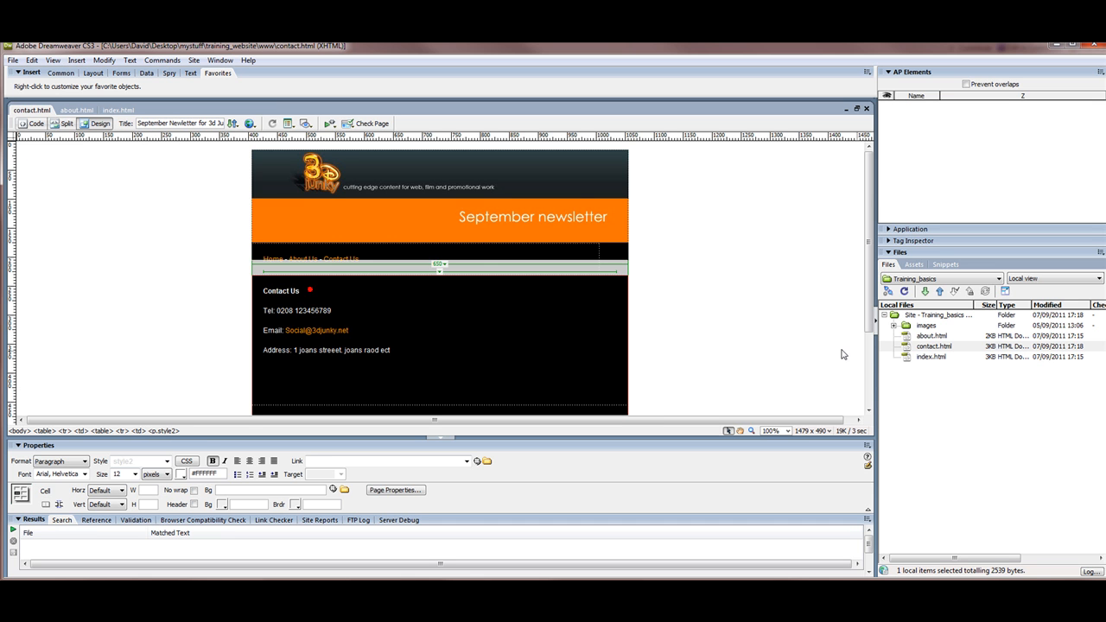
Step: Open about.html from the Files panel and select its text and ant image
double_click(906, 336)
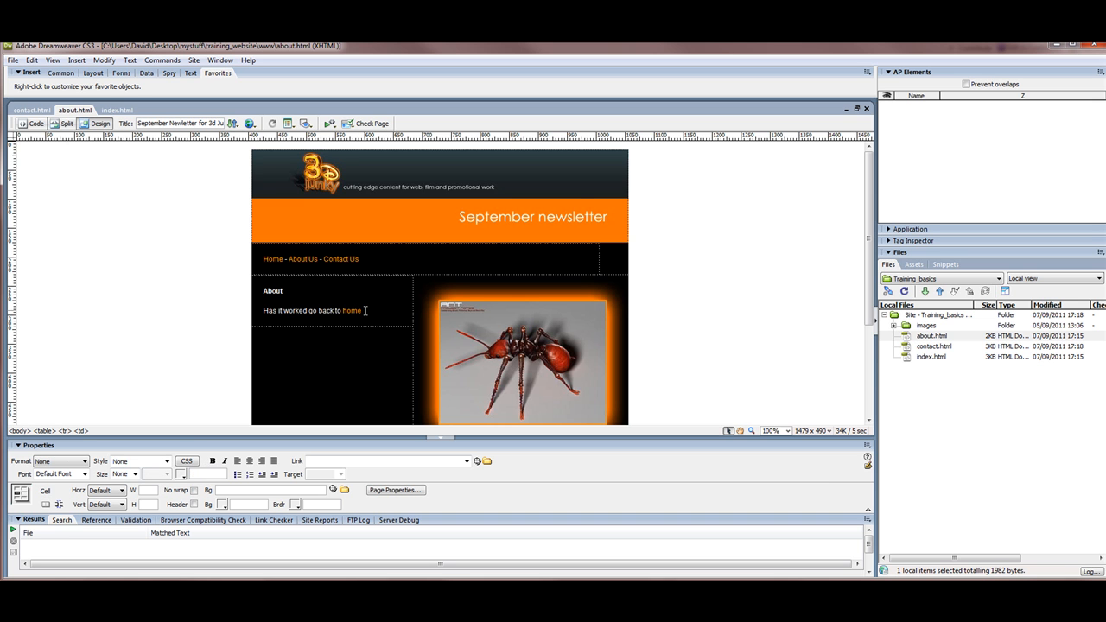
click(364, 310)
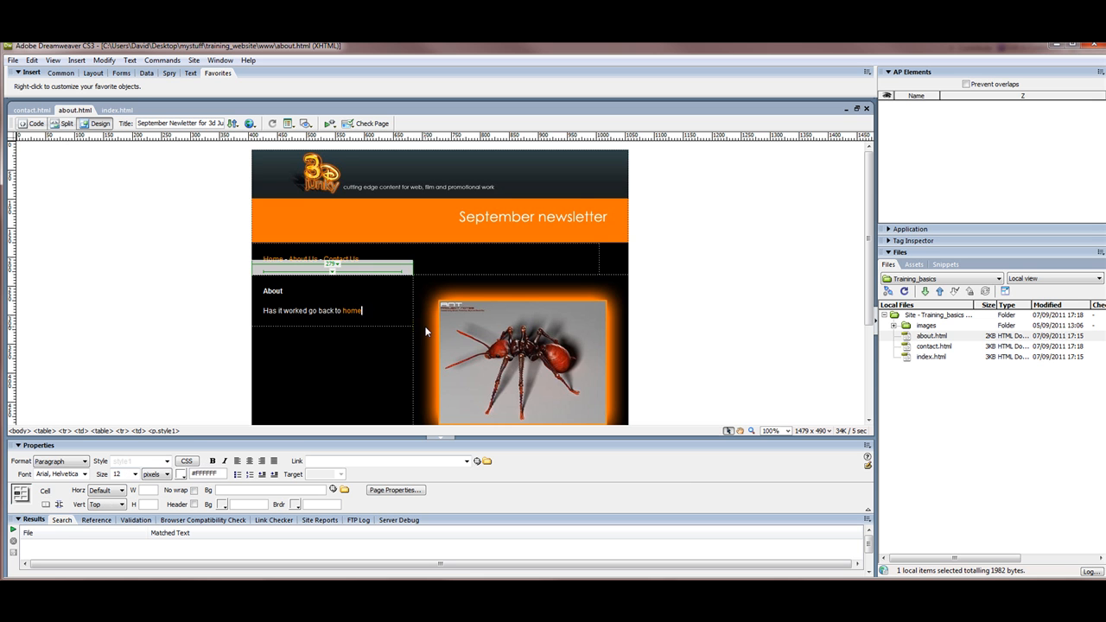
click(478, 325)
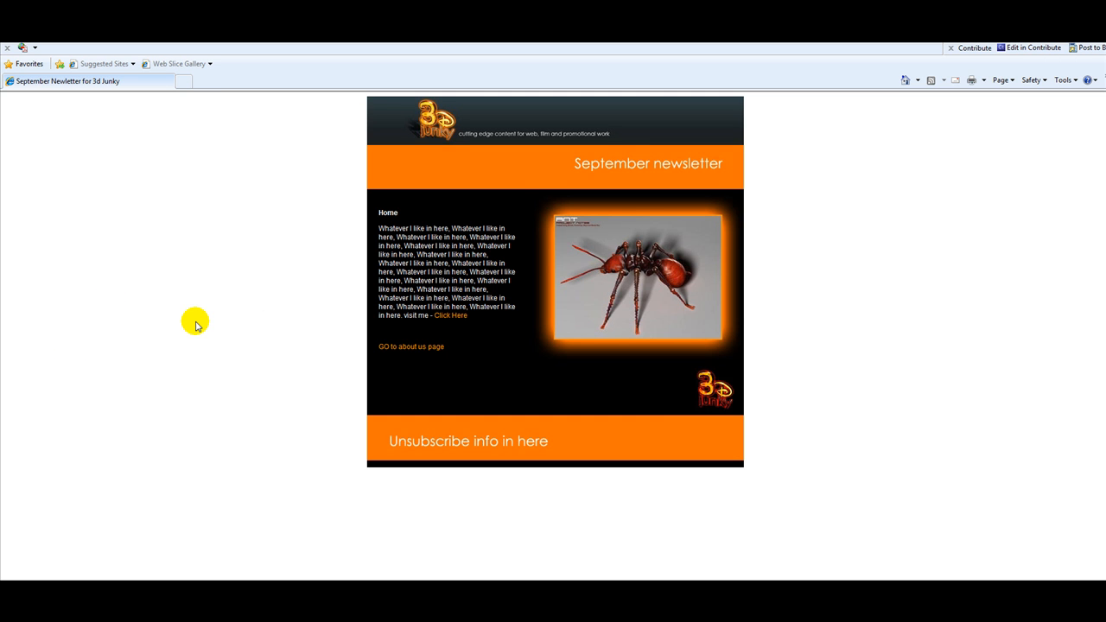
Step: Click through the About Us, Contact Us and Home nav links, ending on Contact Us
click(420, 207)
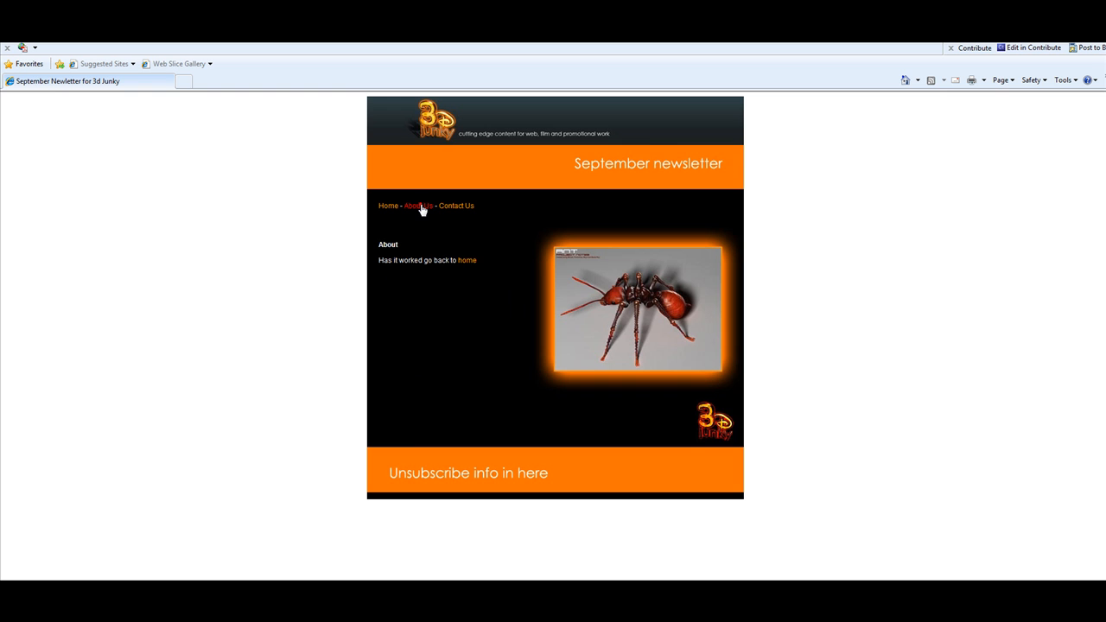
click(458, 207)
click(387, 208)
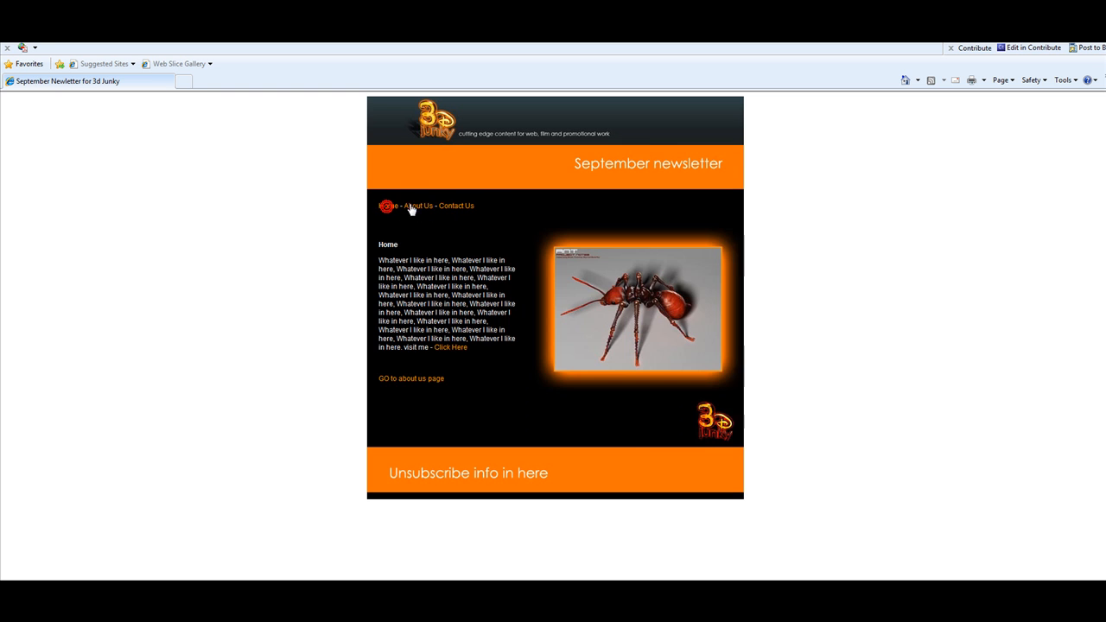
click(414, 207)
click(471, 207)
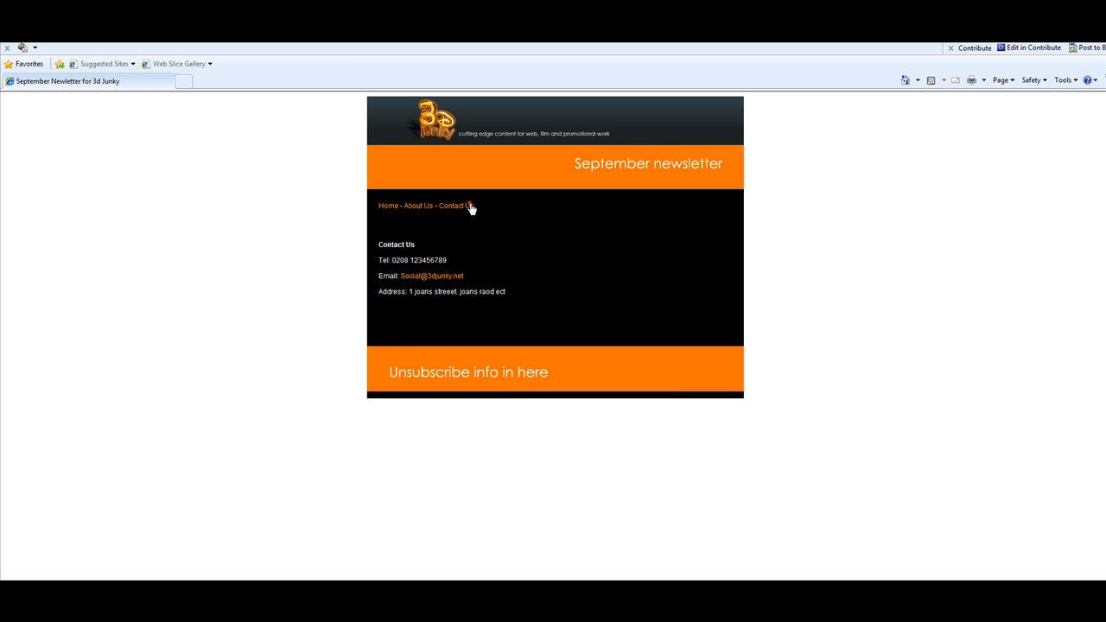
click(420, 210)
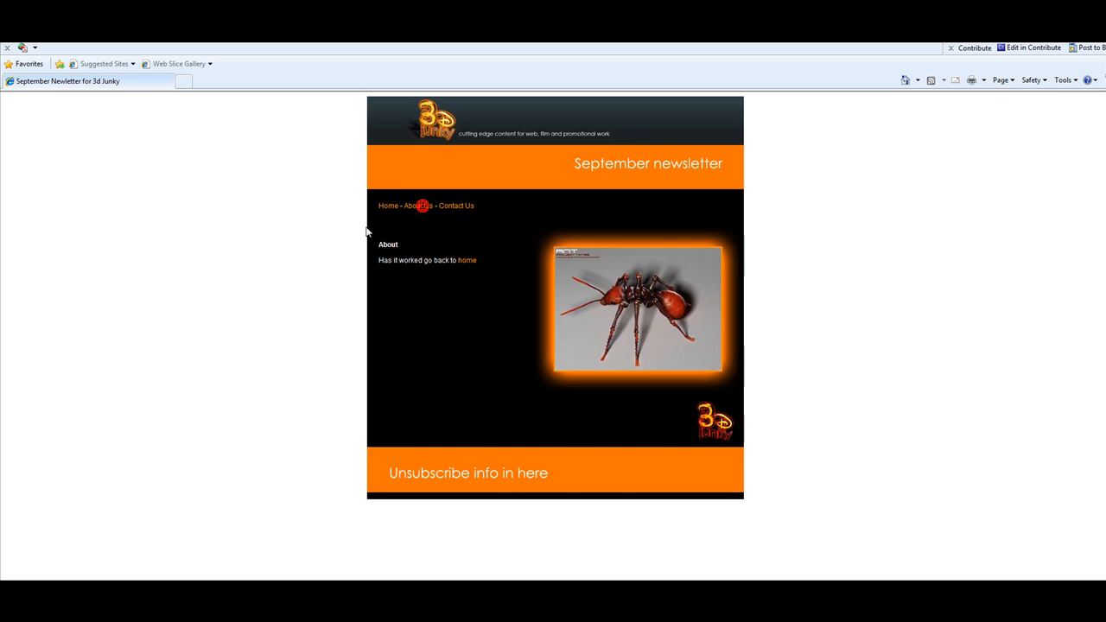
click(453, 207)
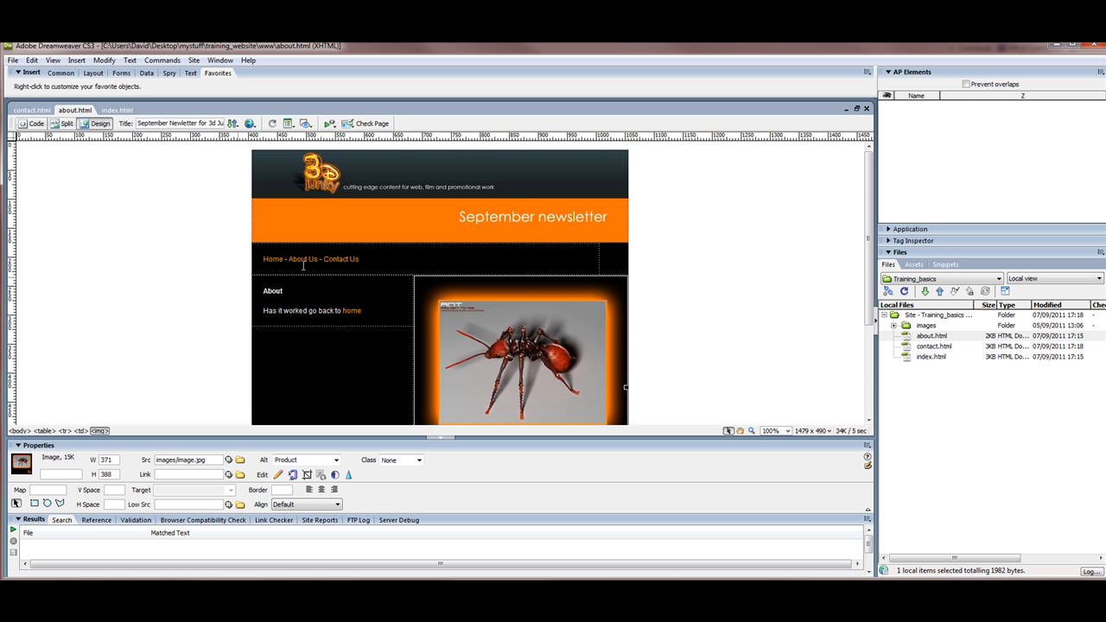
Step: Open index.html and confirm the ant image is 371 wide by 388 high
double_click(905, 359)
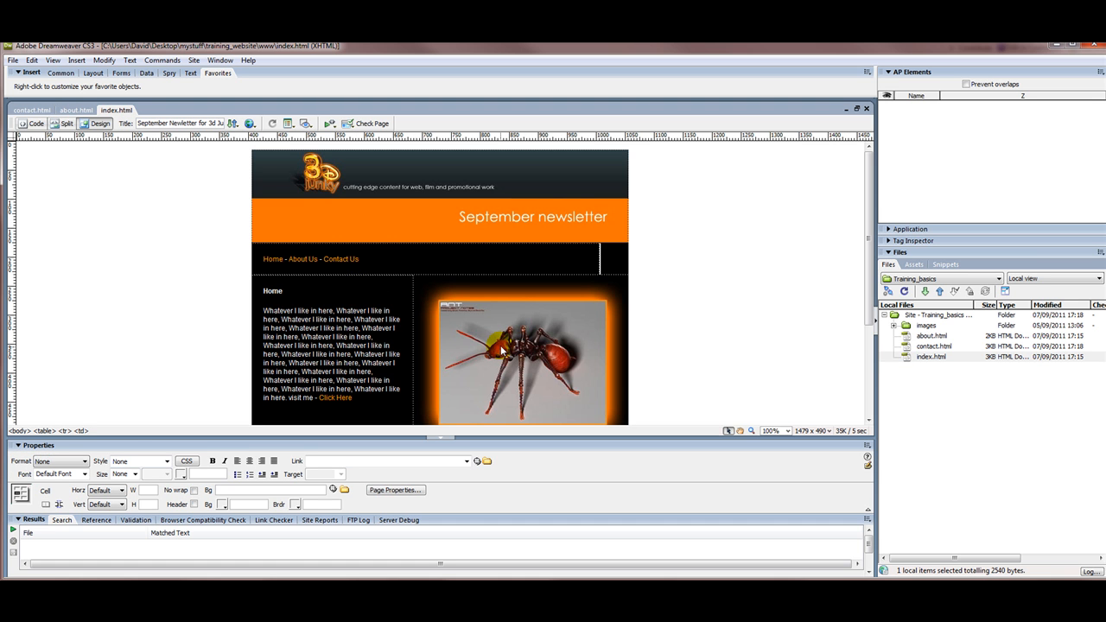
click(467, 332)
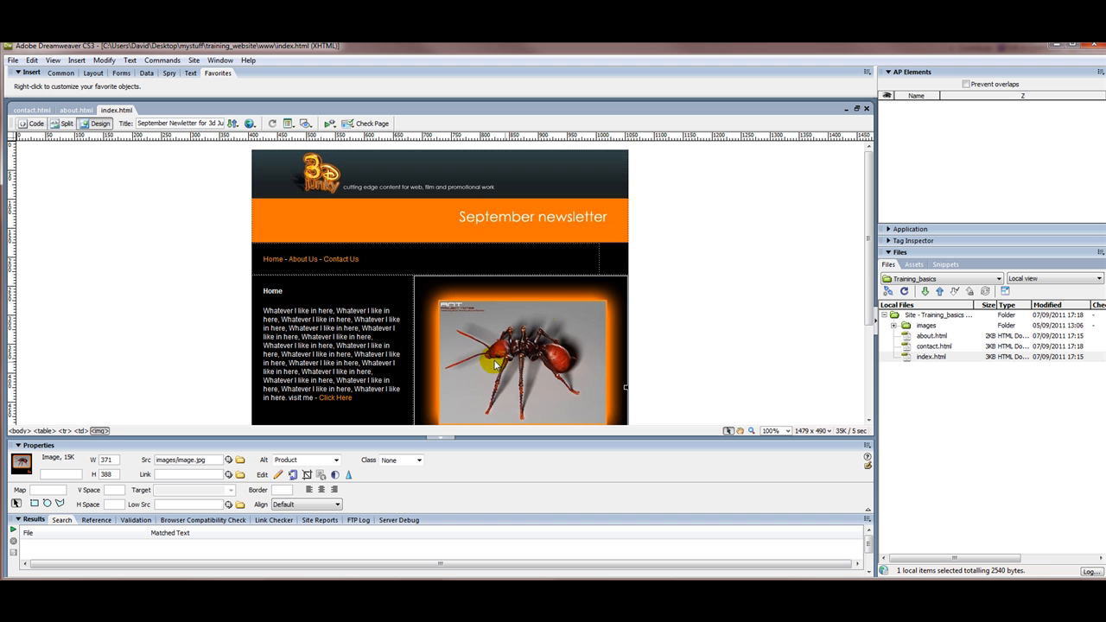
scroll(866, 267, down, 3)
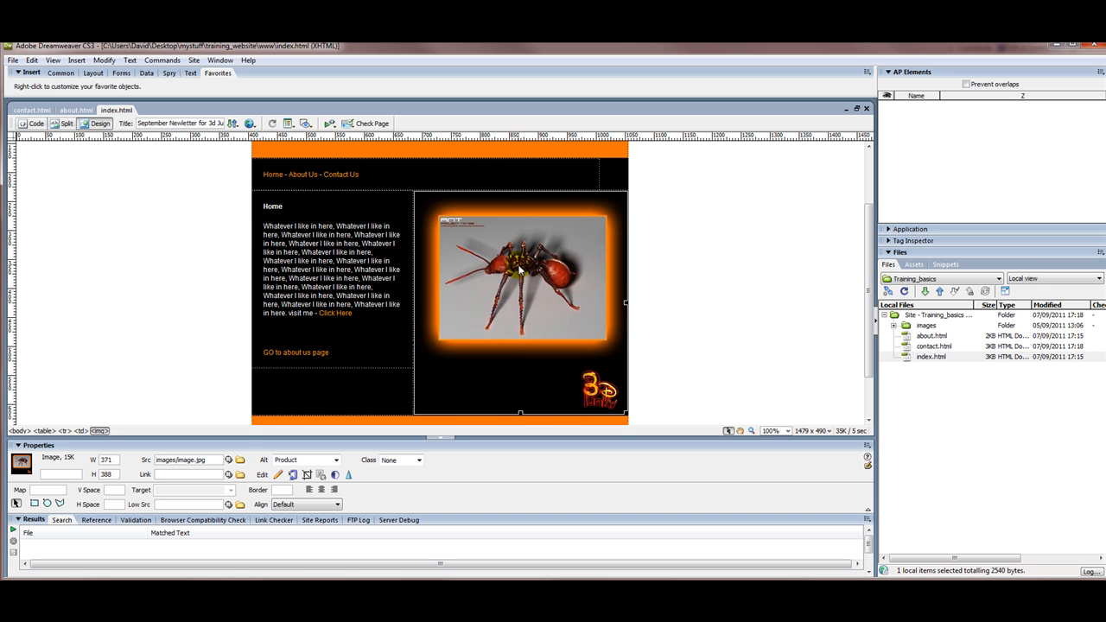
click(115, 460)
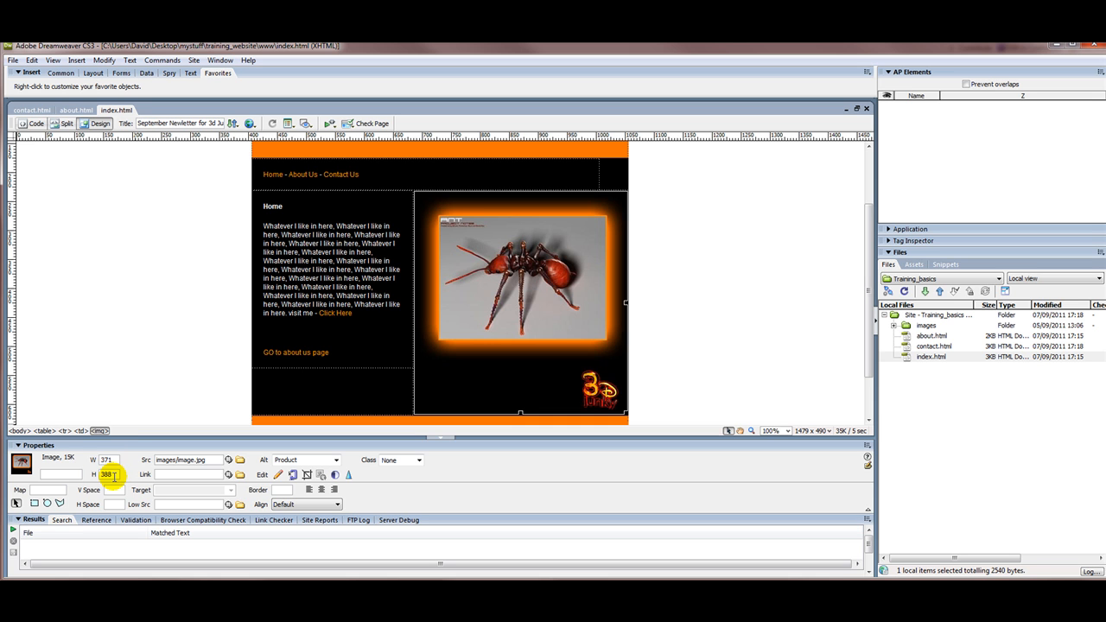
double_click(102, 475)
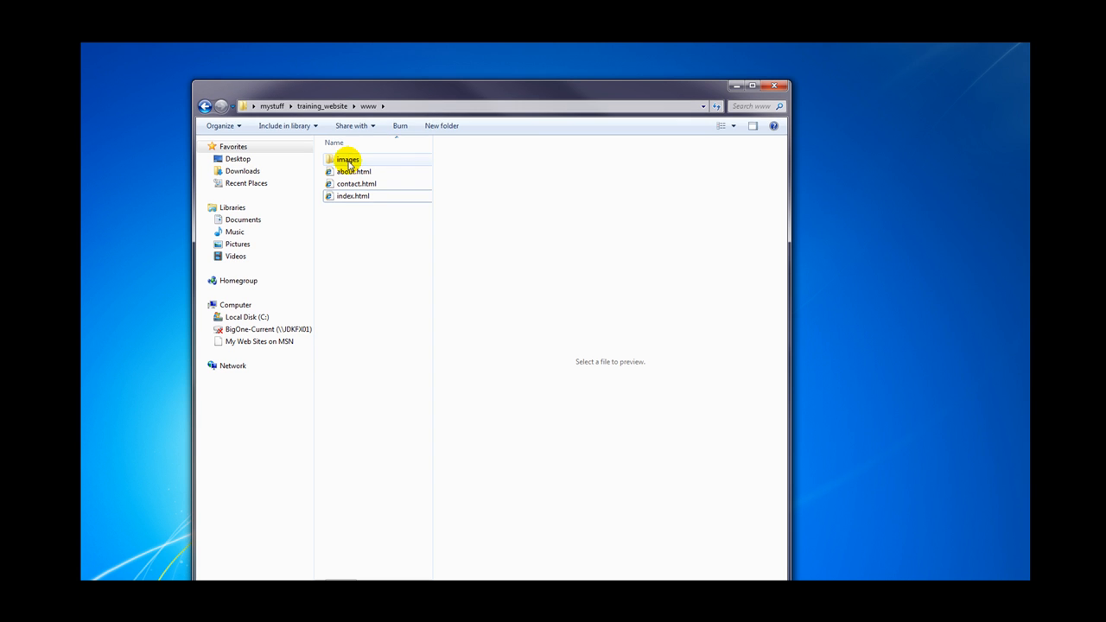
Step: Open the images folder and preview image.jpg to see its dimensions
click(346, 161)
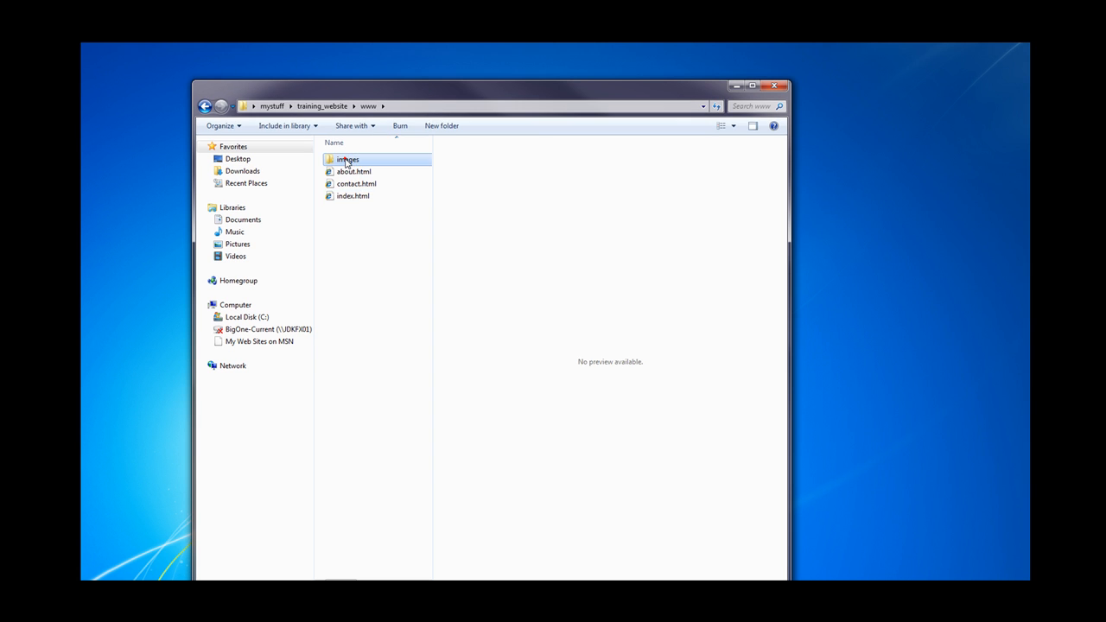
double_click(345, 161)
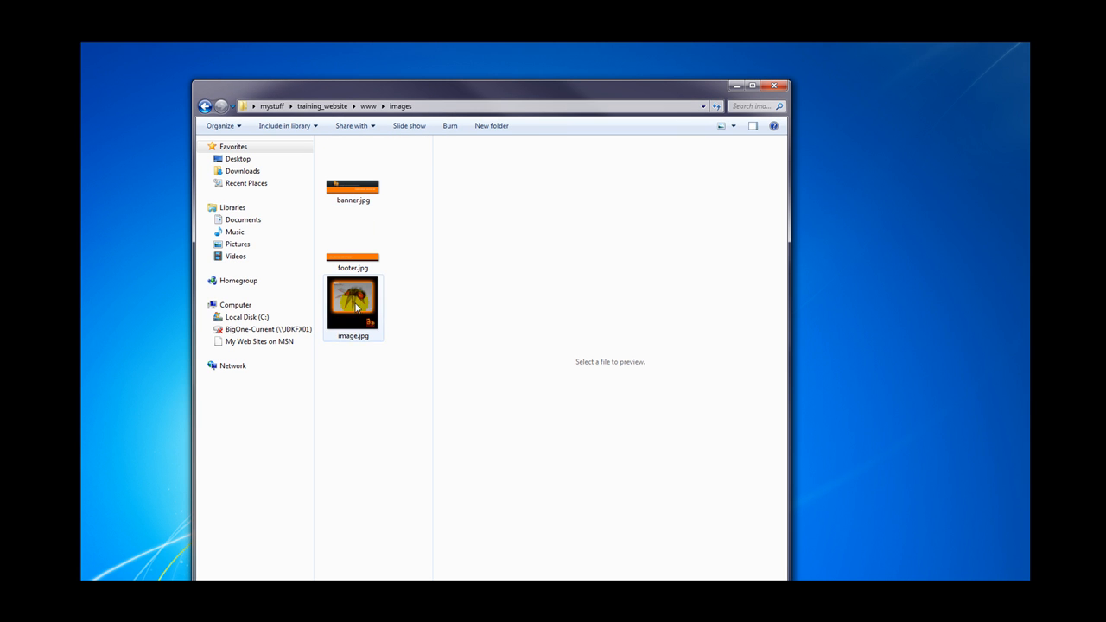
click(354, 305)
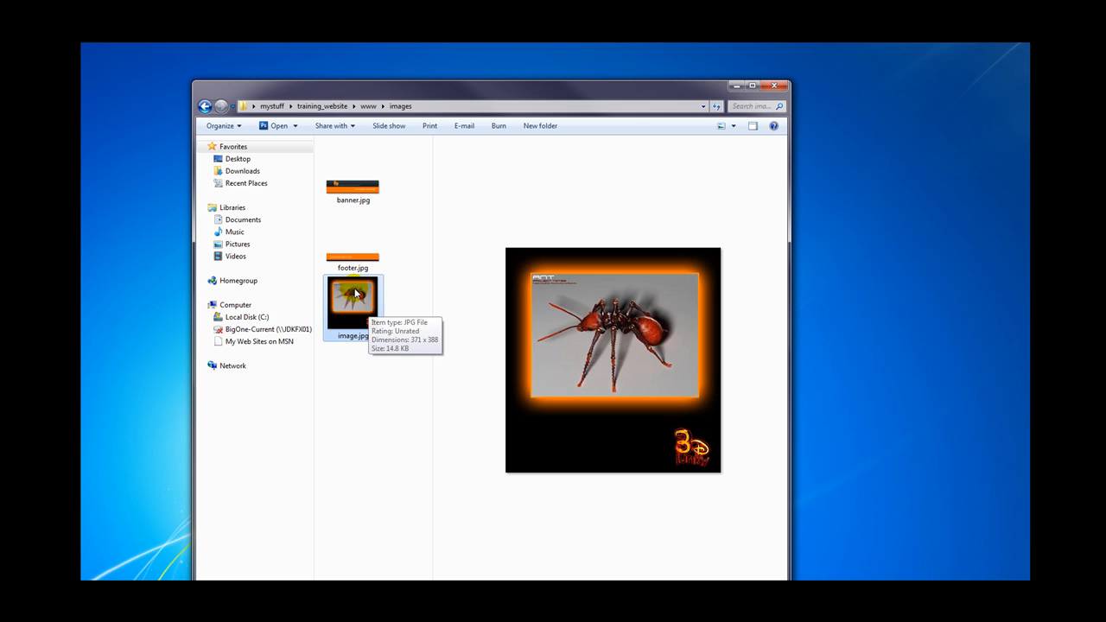
Step: Go back to training_website and open the approved design PSD from the designs folder
click(203, 107)
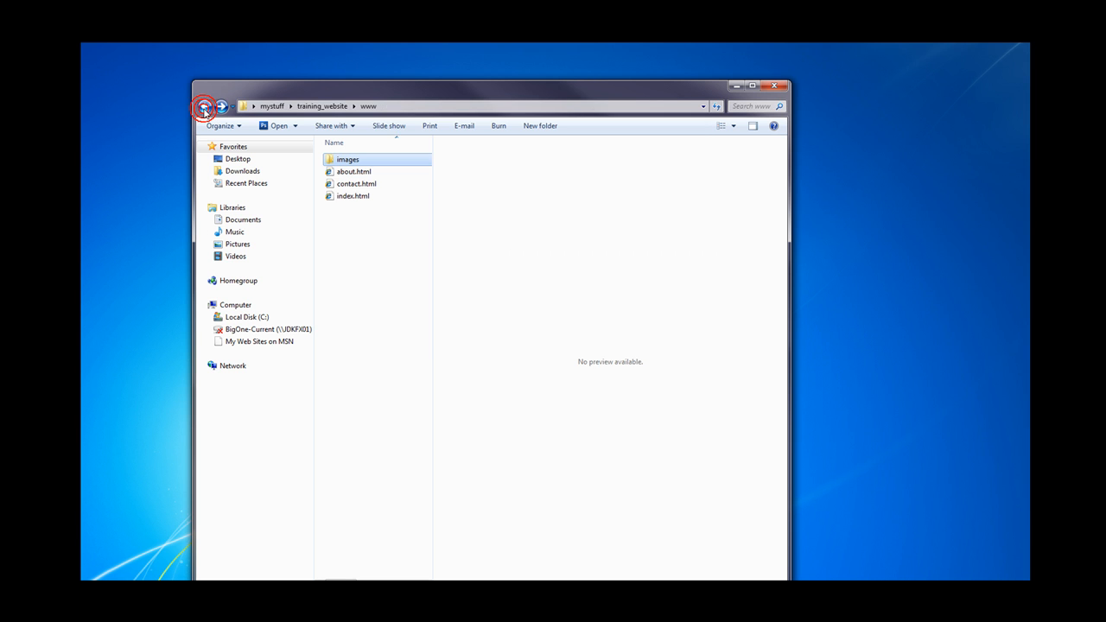
click(204, 106)
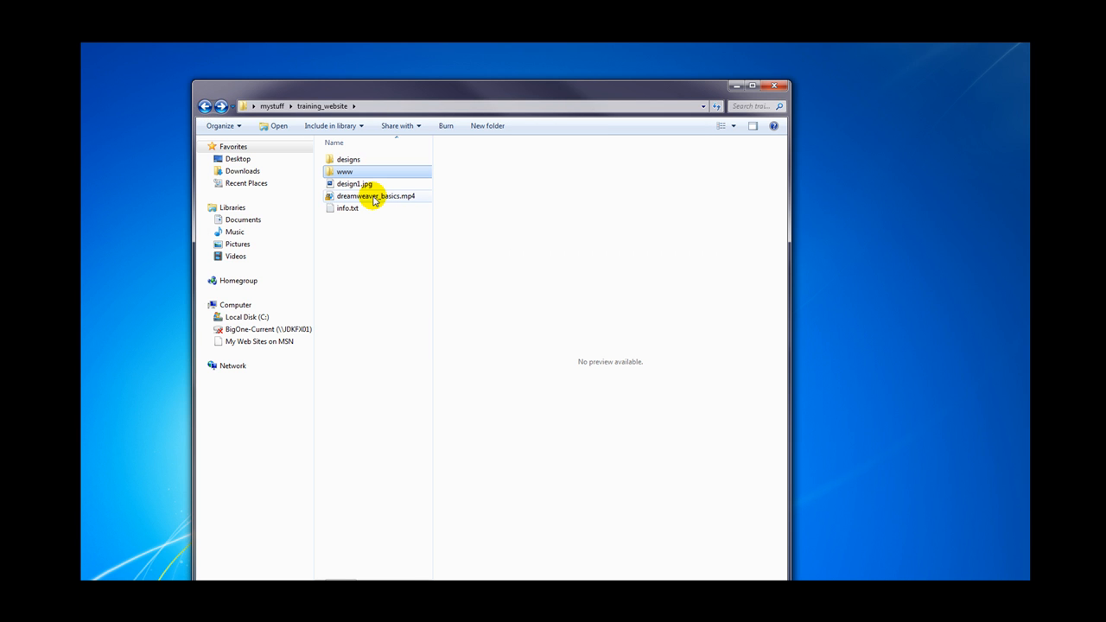
double_click(348, 159)
double_click(349, 163)
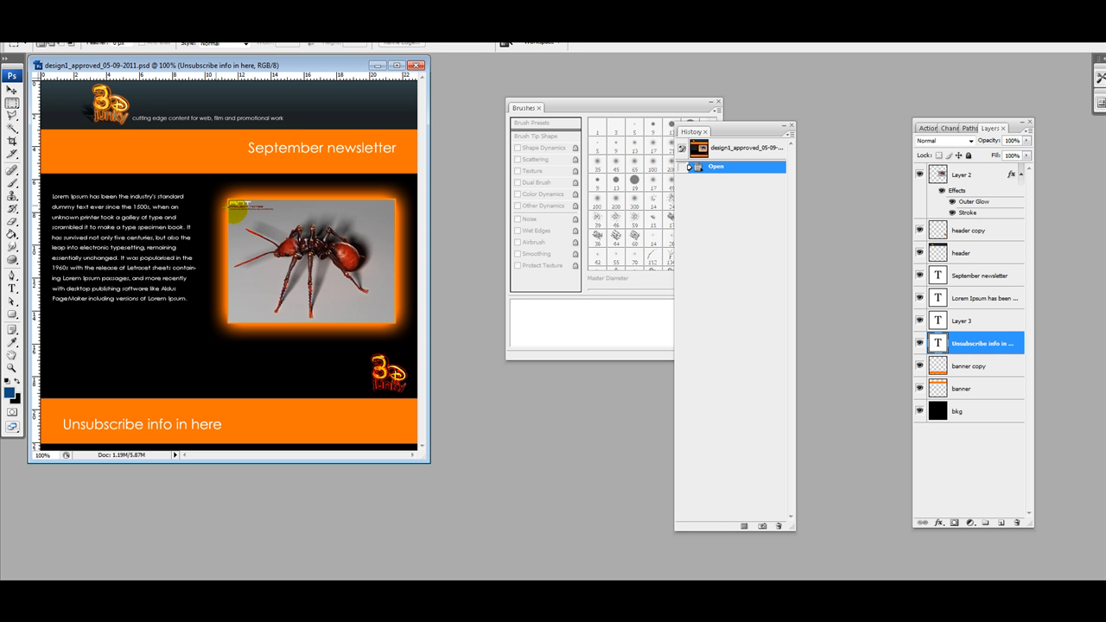
Step: Show the guides and crop the design to the ant panel between them
click(182, 25)
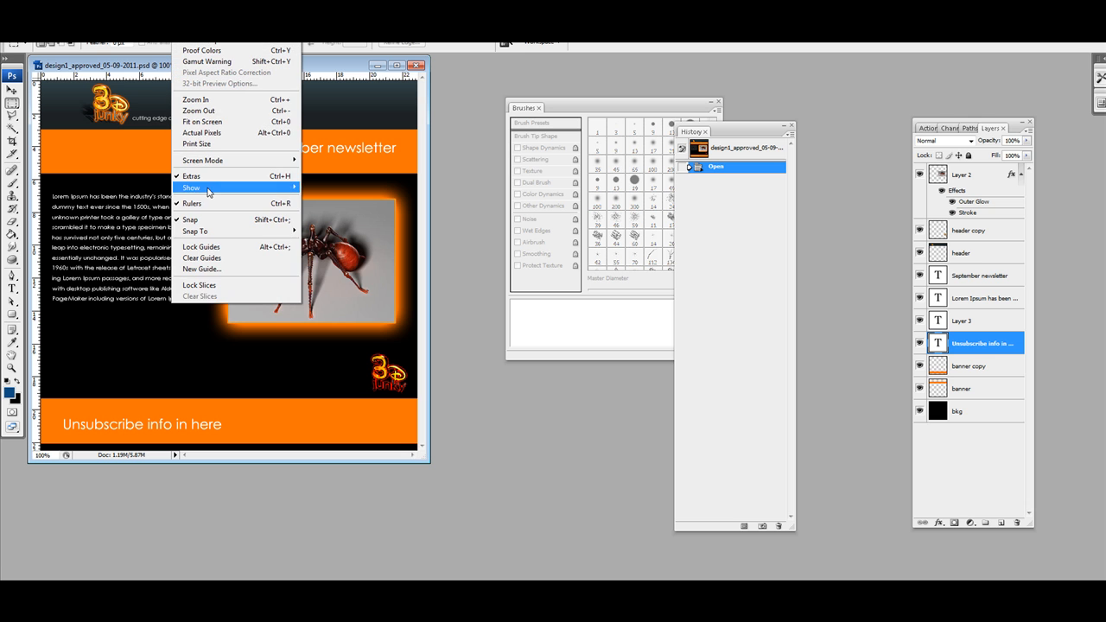
mouse_move(207, 187)
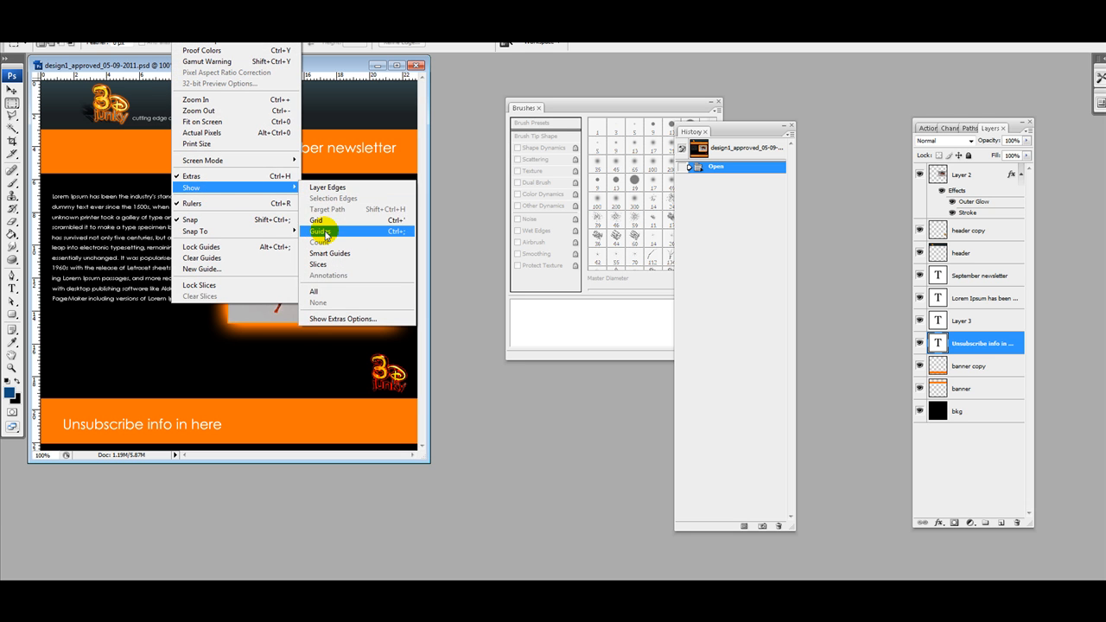
click(320, 225)
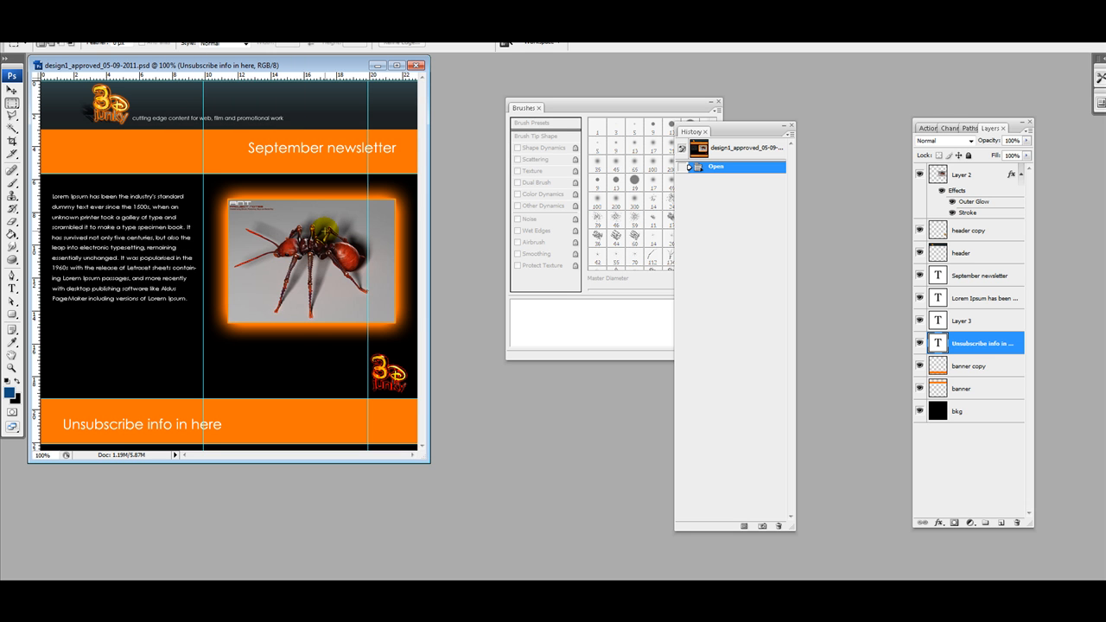
click(12, 140)
drag(204, 175, 428, 396)
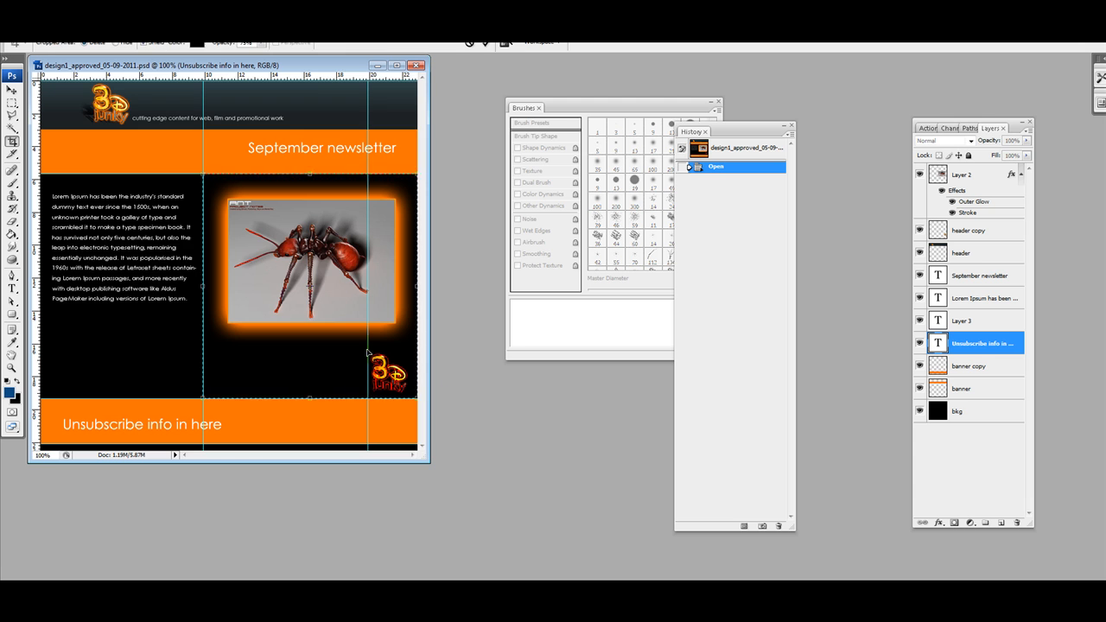
double_click(317, 298)
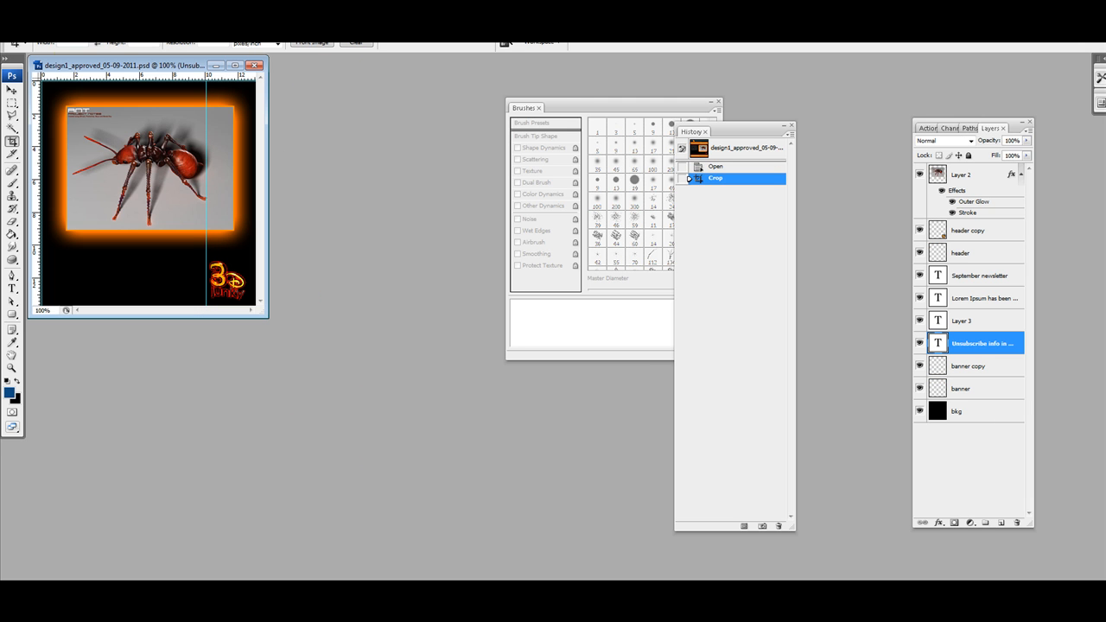
Step: Resize the Photoshop window to fit the screen and bring up Image Size
click(48, 28)
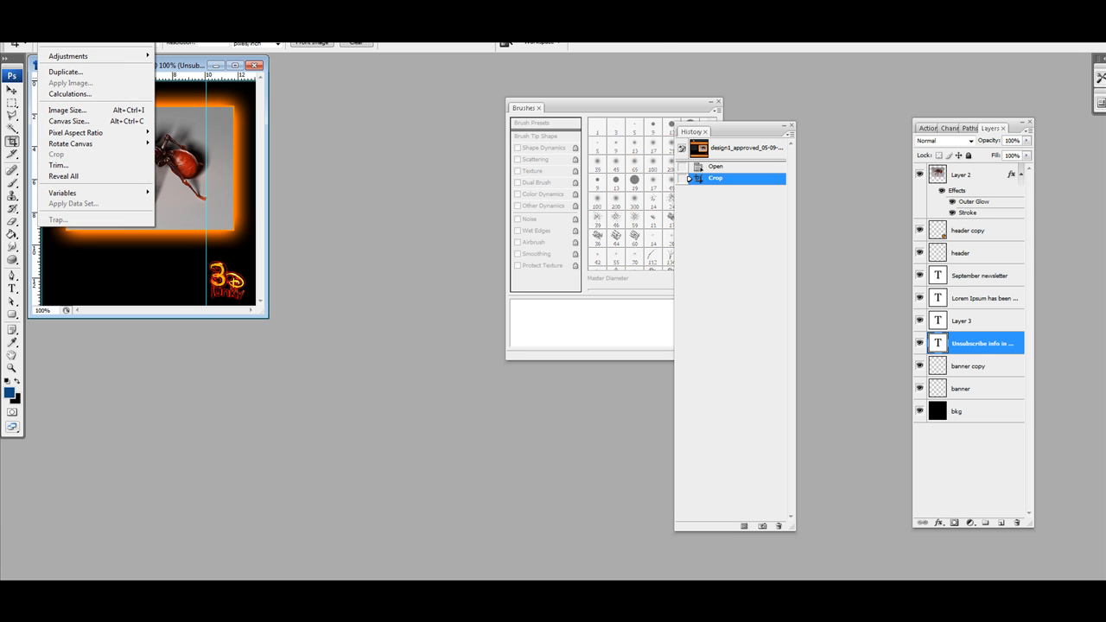
click(1068, 11)
drag(1007, 17, 862, 53)
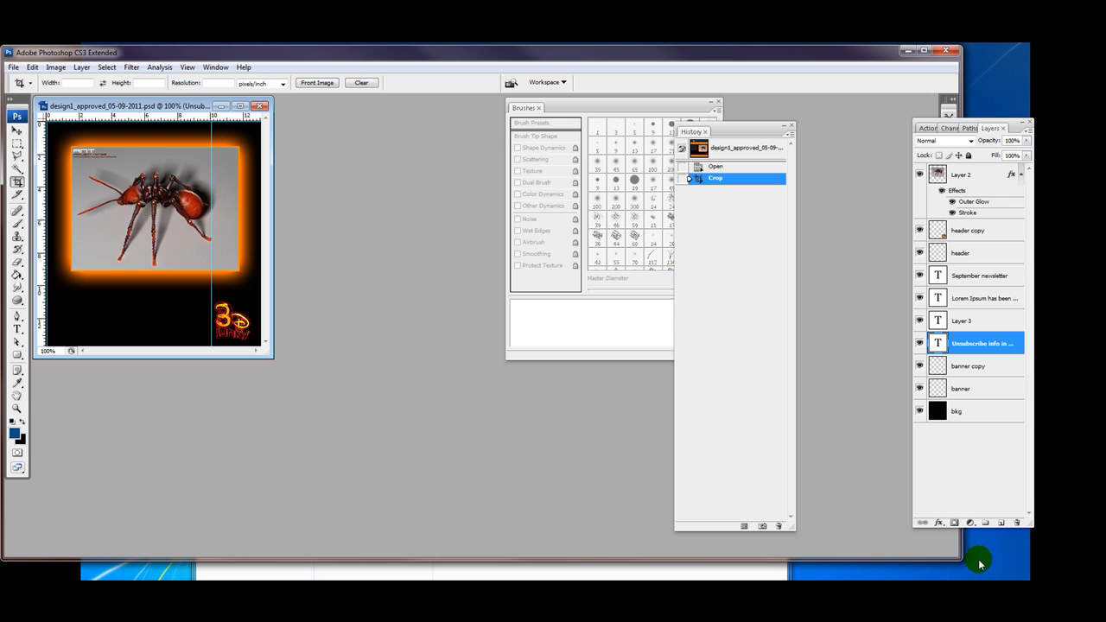
drag(961, 557, 1103, 575)
drag(980, 560, 982, 570)
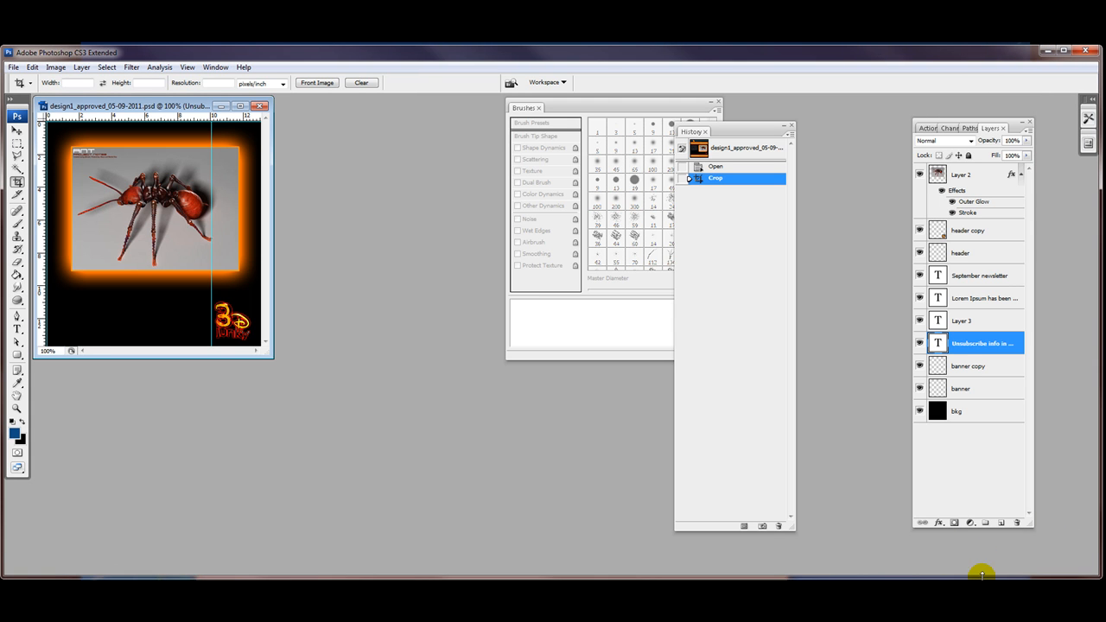
click(56, 67)
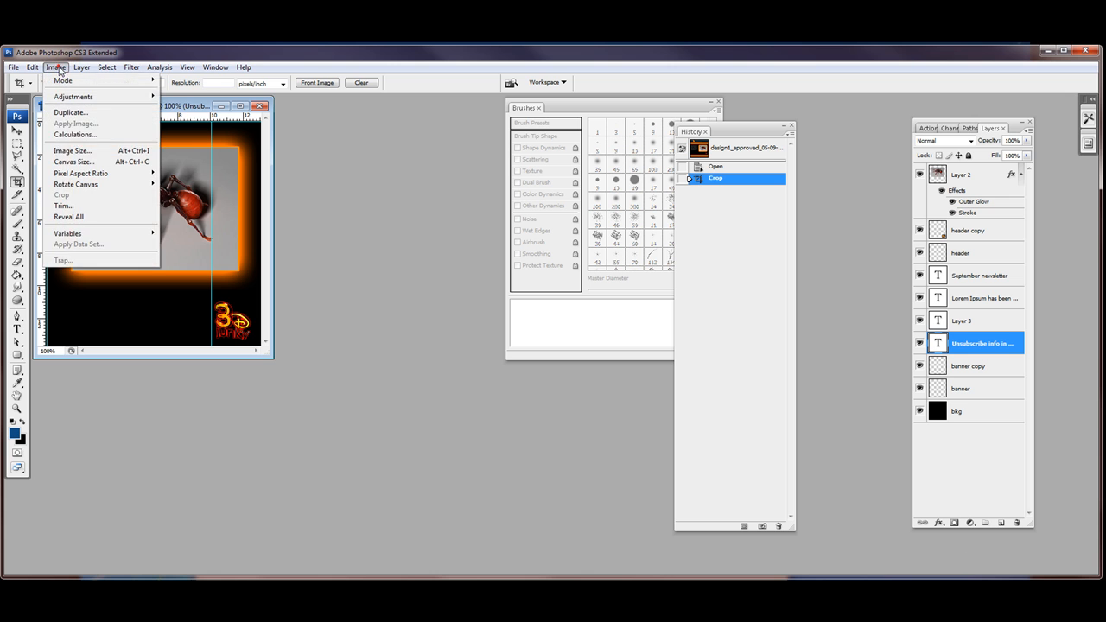
click(72, 150)
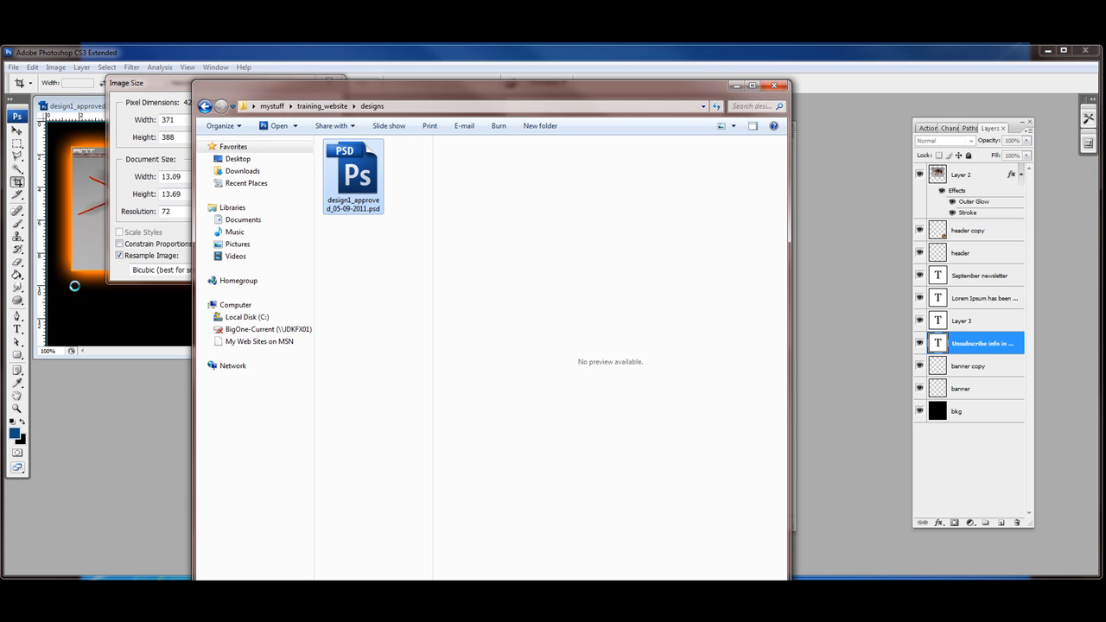
click(205, 106)
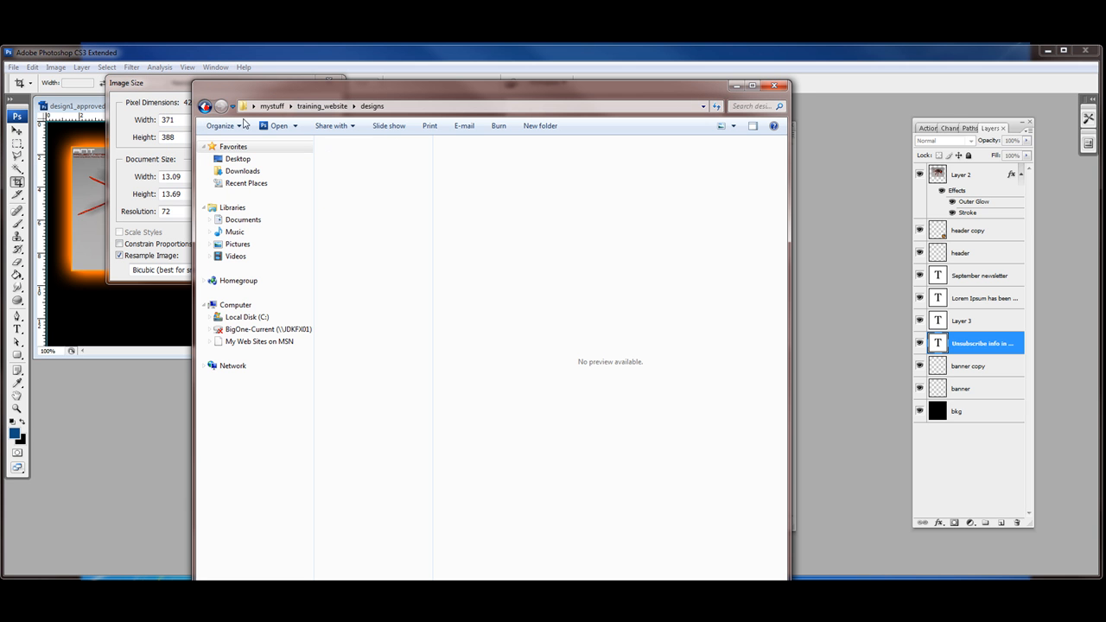
double_click(345, 172)
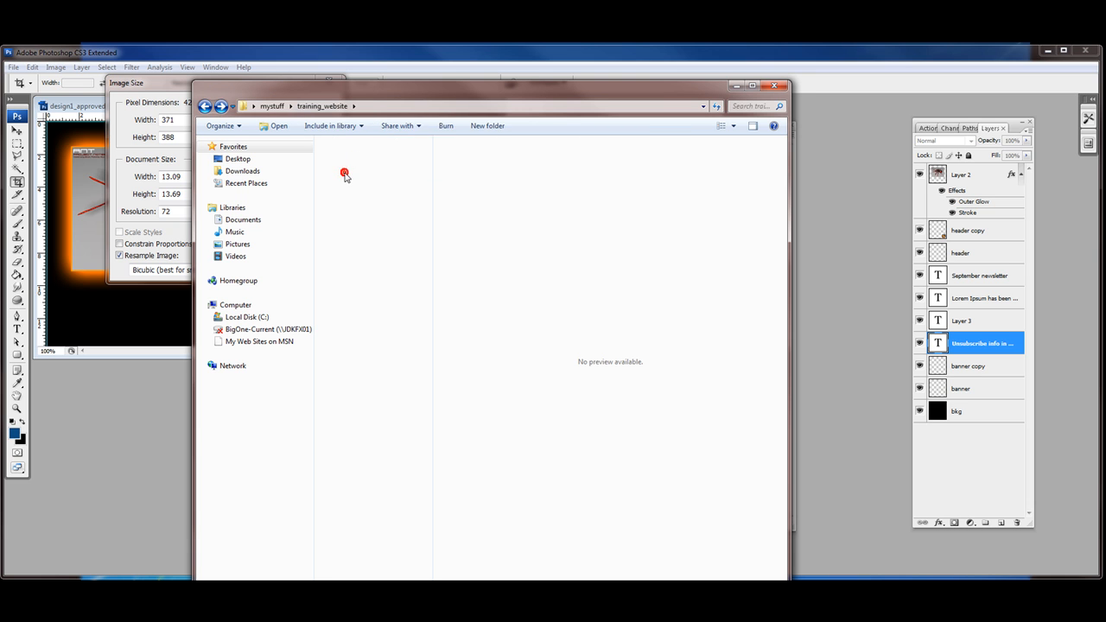
double_click(345, 161)
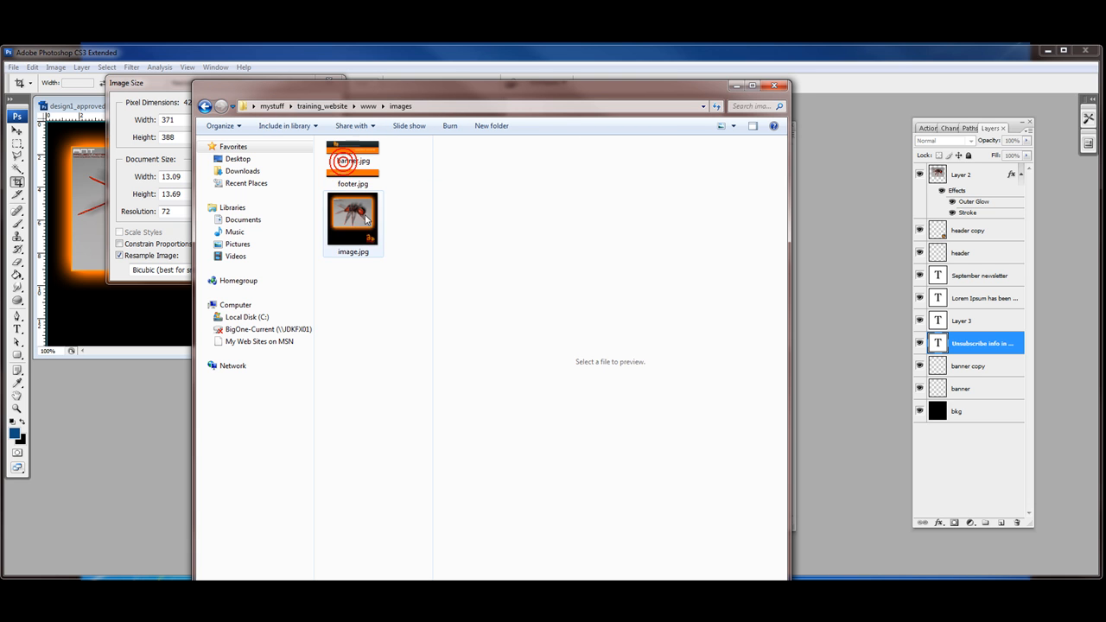
click(353, 221)
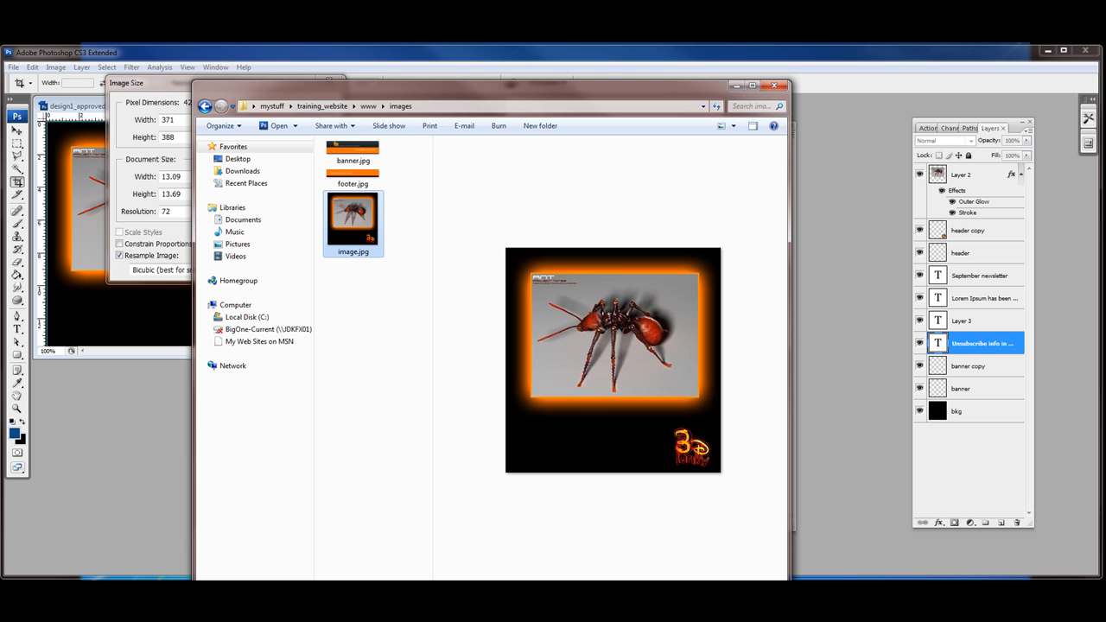
Step: Accept the image size, then hide every layer except Layer 2, including bkg
click(80, 107)
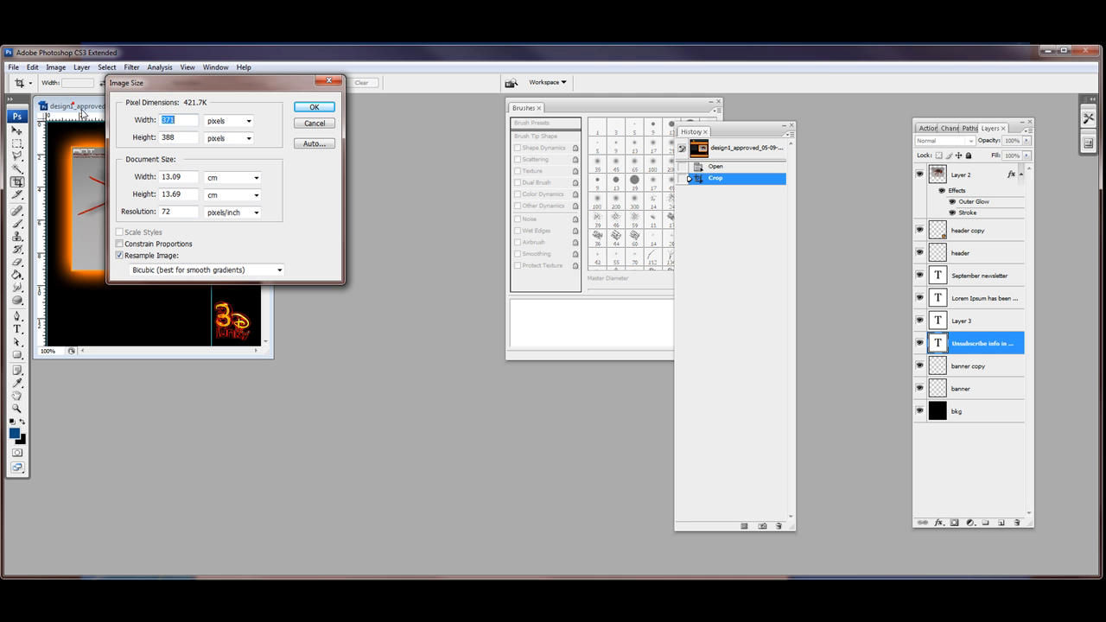
click(309, 106)
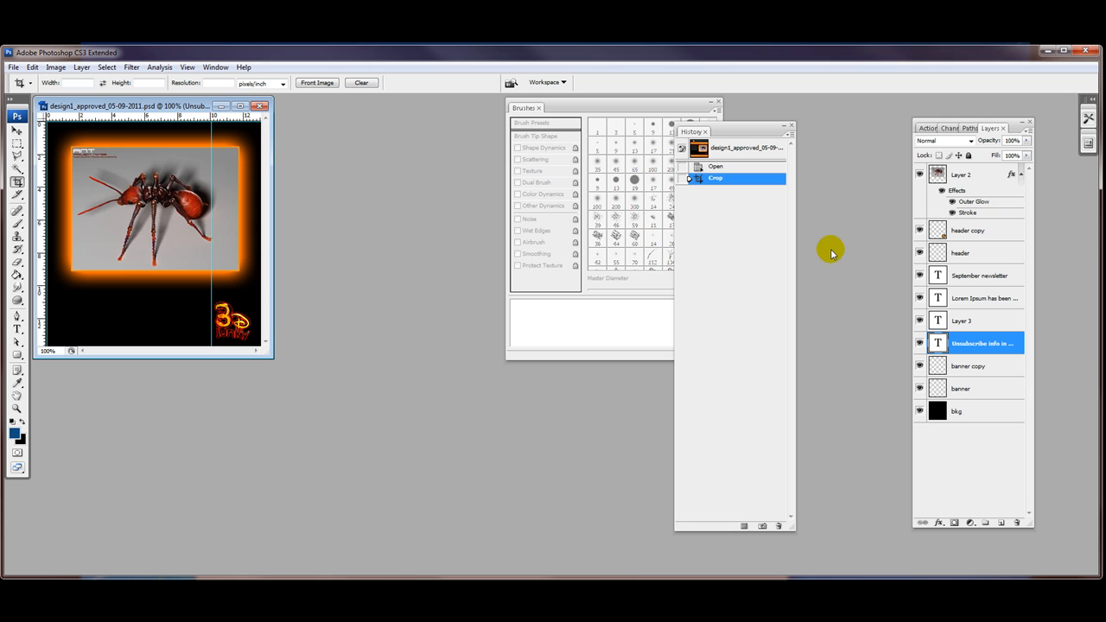
click(919, 231)
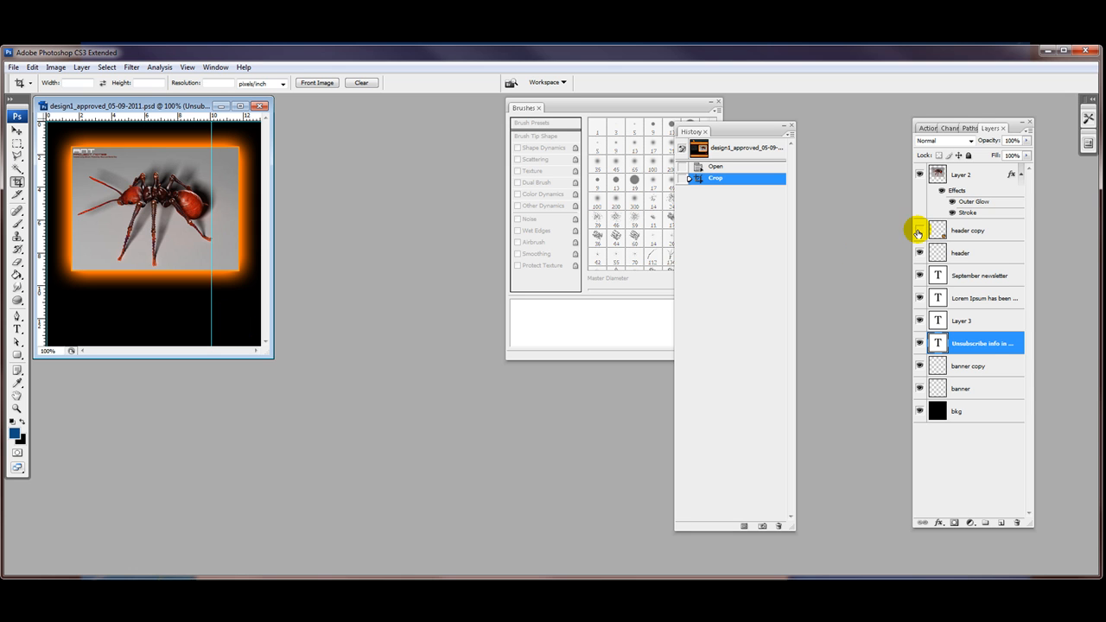
click(918, 231)
click(919, 232)
click(919, 232)
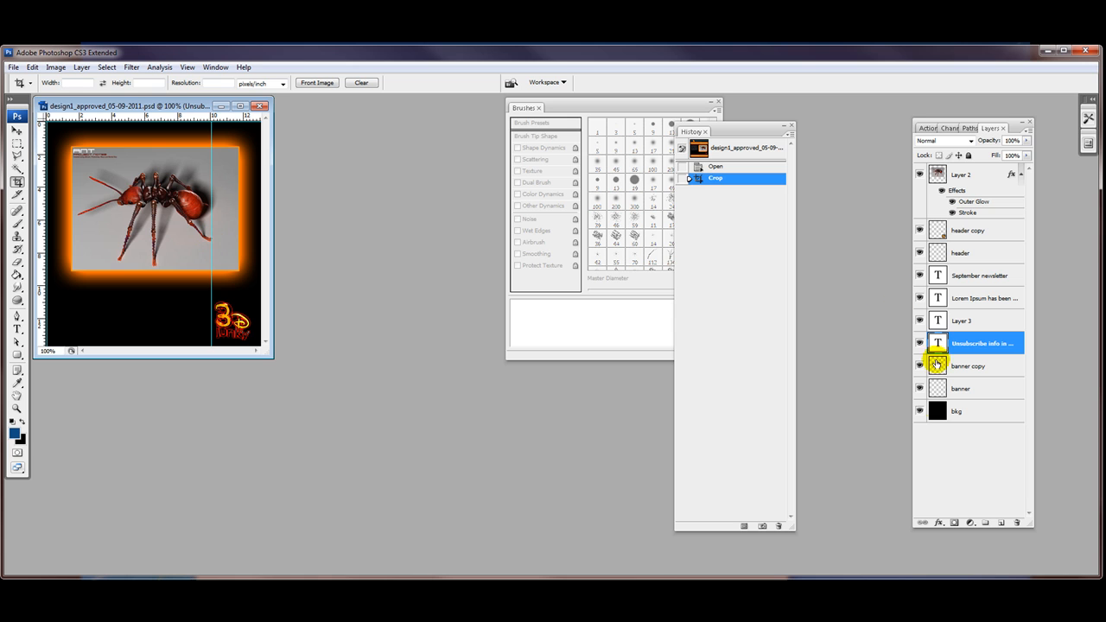
drag(920, 388, 920, 253)
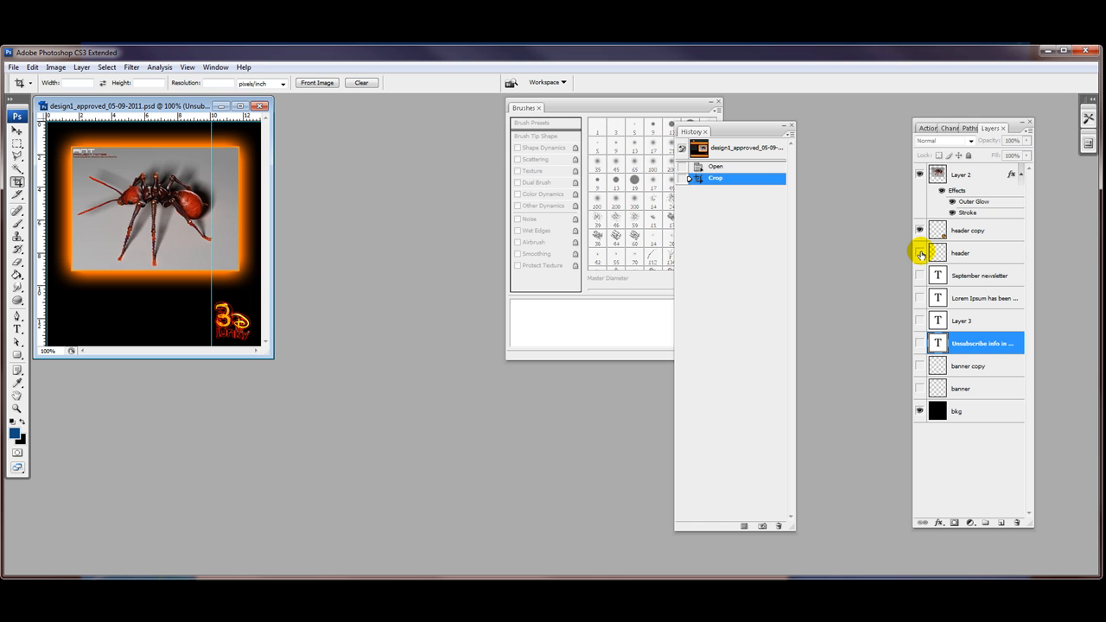
click(919, 412)
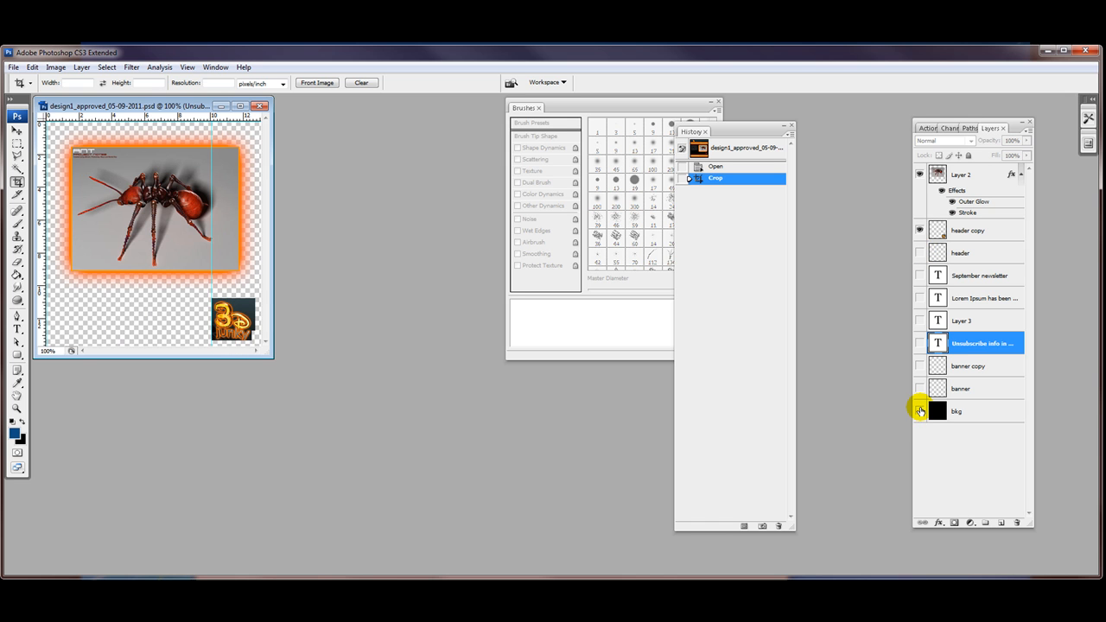
click(919, 230)
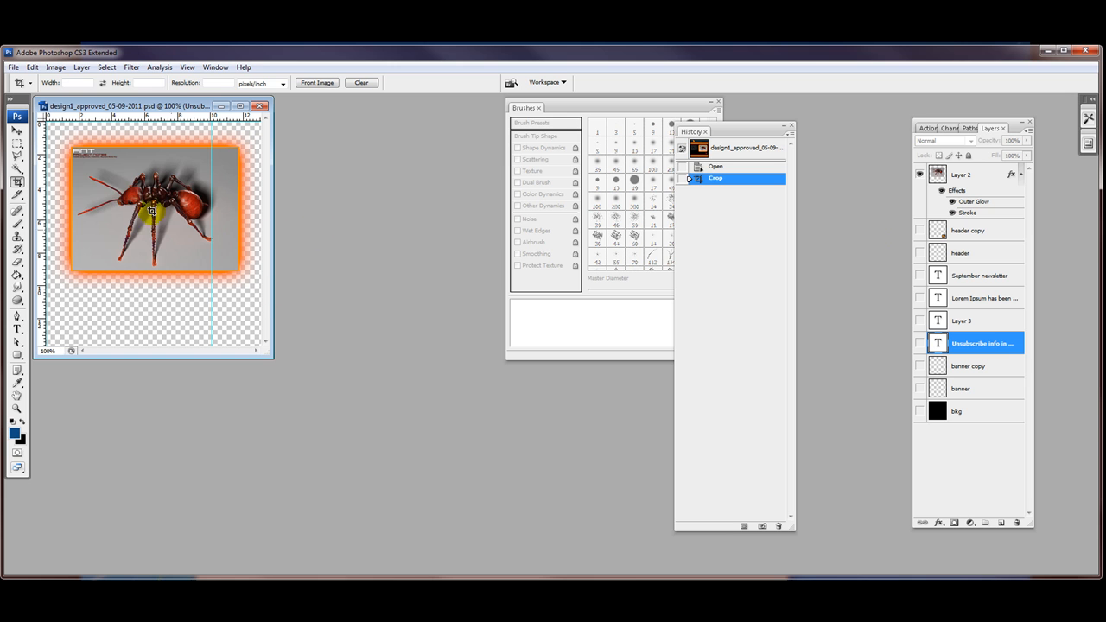
Step: Crop the canvas tightly around the glowing ant image
drag(44, 117, 273, 292)
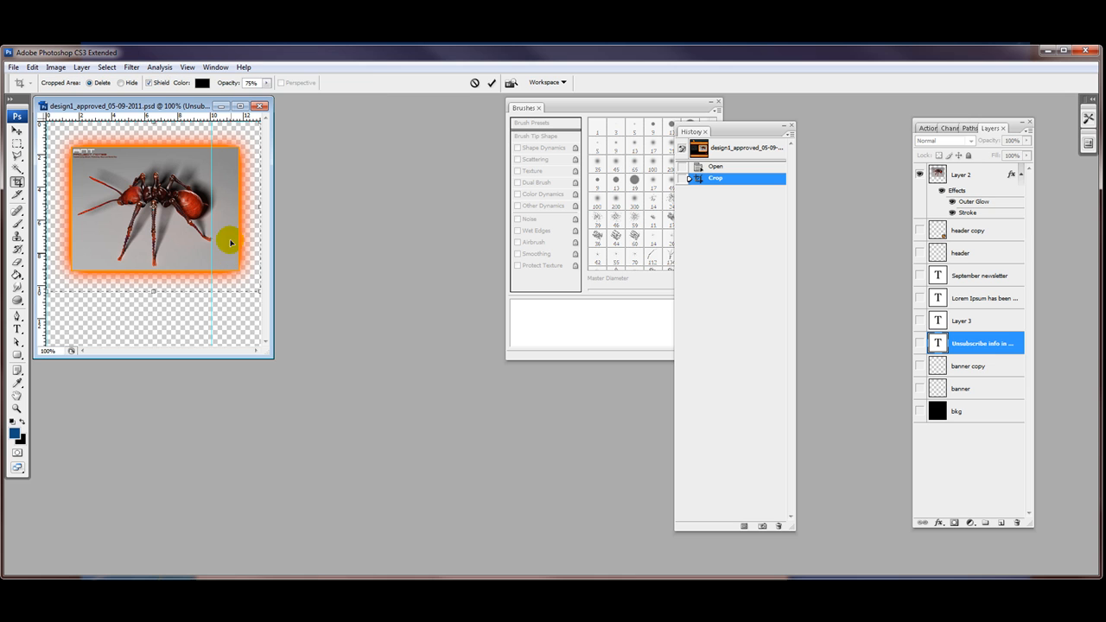
drag(156, 292, 155, 300)
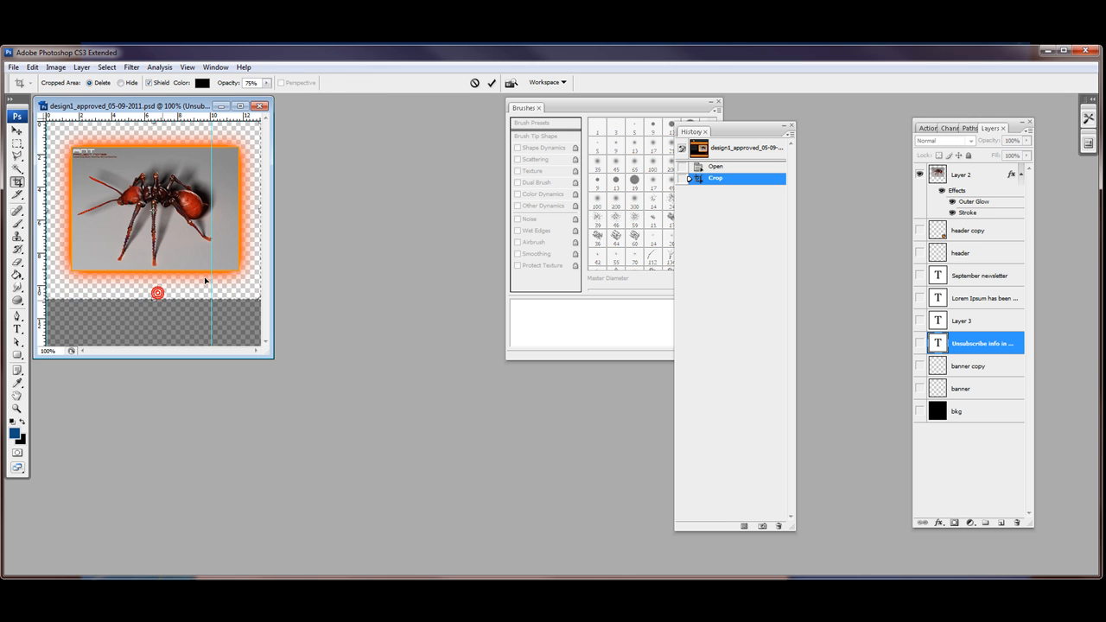
key(Return)
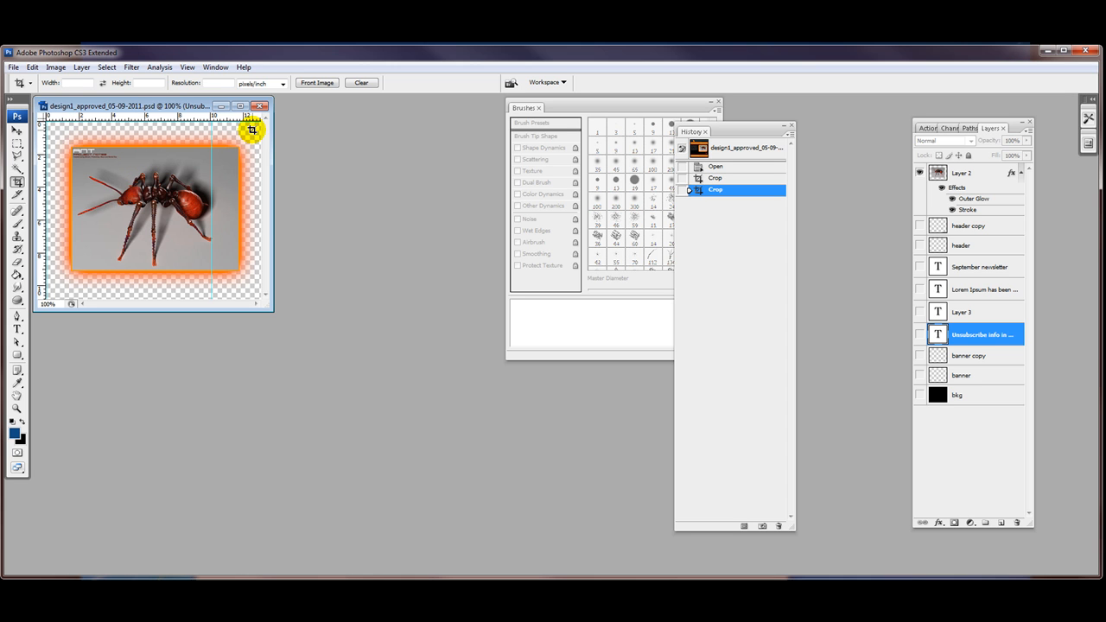
click(920, 395)
click(920, 396)
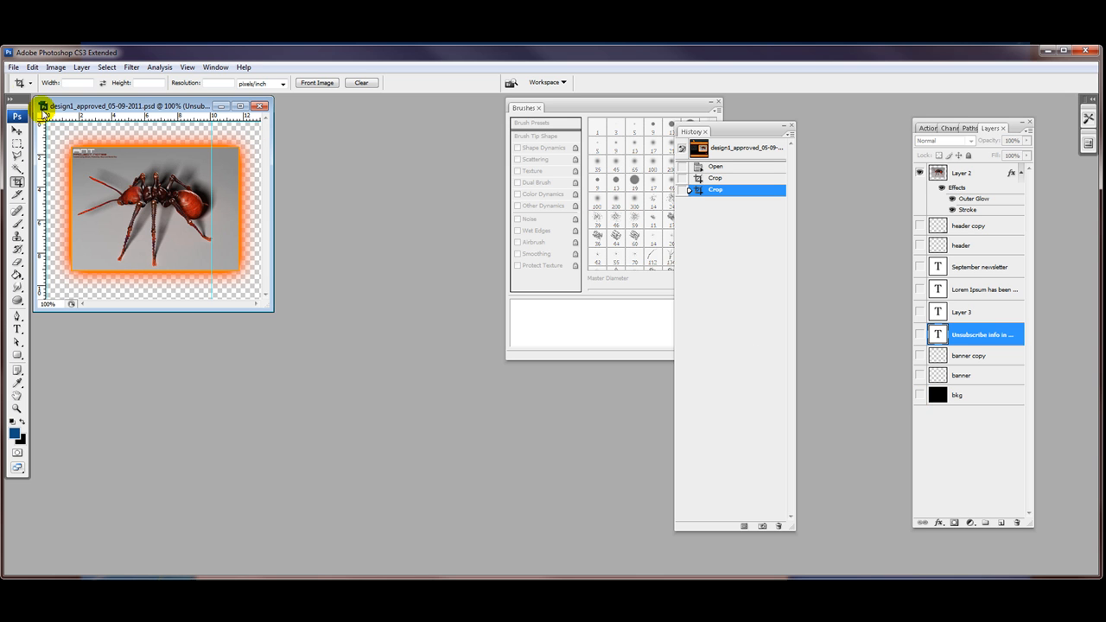
Step: Export through Save for Web & Devices using the PNG-24 format
click(13, 67)
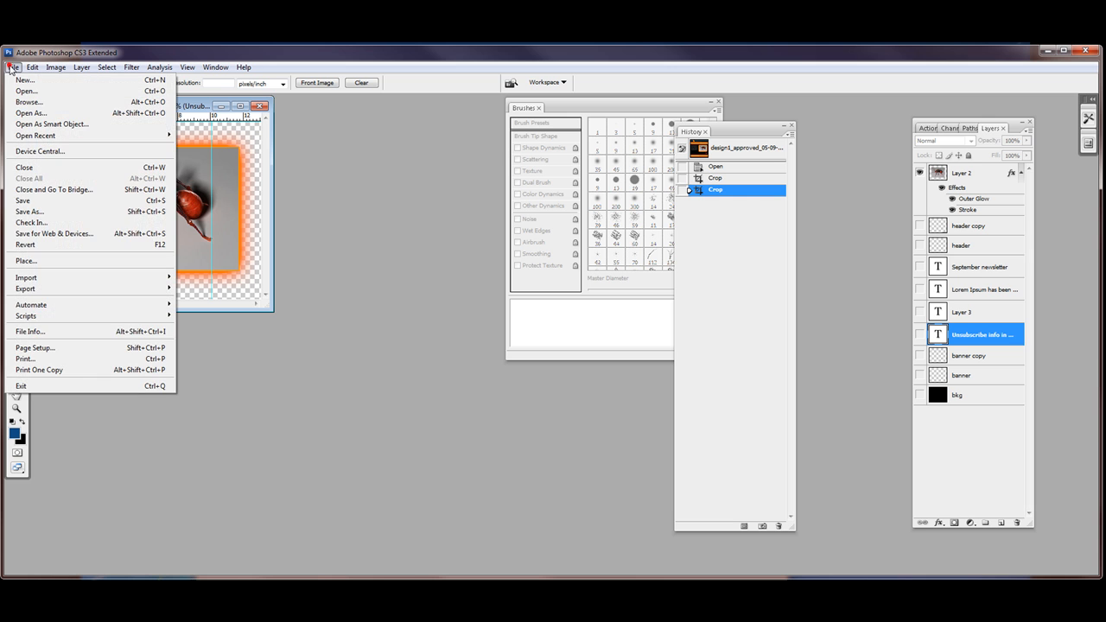
click(55, 233)
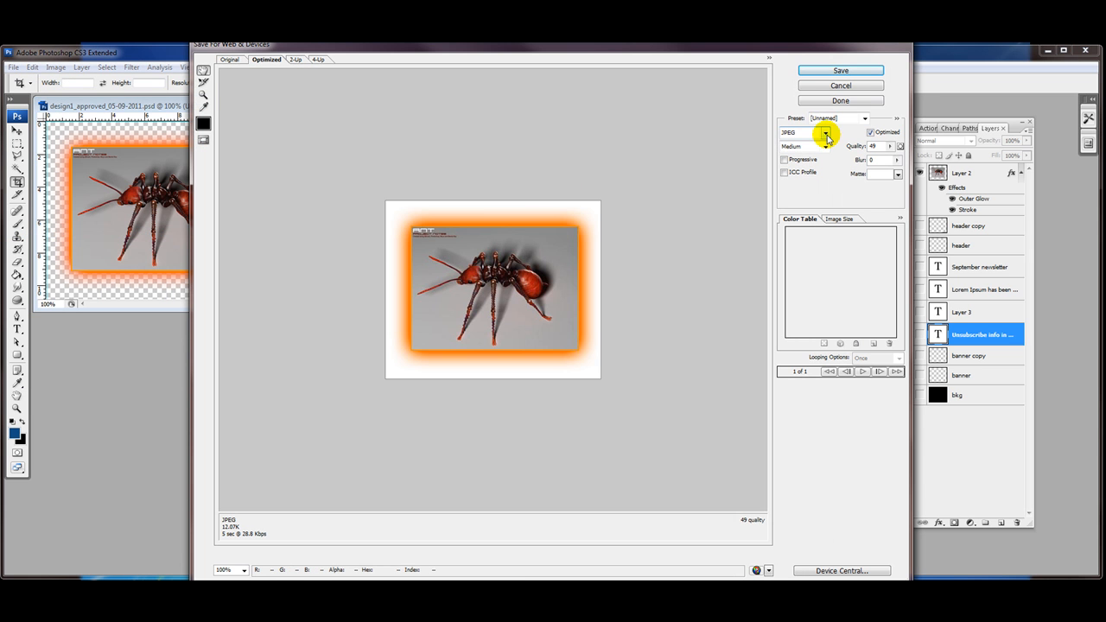
click(825, 133)
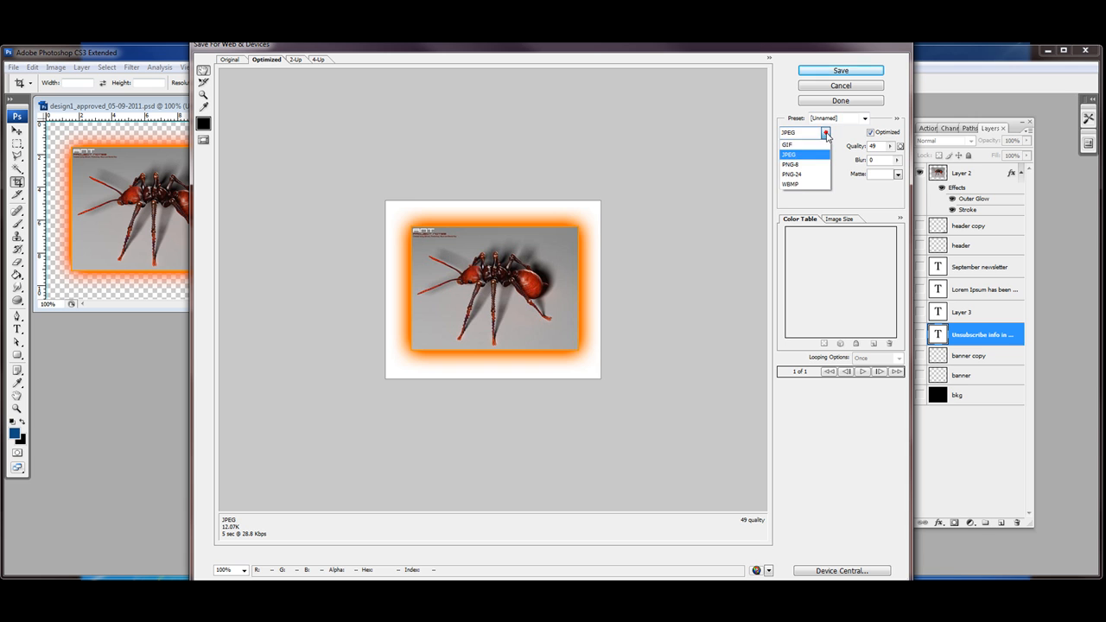
click(791, 174)
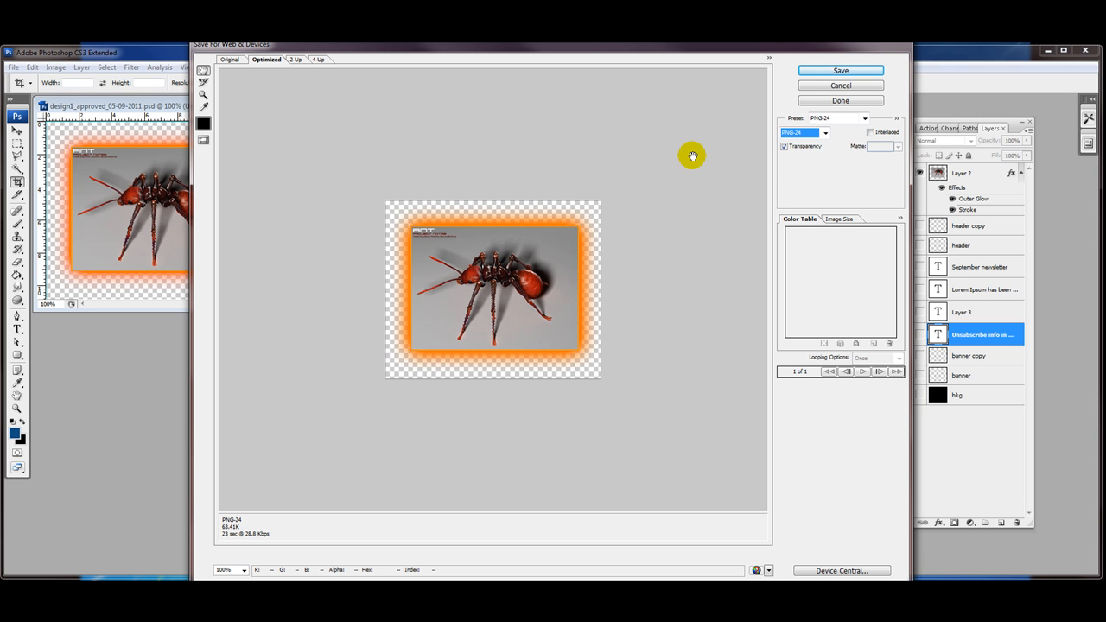
click(829, 72)
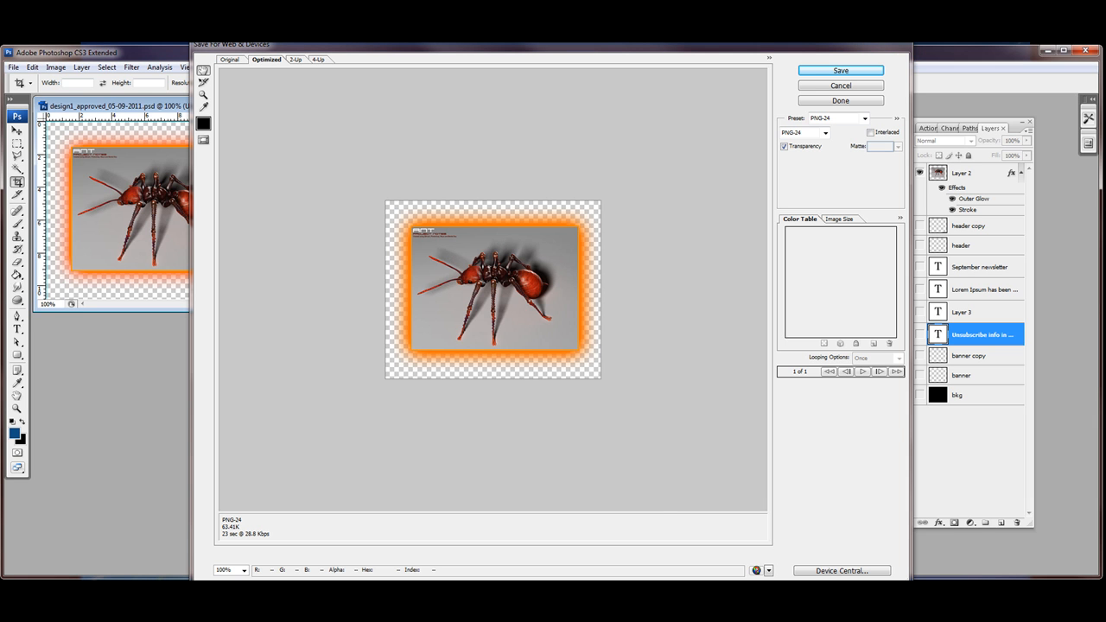
Step: Save the export as image_ant.png in the training_website folder
key(Return)
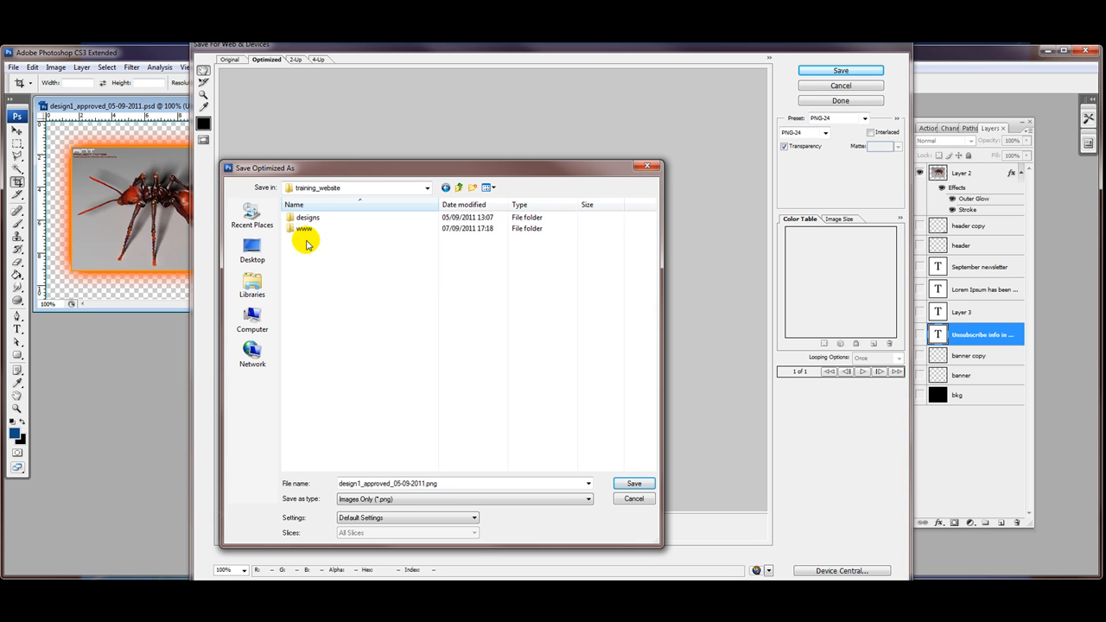
double_click(404, 482)
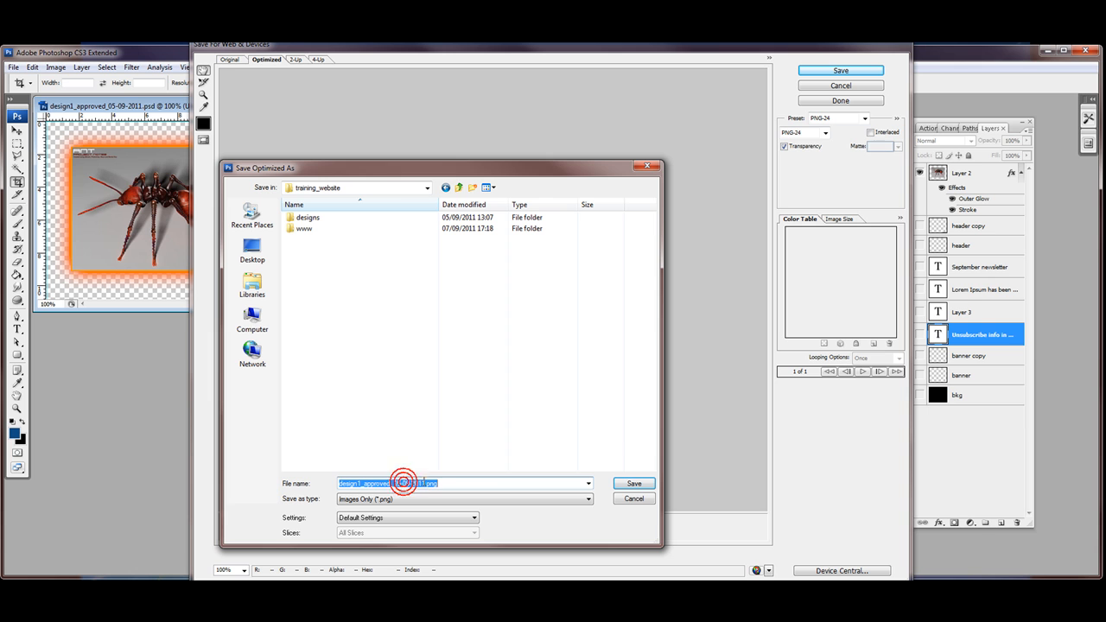
drag(424, 481, 292, 481)
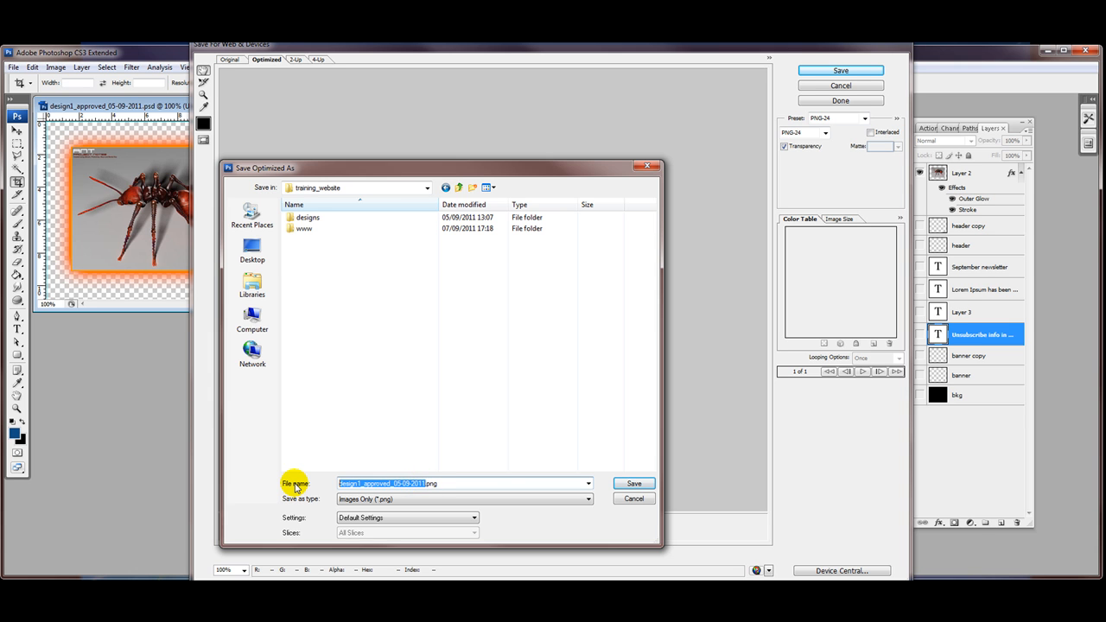
text(image_ant)
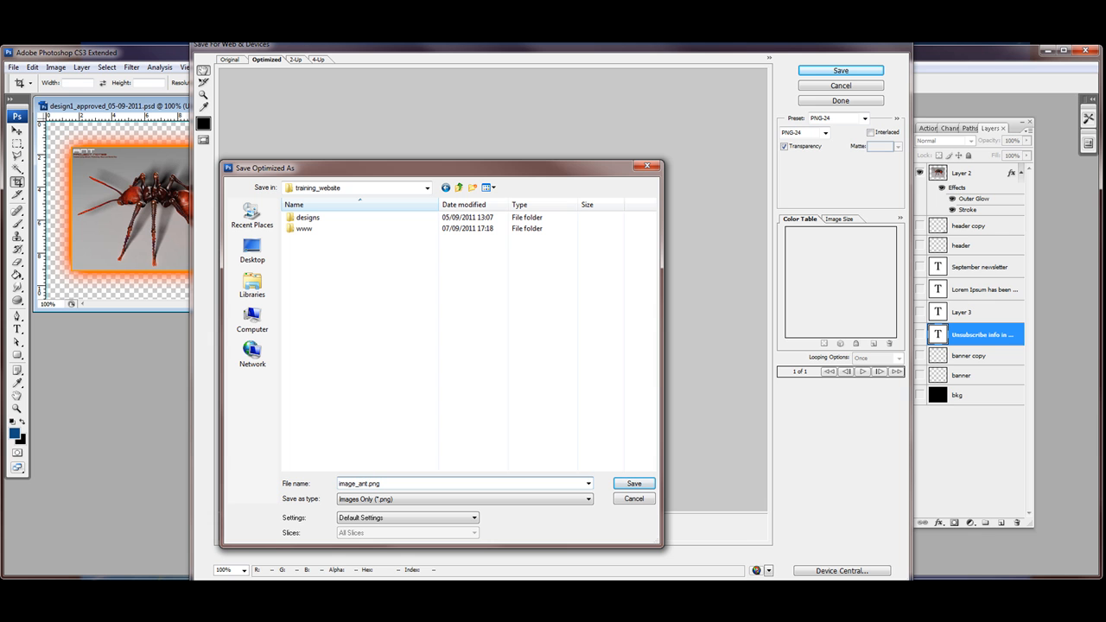
click(633, 484)
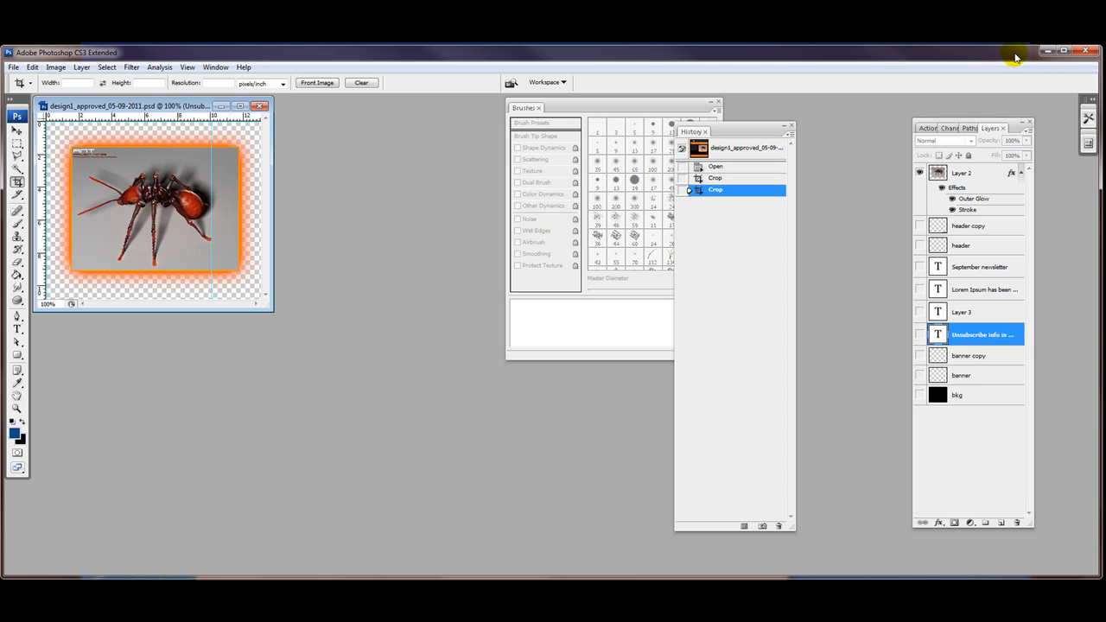
Step: Close Photoshop, discarding the changes to the design
click(1086, 52)
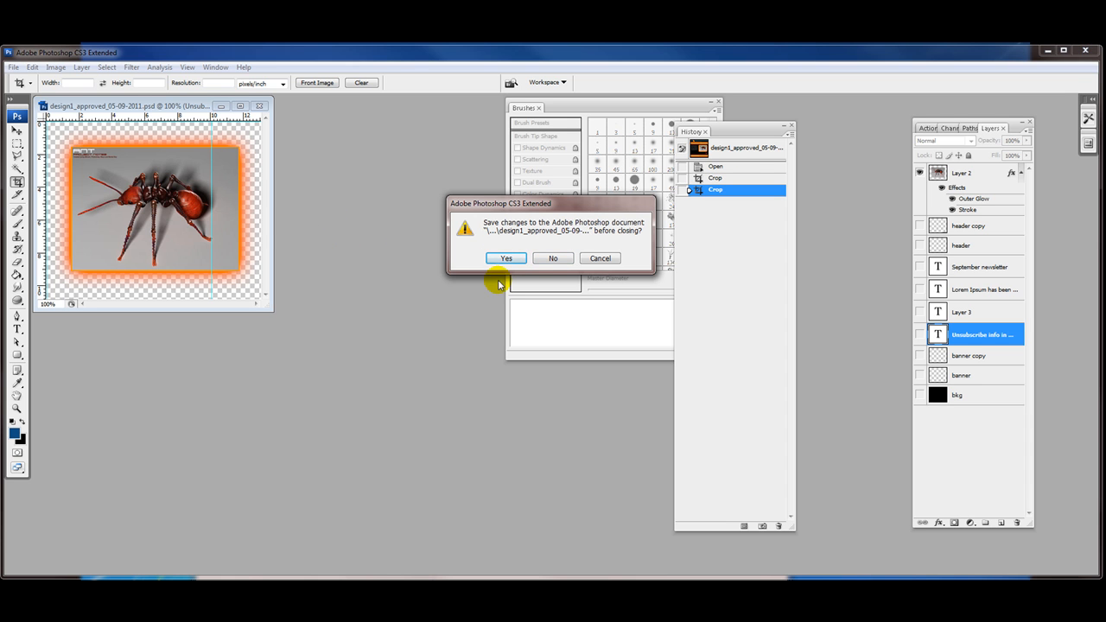
click(560, 257)
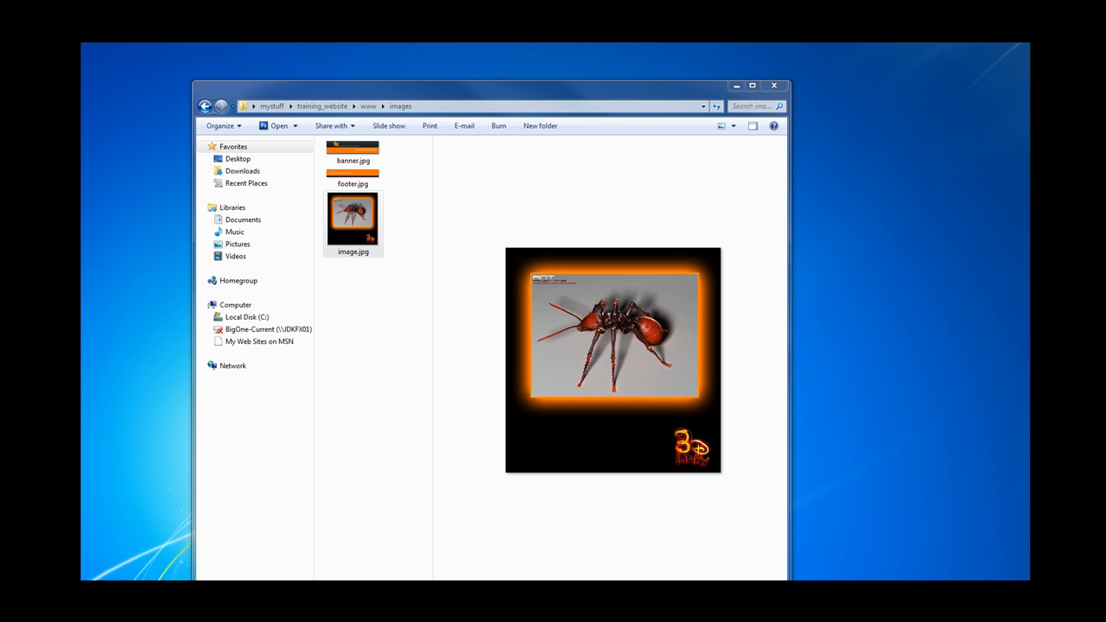
Step: Go back to the training_website folder and preview image_ant.png
click(205, 106)
click(204, 107)
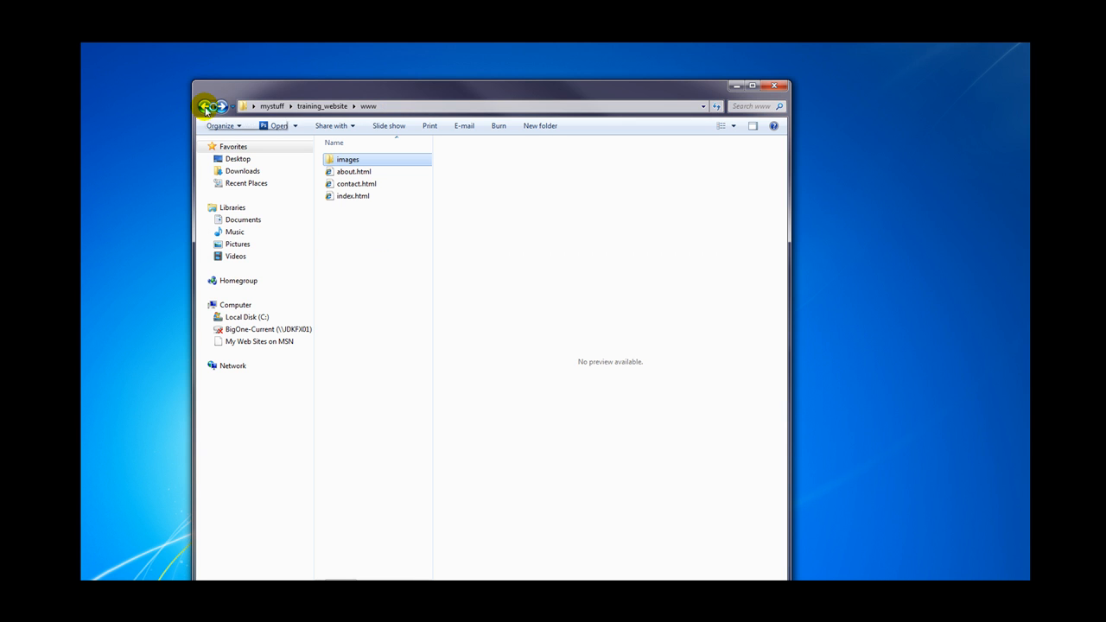
click(204, 106)
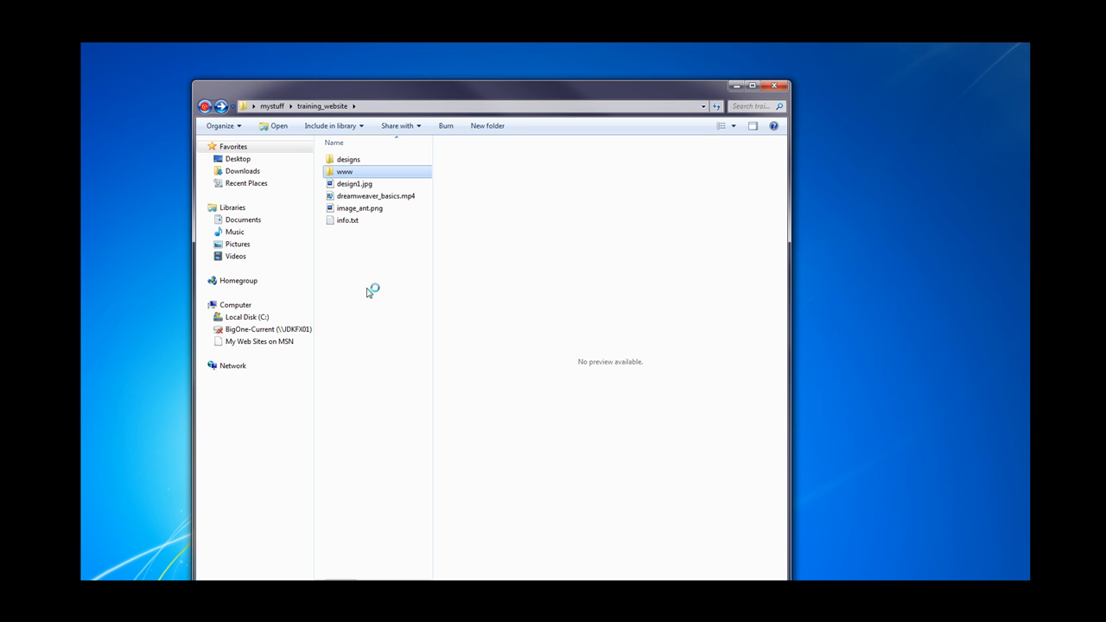
click(360, 209)
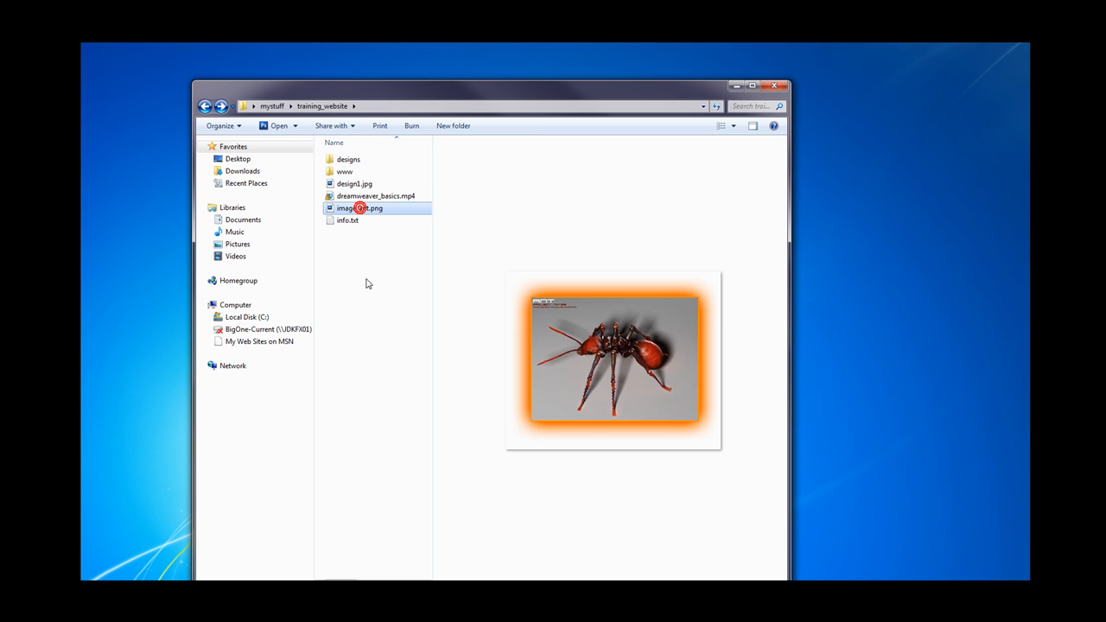
click(347, 257)
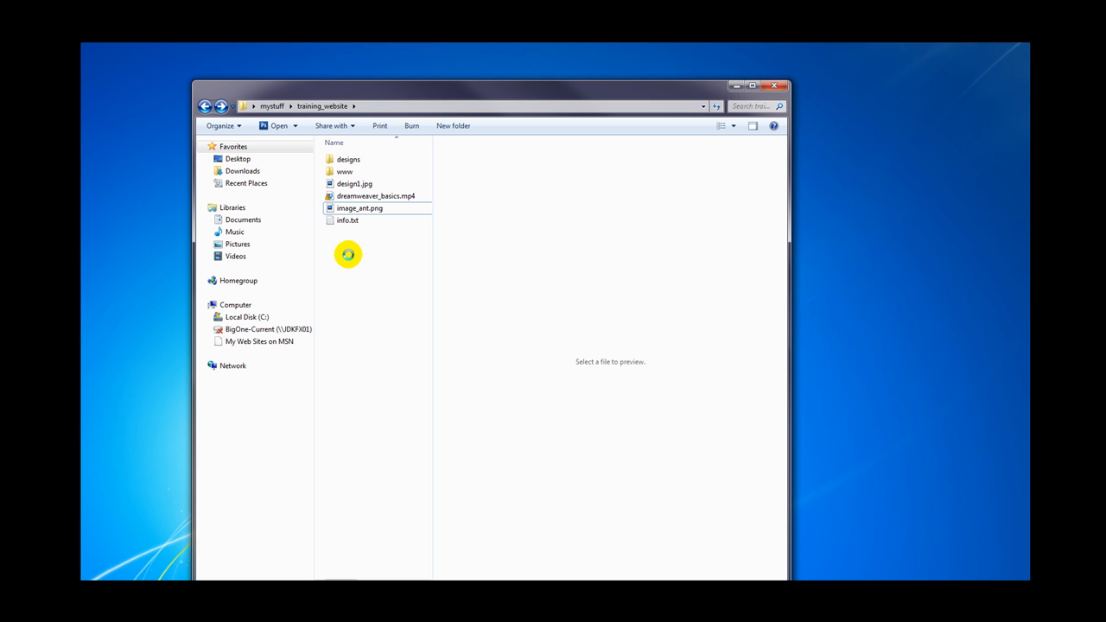
Step: Create a new folder named flash inside training_website
right_click(347, 254)
mouse_move(387, 383)
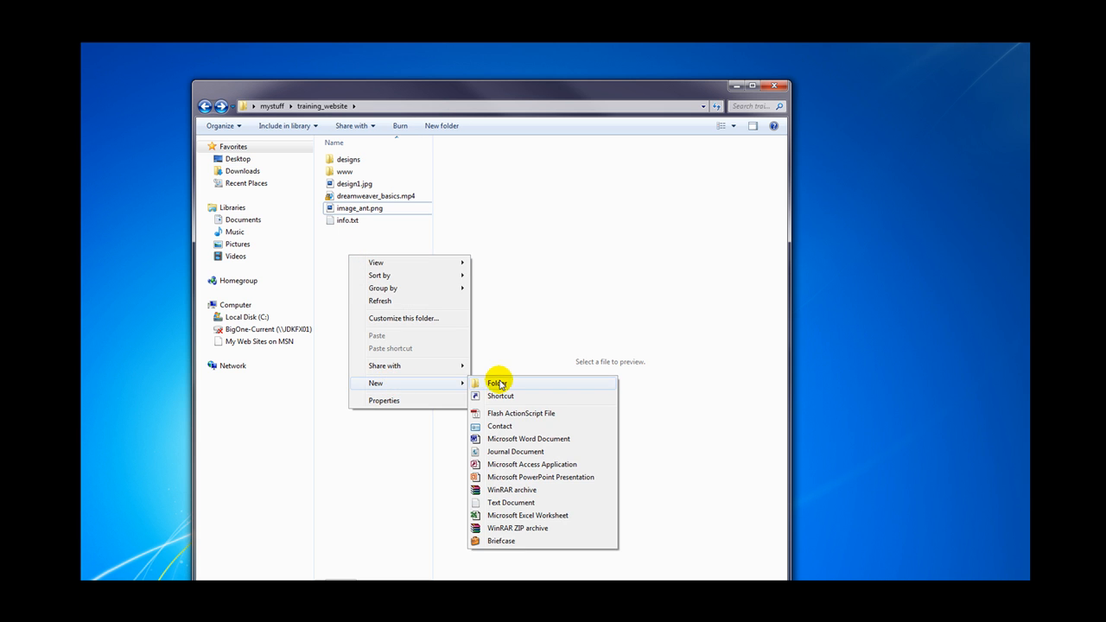
click(498, 384)
text(flas)
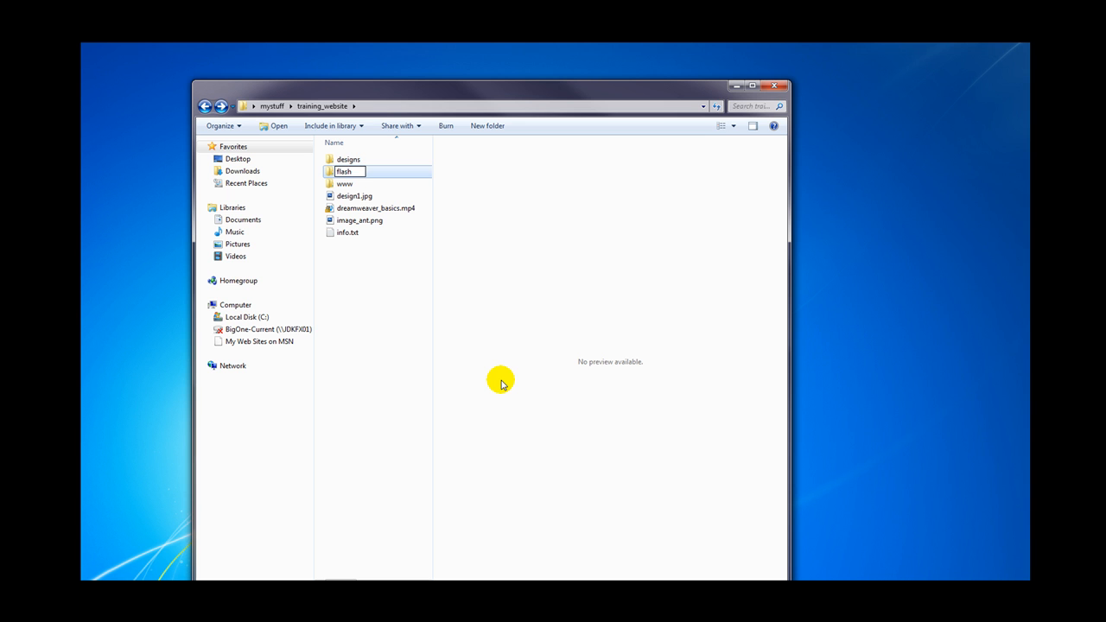
text(h)
key(Return)
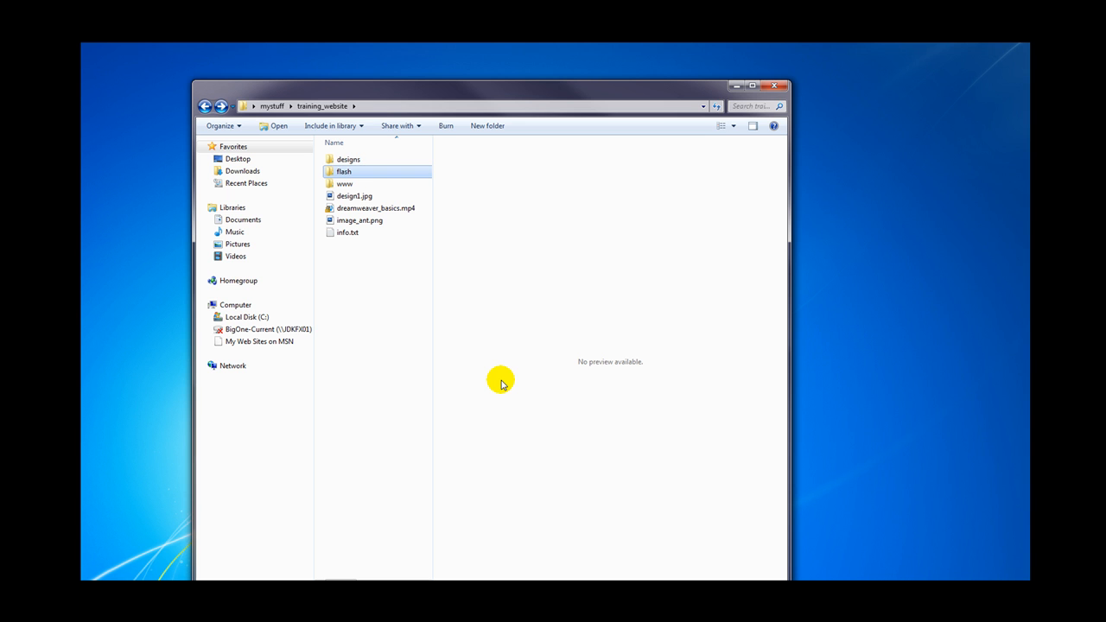
Step: Move image_ant.png into the flash folder
click(350, 223)
drag(332, 224, 342, 172)
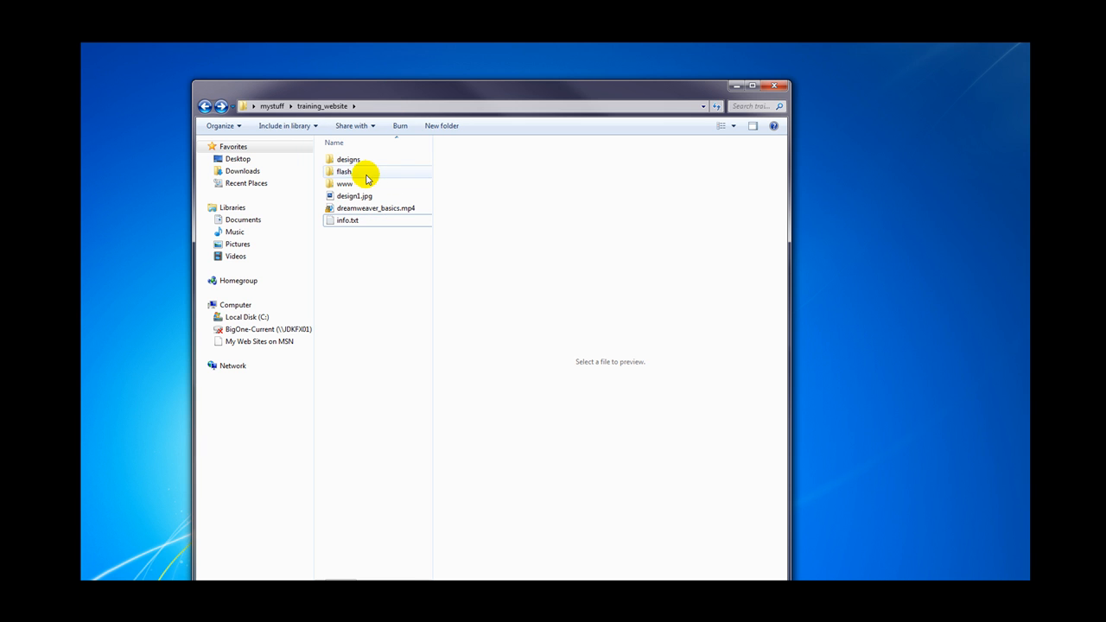
mouse_move(377, 171)
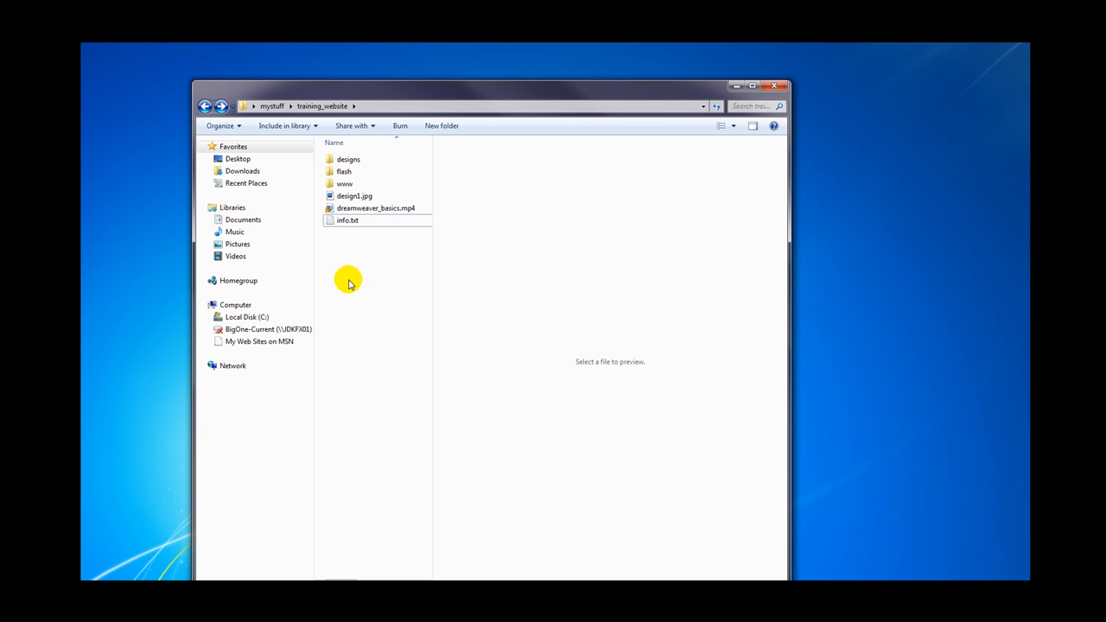
mouse_move(346, 187)
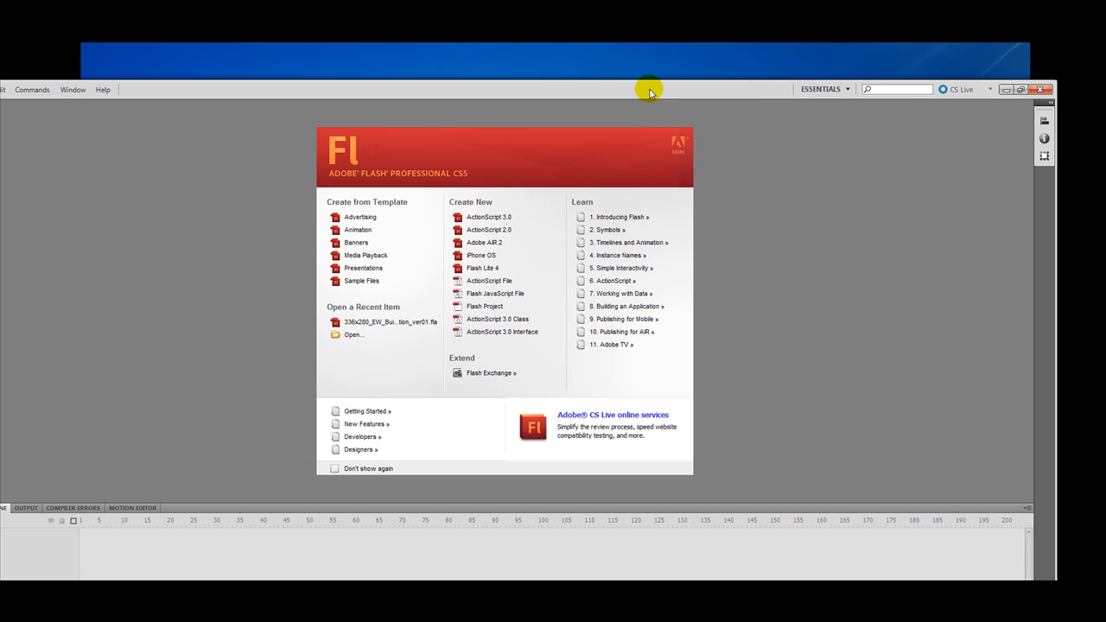
Step: Enlarge the Flash window and create a new ActionScript 2.0 document from the welcome screen
drag(1041, 210, 797, 92)
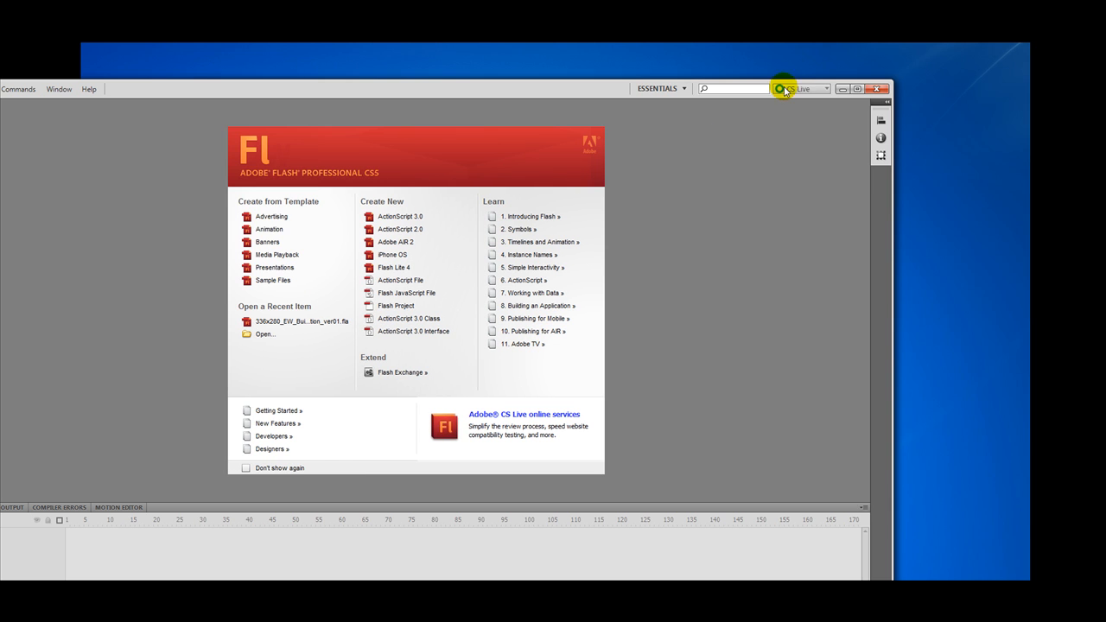
drag(578, 89, 656, 56)
drag(964, 179, 1094, 170)
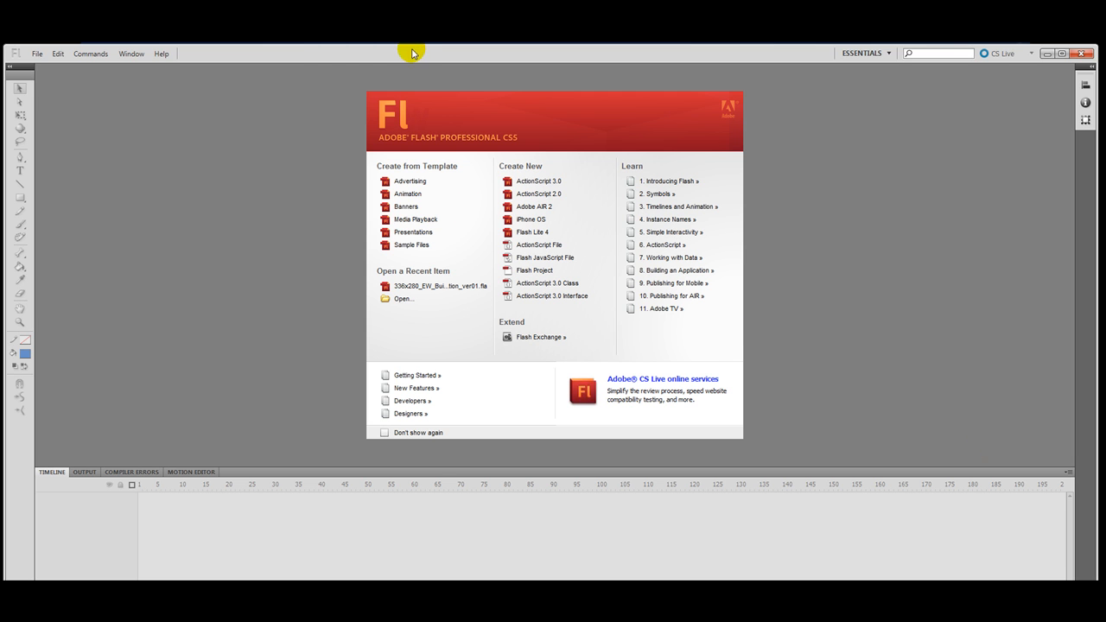
drag(411, 53, 414, 20)
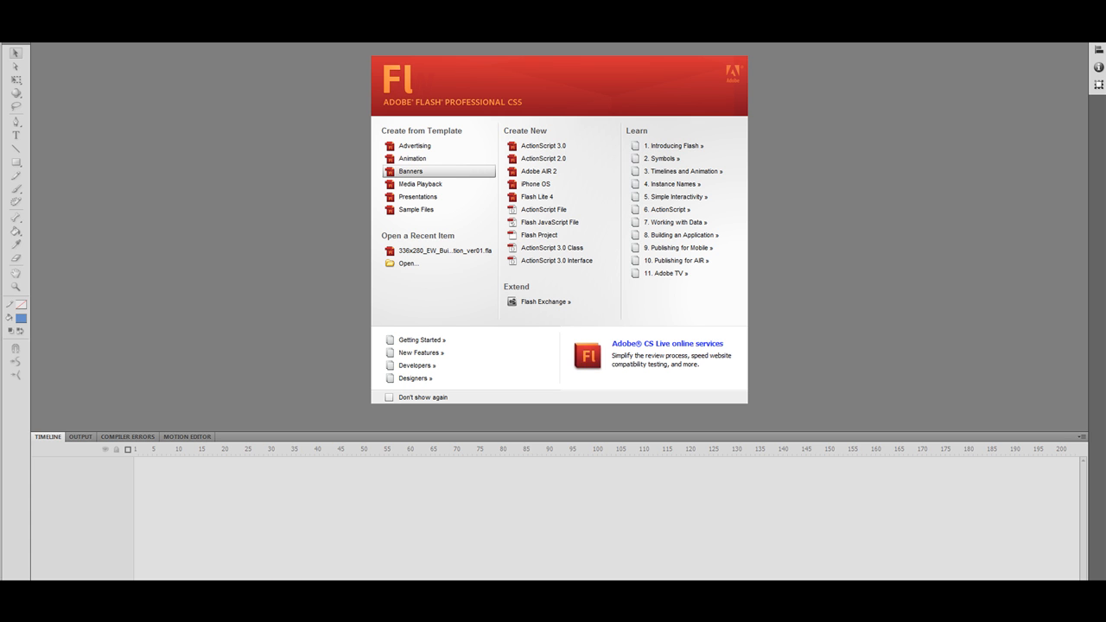
drag(346, 24, 364, 59)
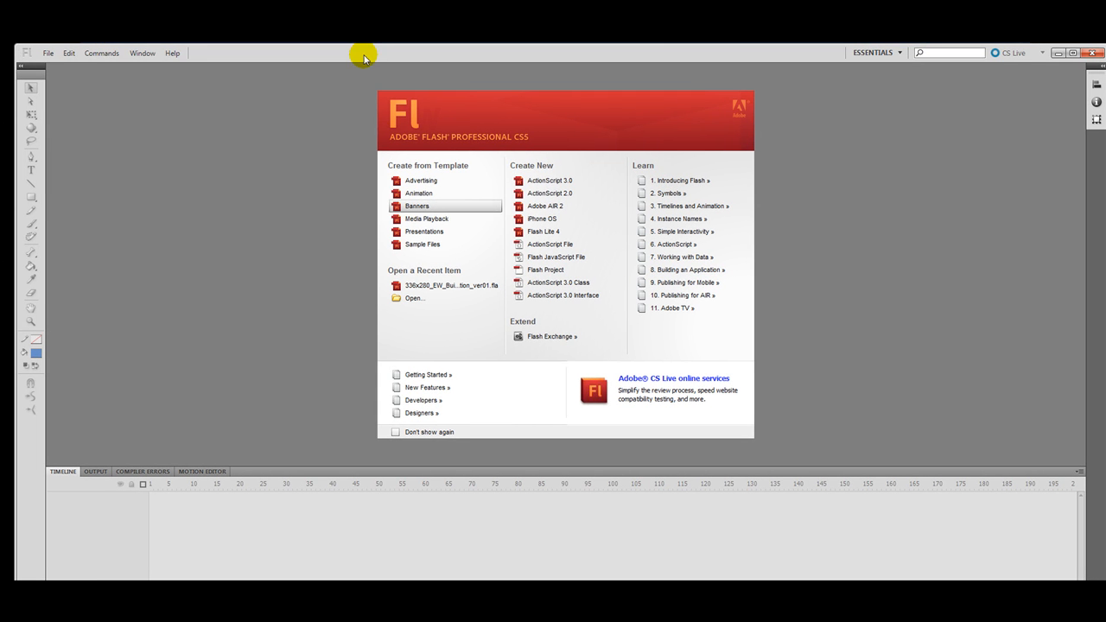
click(534, 193)
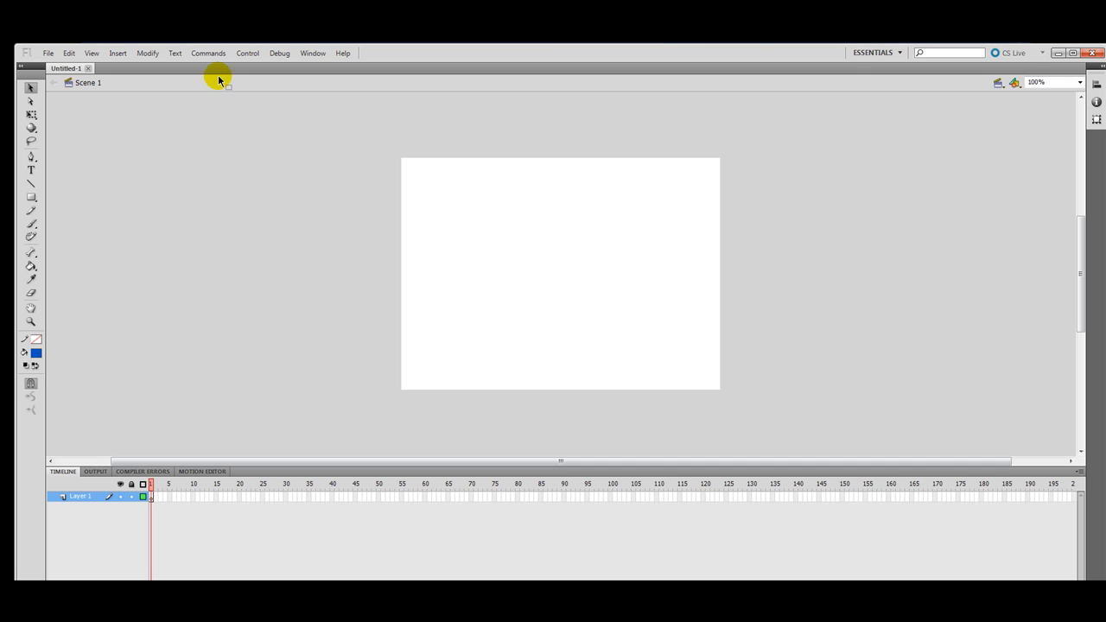
Step: Shift the Untitled-1 Flash window left to expose the desktop
drag(626, 54, 460, 16)
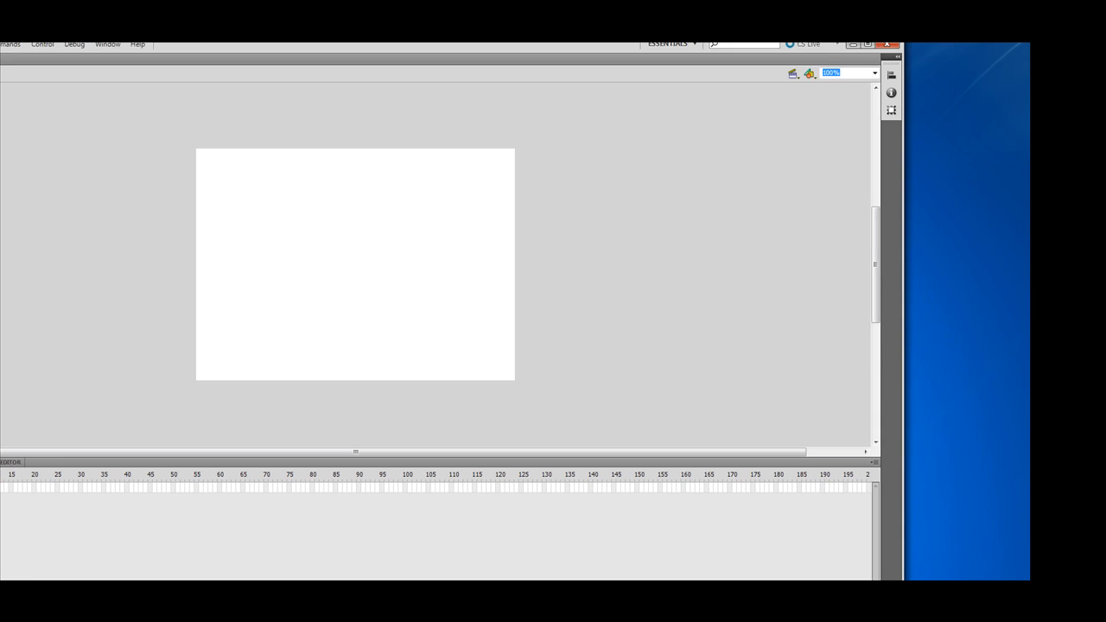
Step: Rearrange the Flash window beside Explorer, then widen it back across the screen
drag(889, 235, 128, 224)
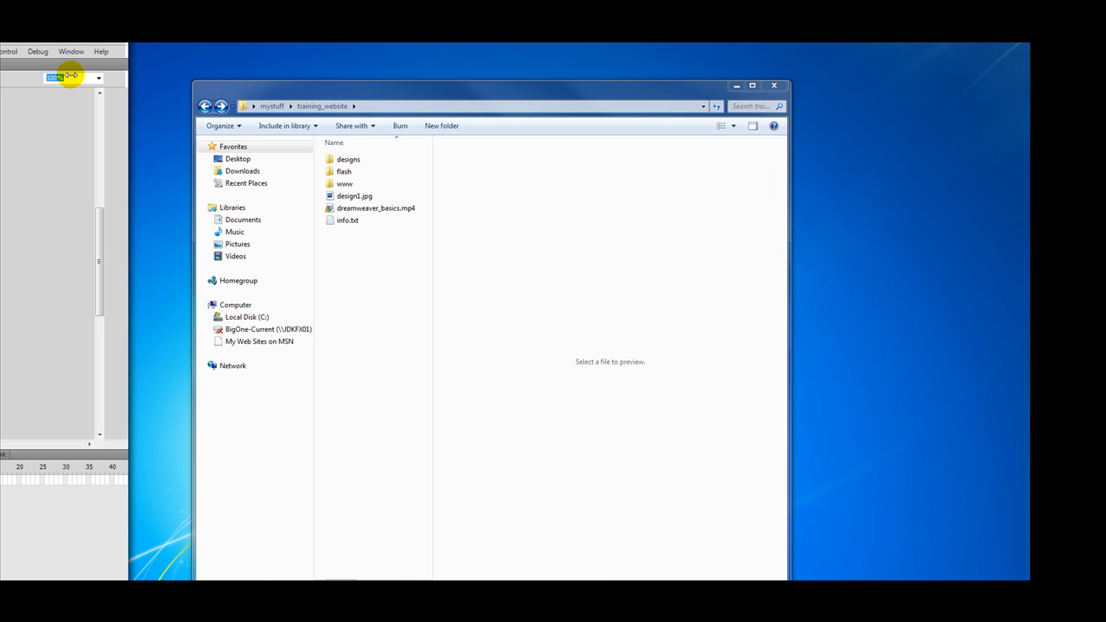
drag(52, 36, 363, 13)
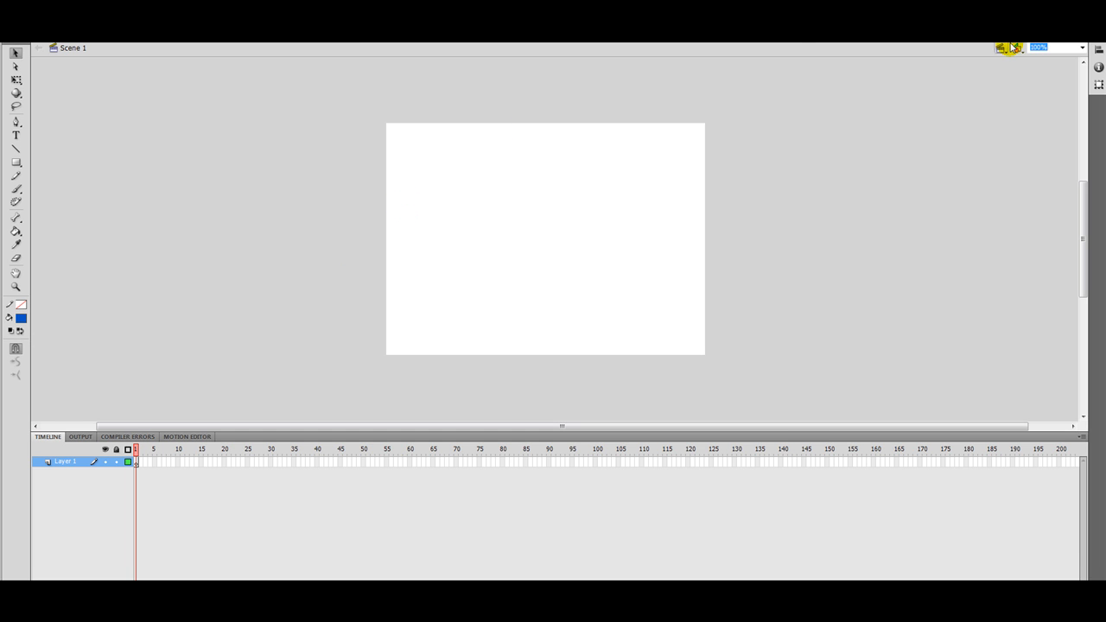
drag(1004, 16, 677, 12)
double_click(677, 13)
drag(1085, 37, 836, 20)
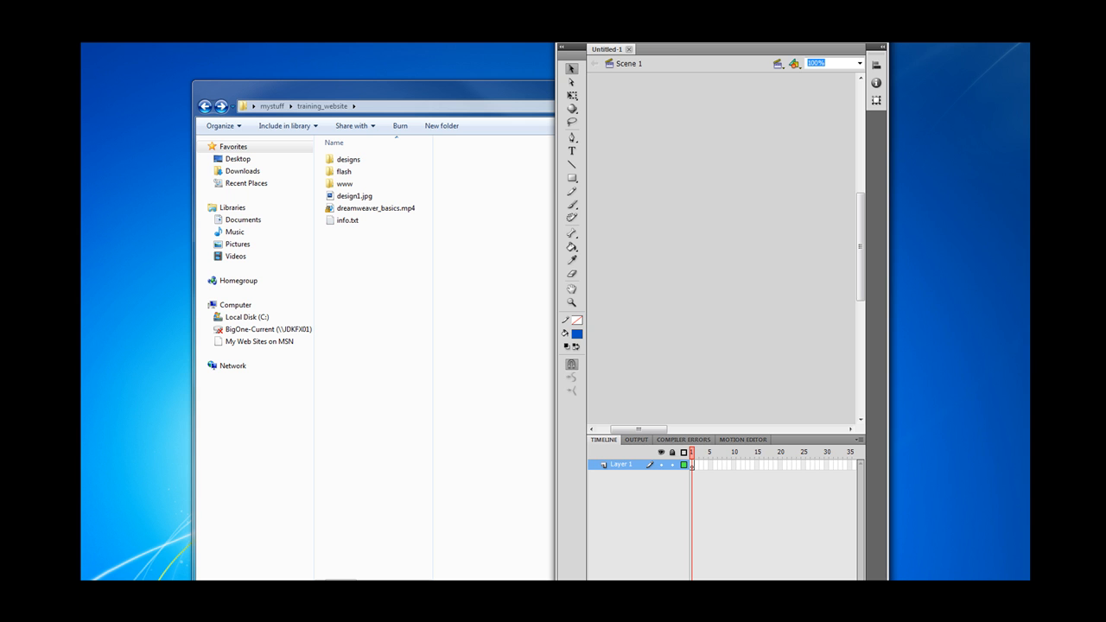
drag(836, 19, 835, 17)
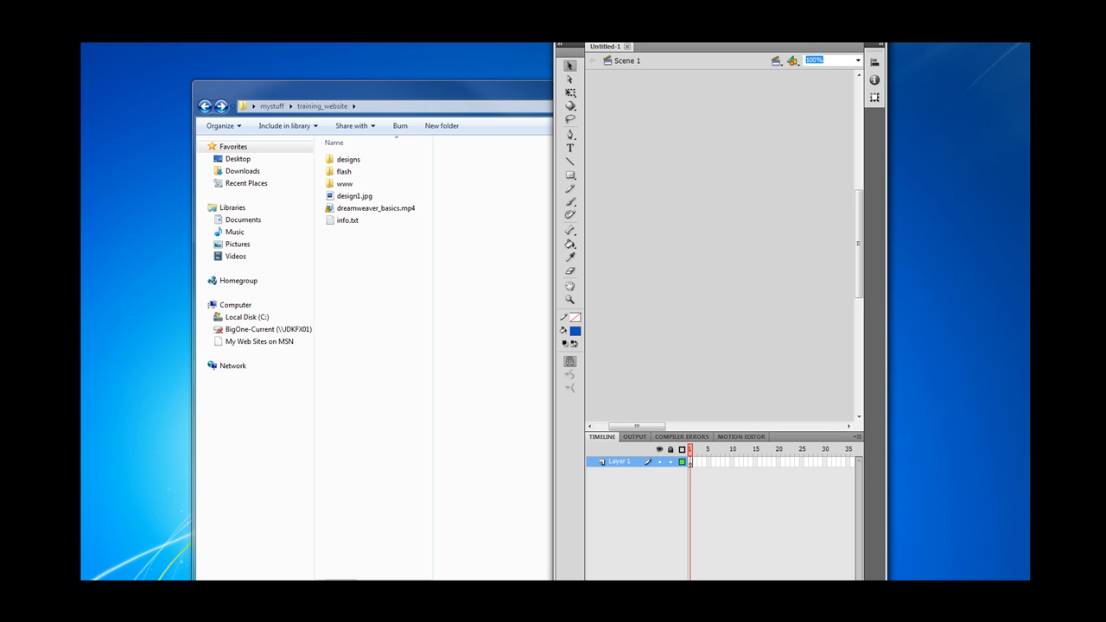
drag(881, 577, 871, 526)
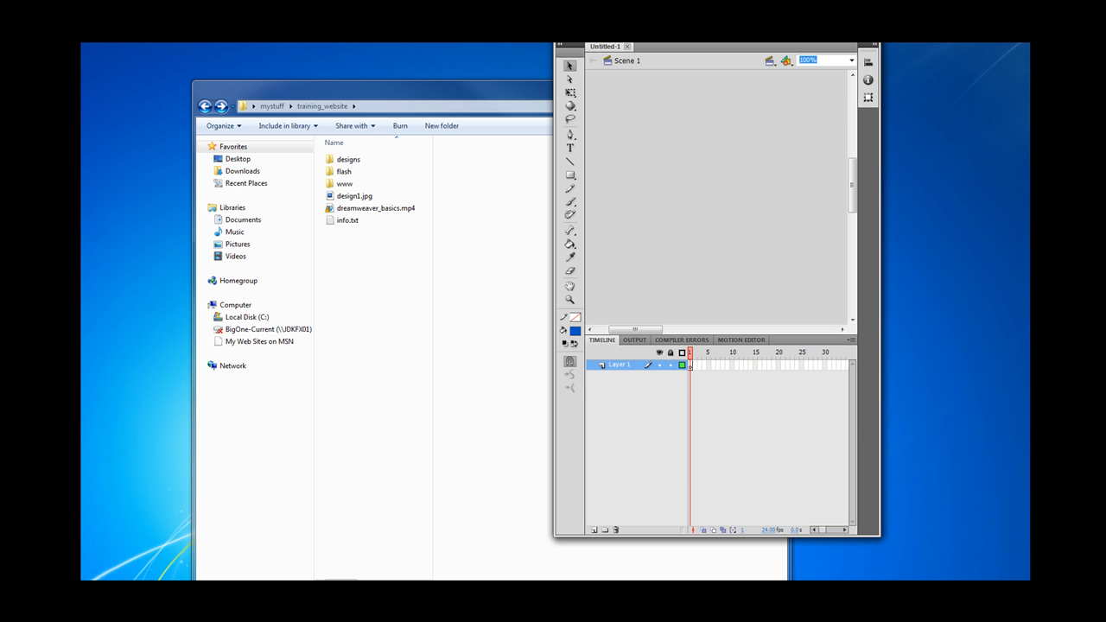
drag(590, 21, 39, 56)
drag(327, 207, 1081, 205)
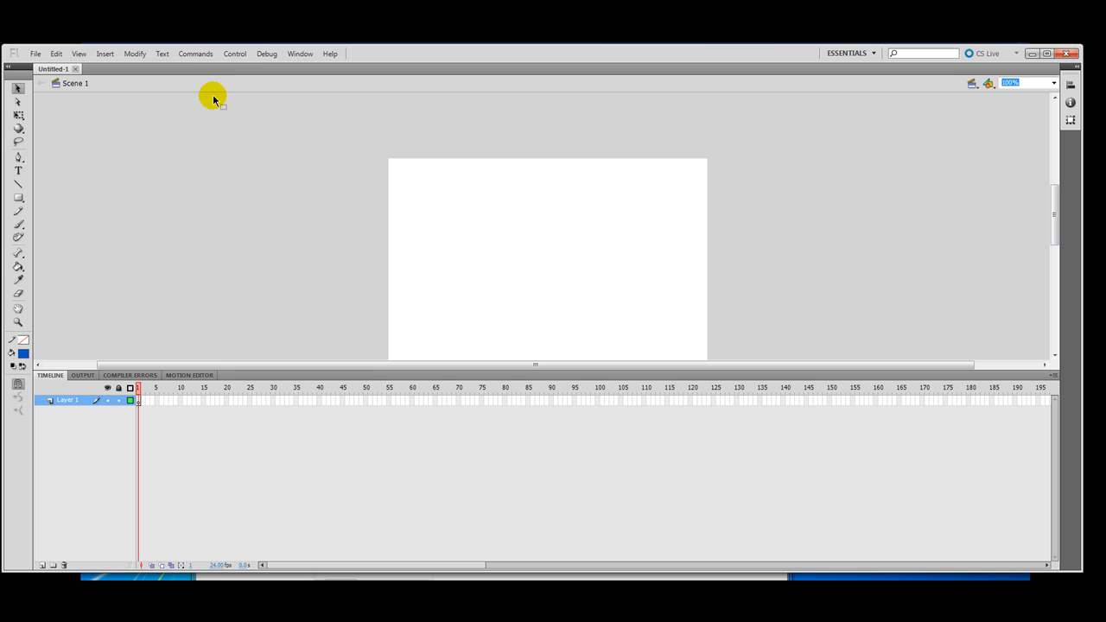
Step: Show the document Properties panel and its stage size settings
click(134, 55)
click(134, 55)
click(79, 53)
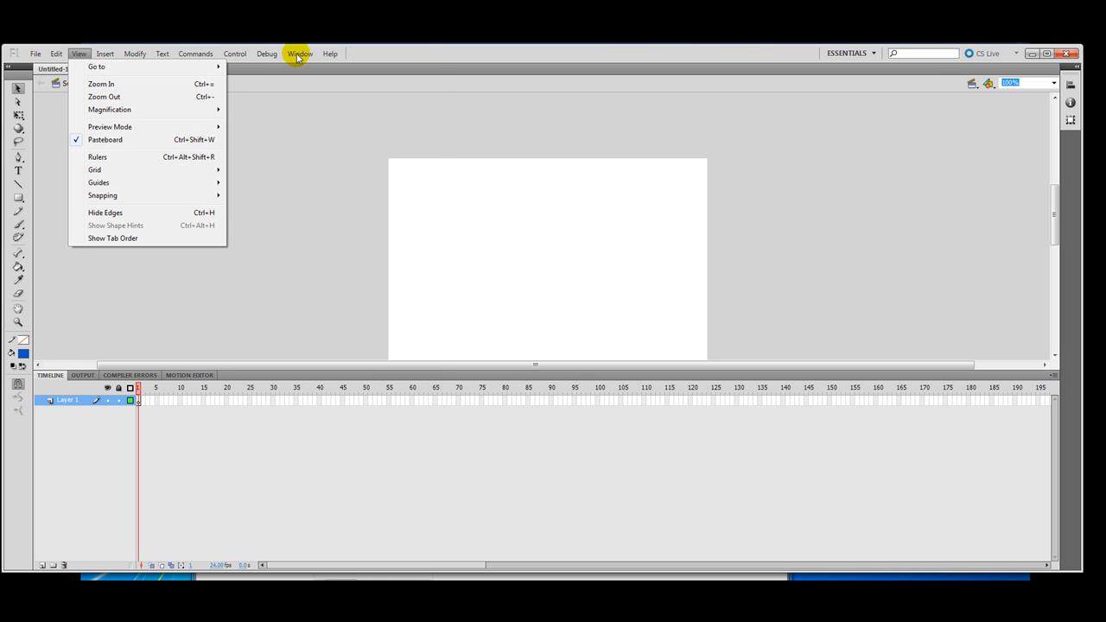
mouse_move(298, 56)
click(323, 137)
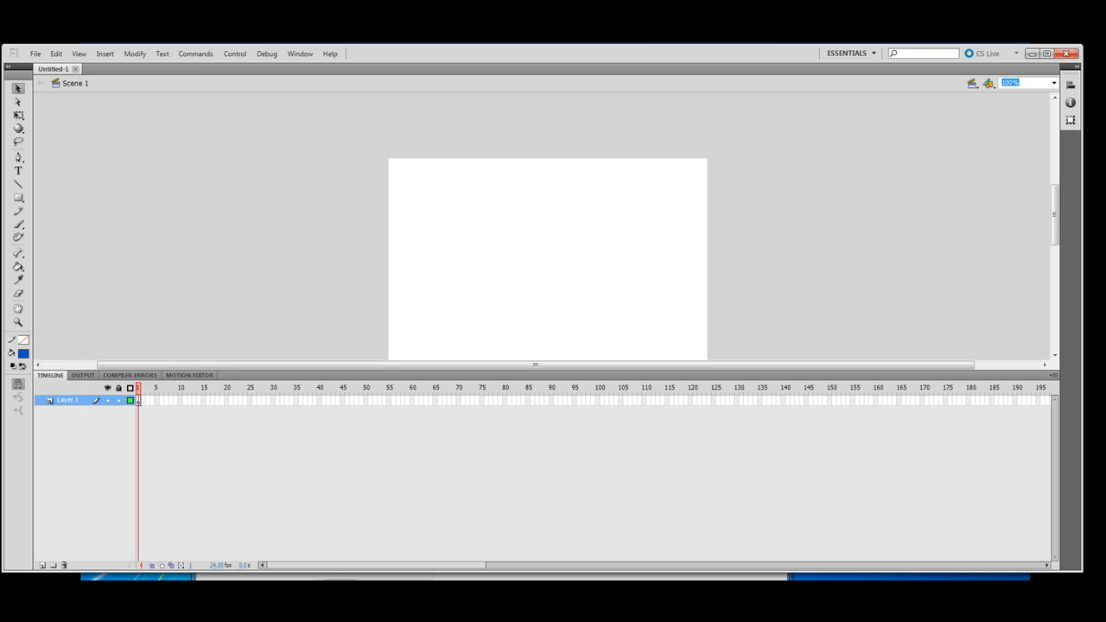
drag(274, 119, 286, 106)
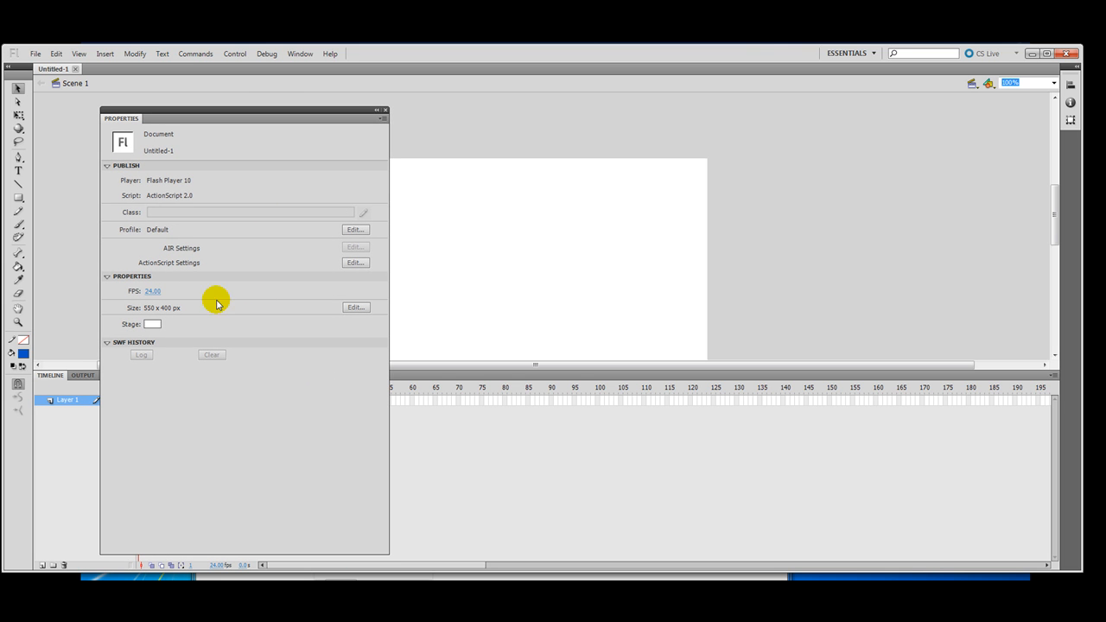
click(355, 307)
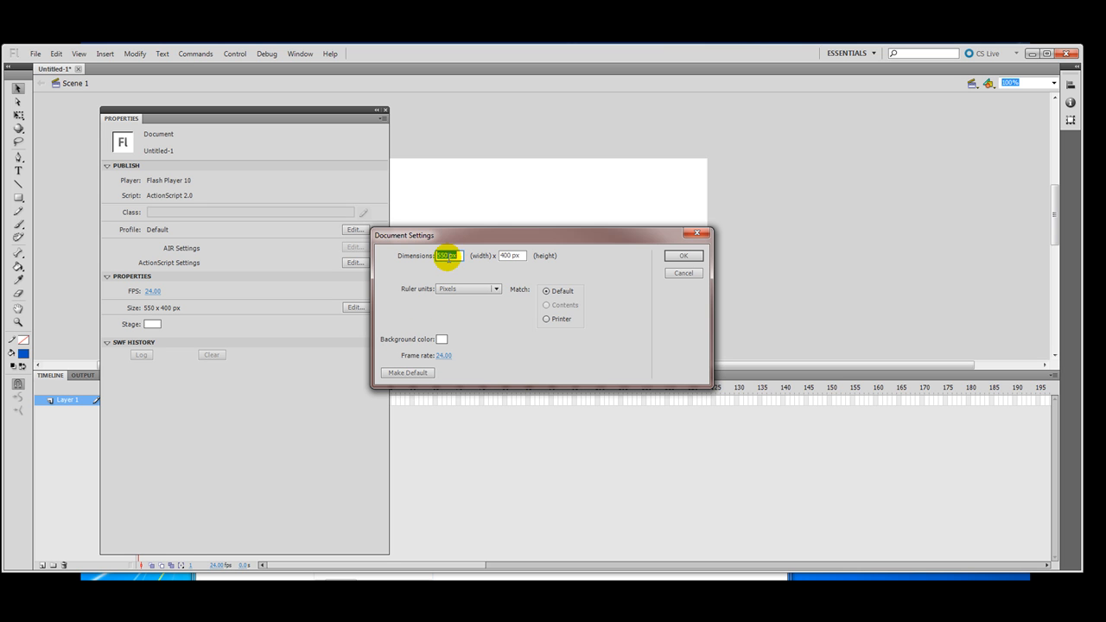
Step: Check the ant image's dimensions in Explorer's images folder
key(alt+Tab)
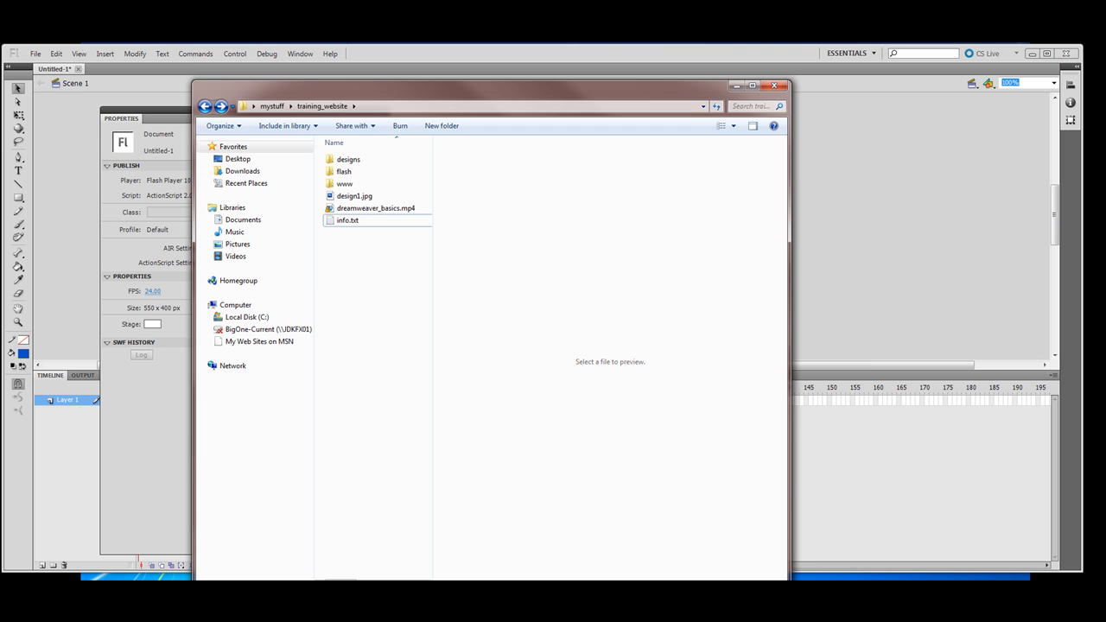
double_click(345, 184)
click(345, 160)
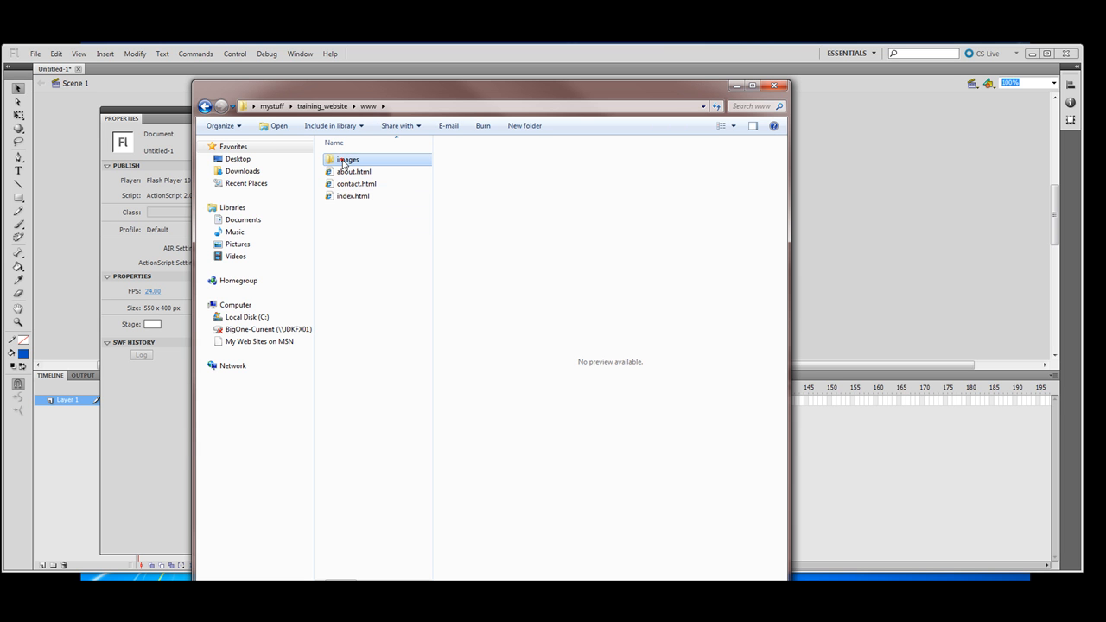
double_click(345, 160)
click(360, 227)
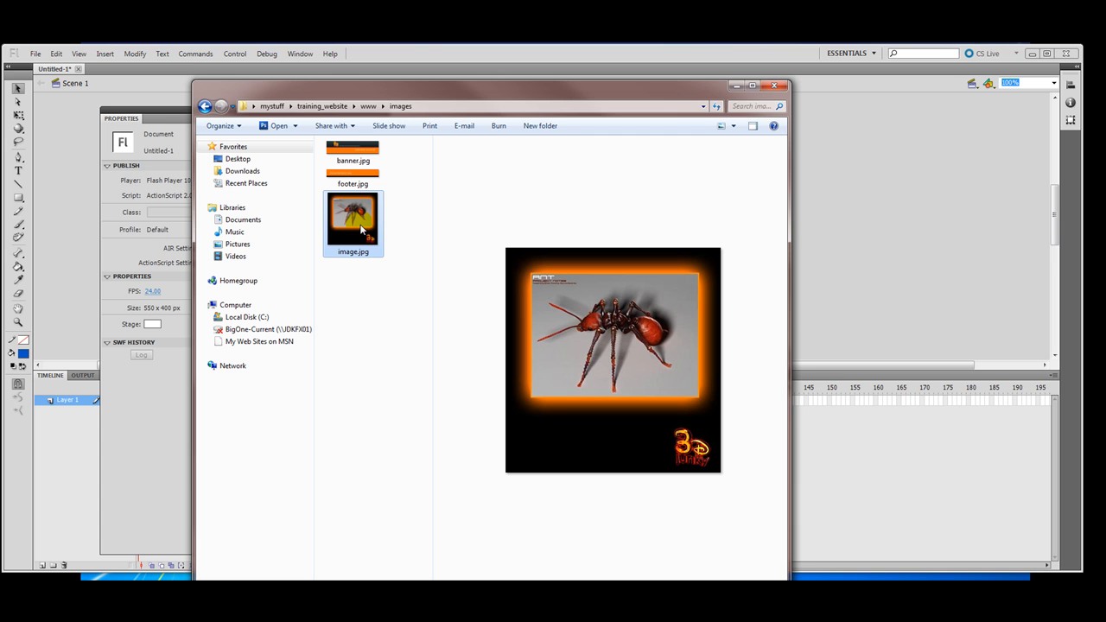
Step: Enter a stage size of 371 x 388 px in Document Settings
click(148, 110)
click(362, 306)
click(452, 254)
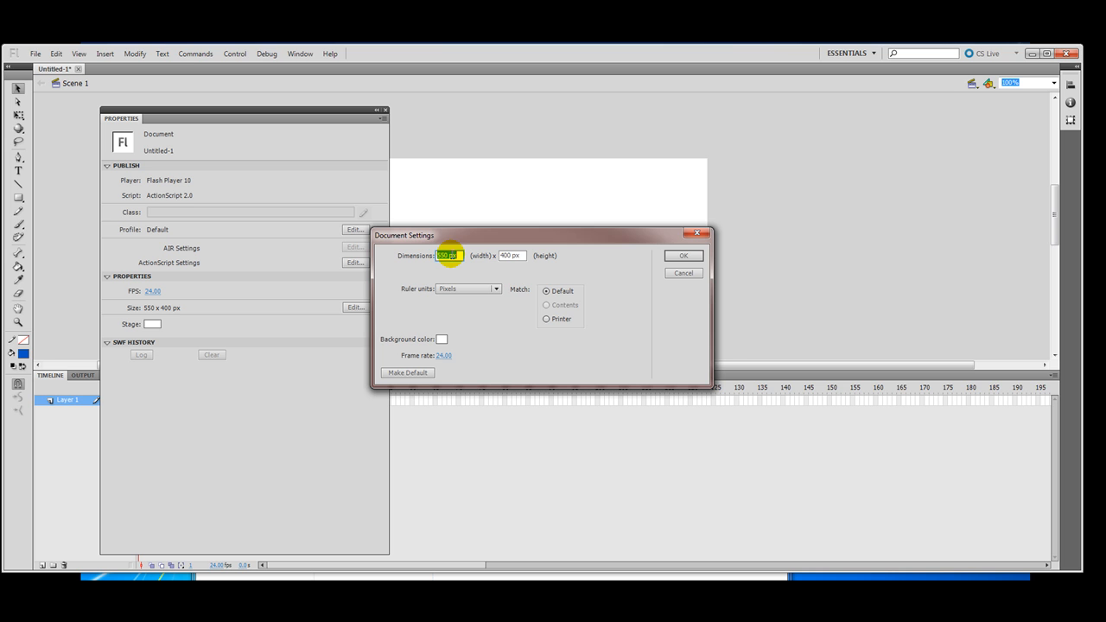
text(371)
click(509, 256)
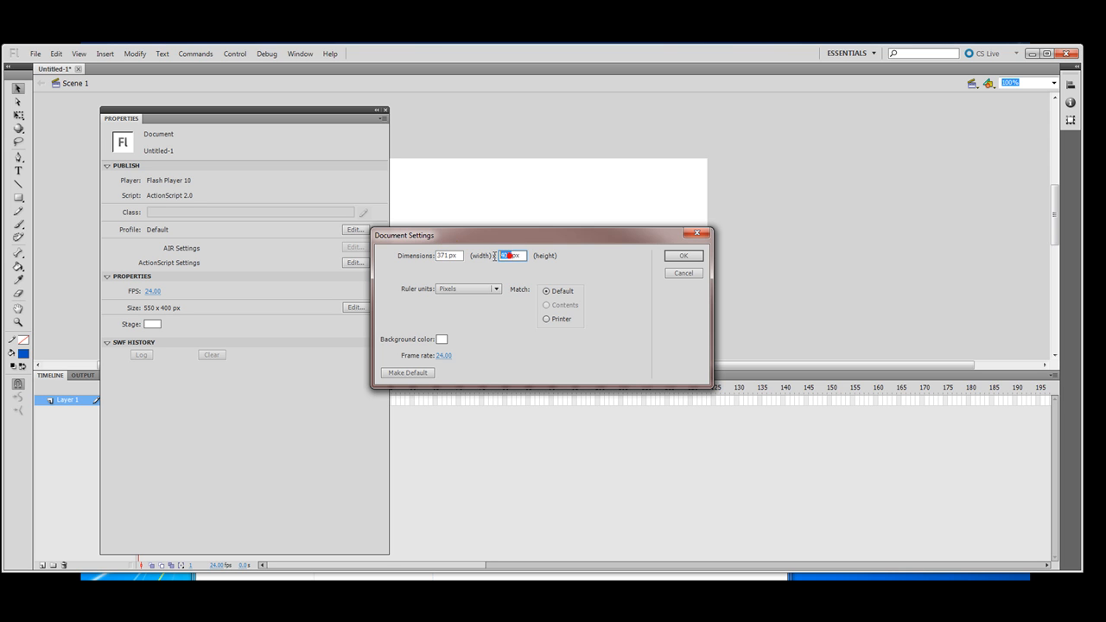
text(388)
click(675, 257)
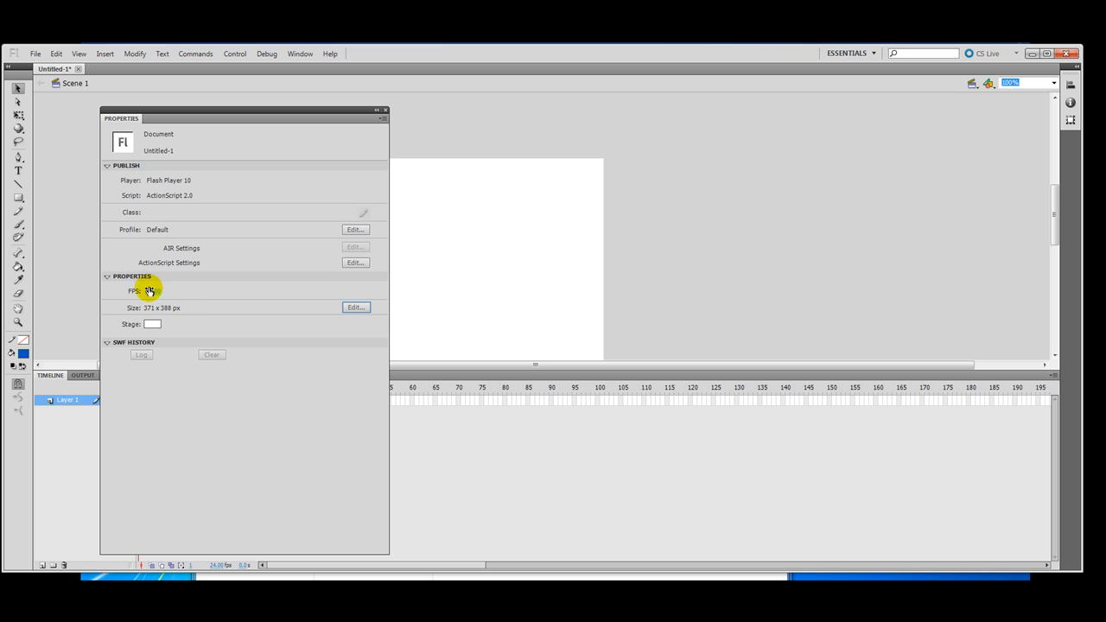
Step: Set the document frame rate to 15 fps and close the Properties panel
click(152, 291)
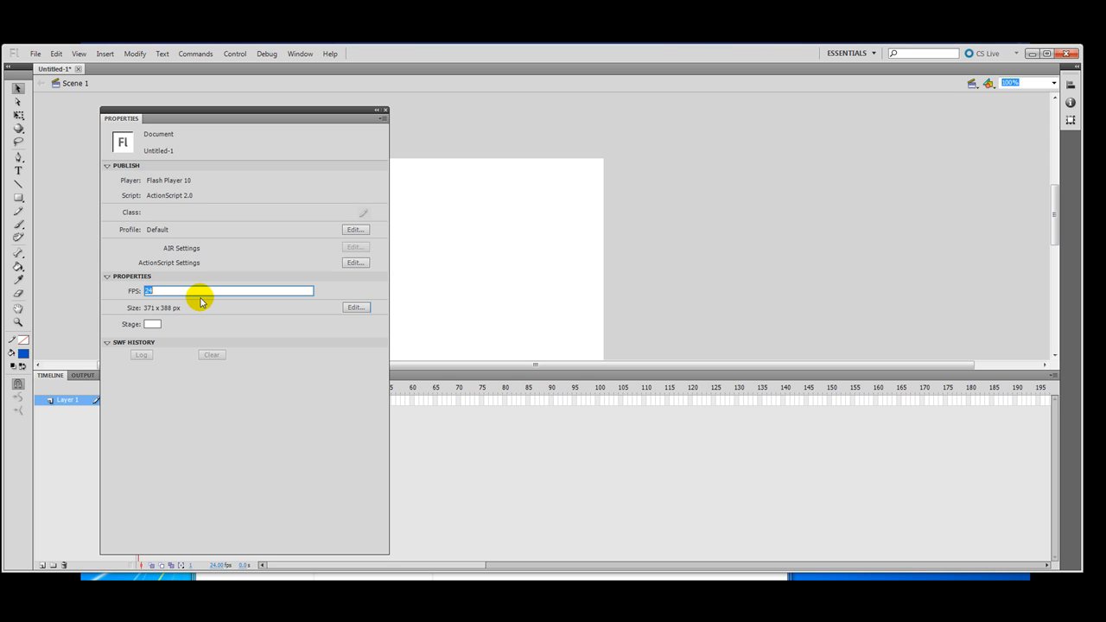
text(15)
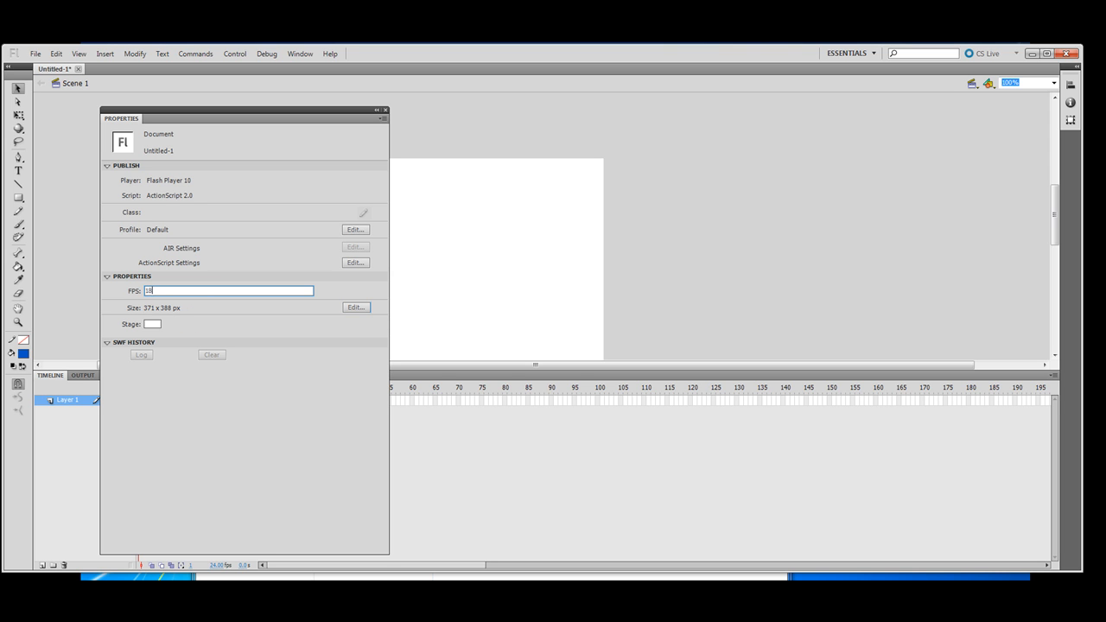
key(Return)
click(244, 258)
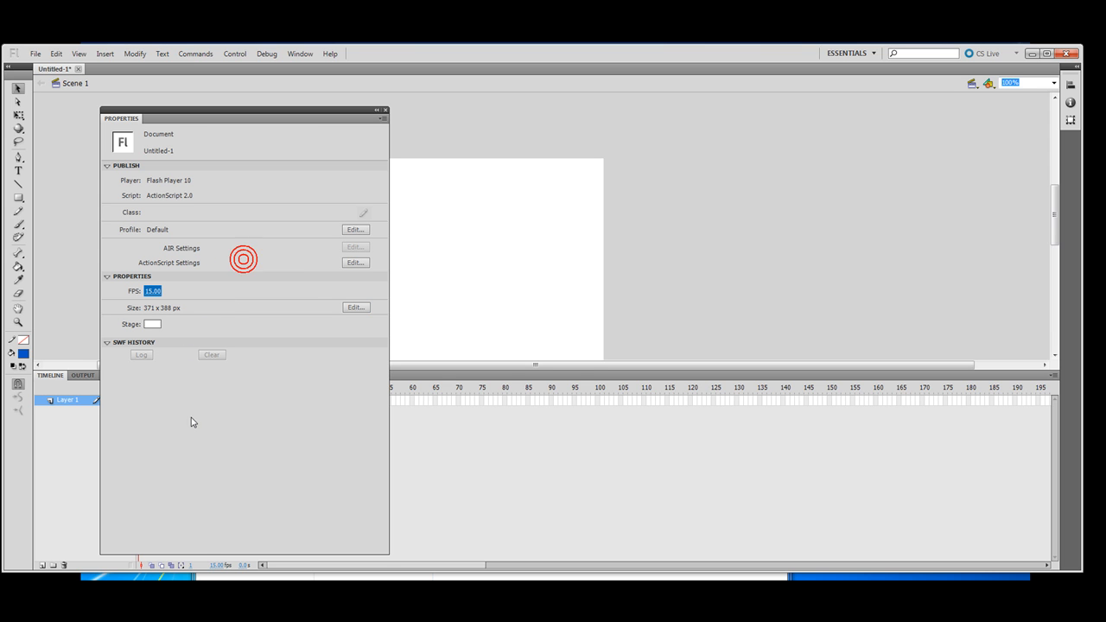
click(386, 111)
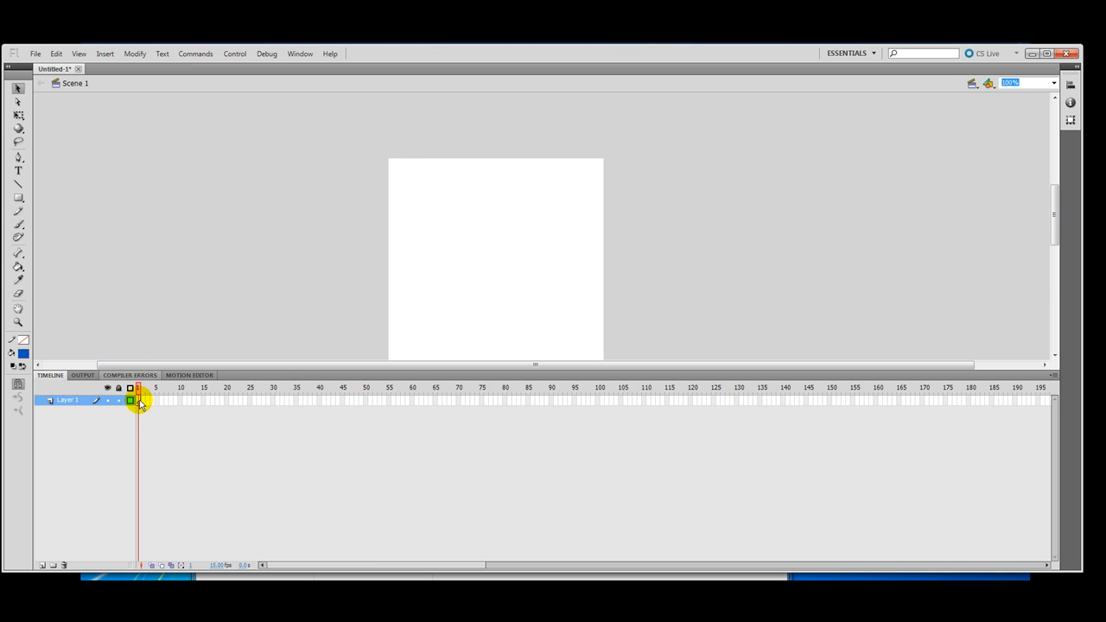
Step: Rename Layer 1 to image
double_click(74, 400)
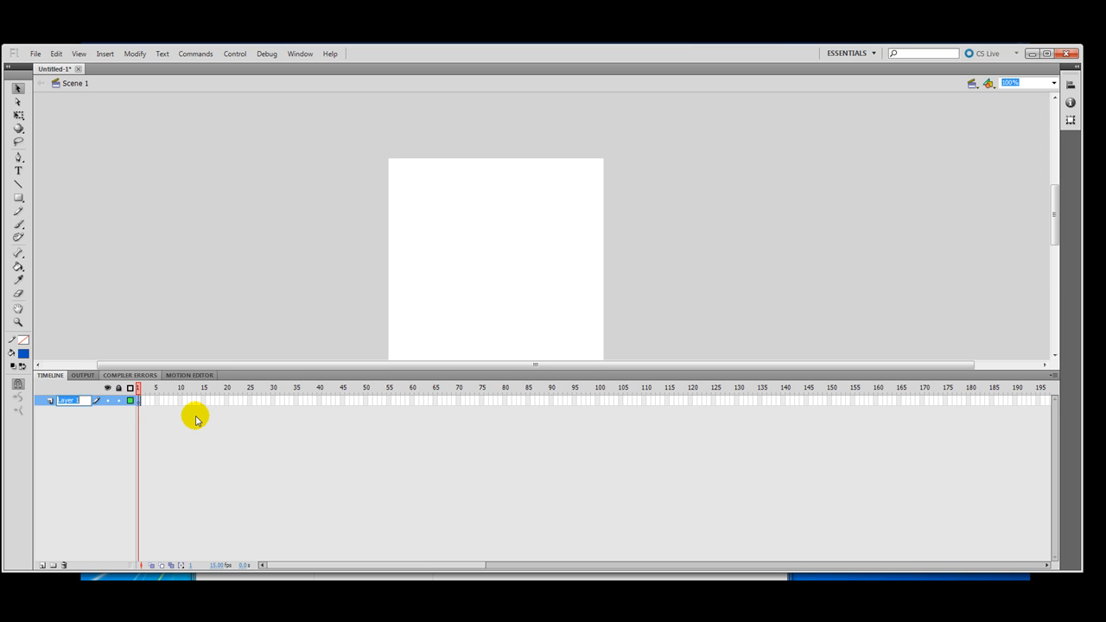
text(mage)
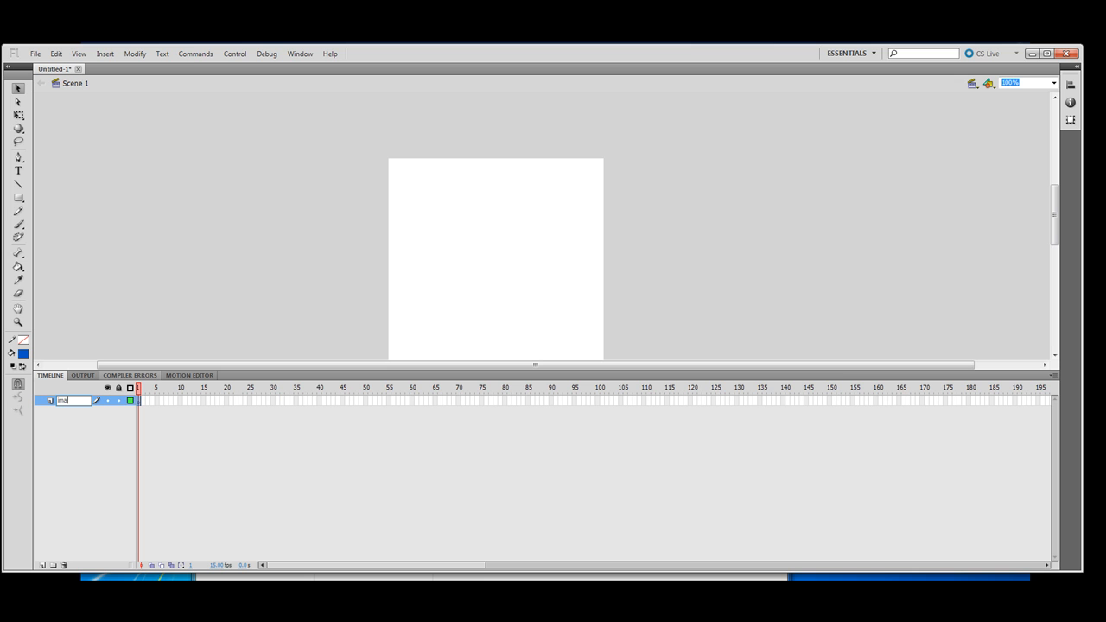
click(138, 400)
click(104, 54)
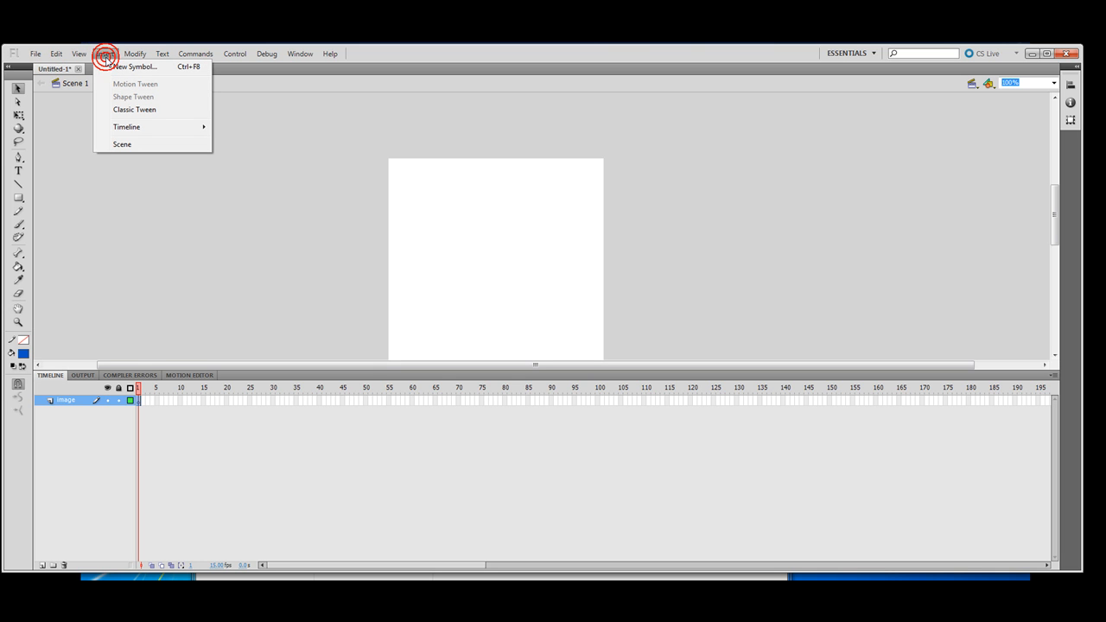
Step: Import image_ant.png from Desktop/mystuff/training_website/flash onto the stage
mouse_move(34, 55)
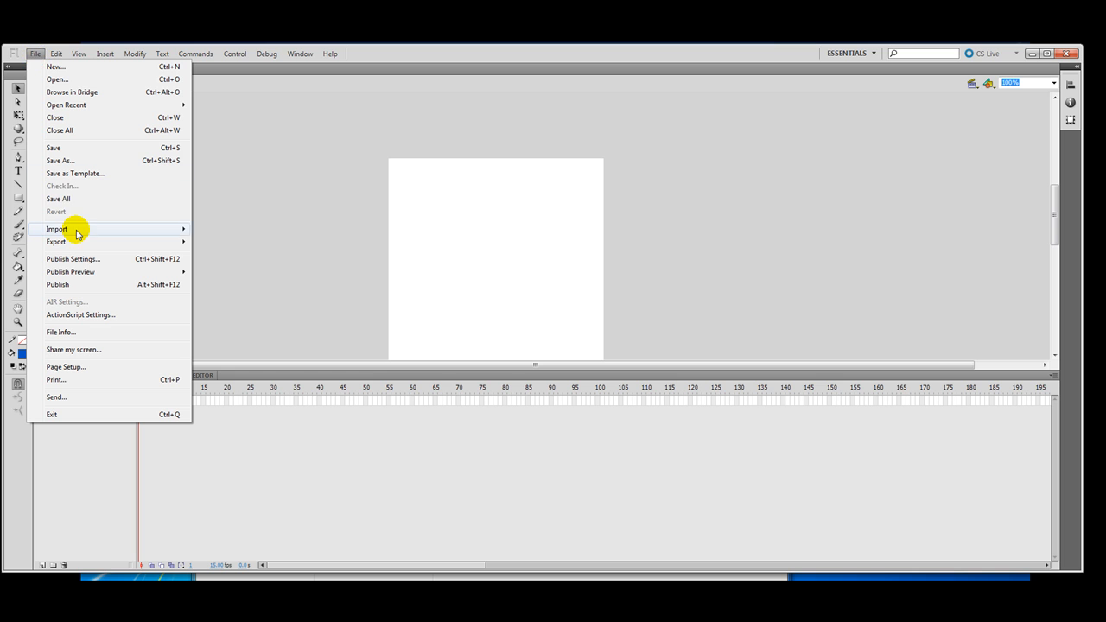
mouse_move(108, 227)
click(247, 230)
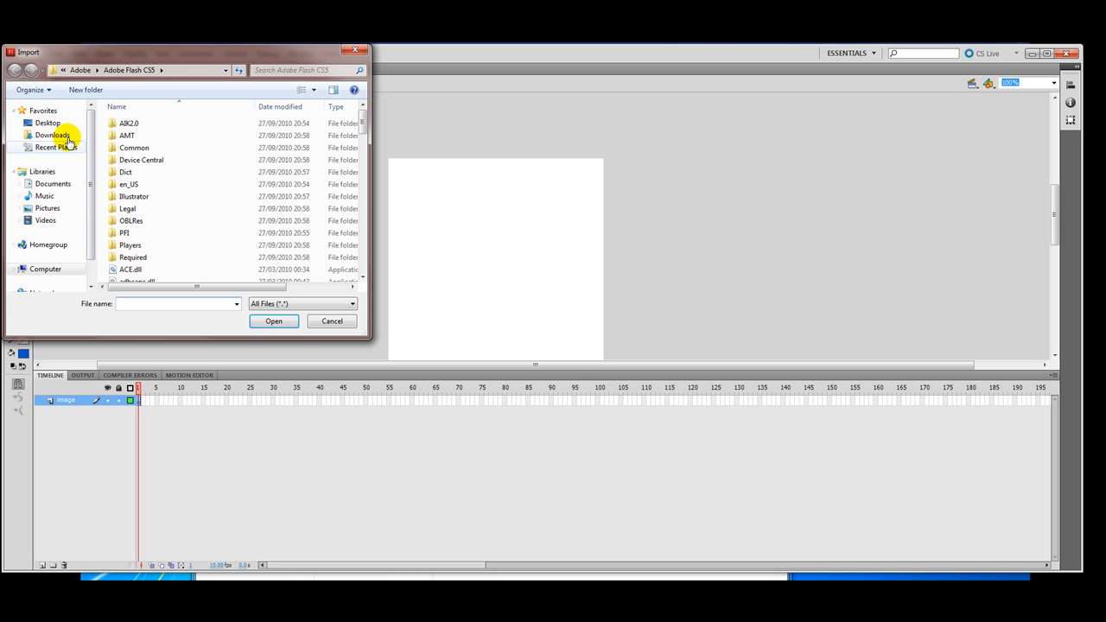
scroll(61, 130, down, 1)
click(50, 117)
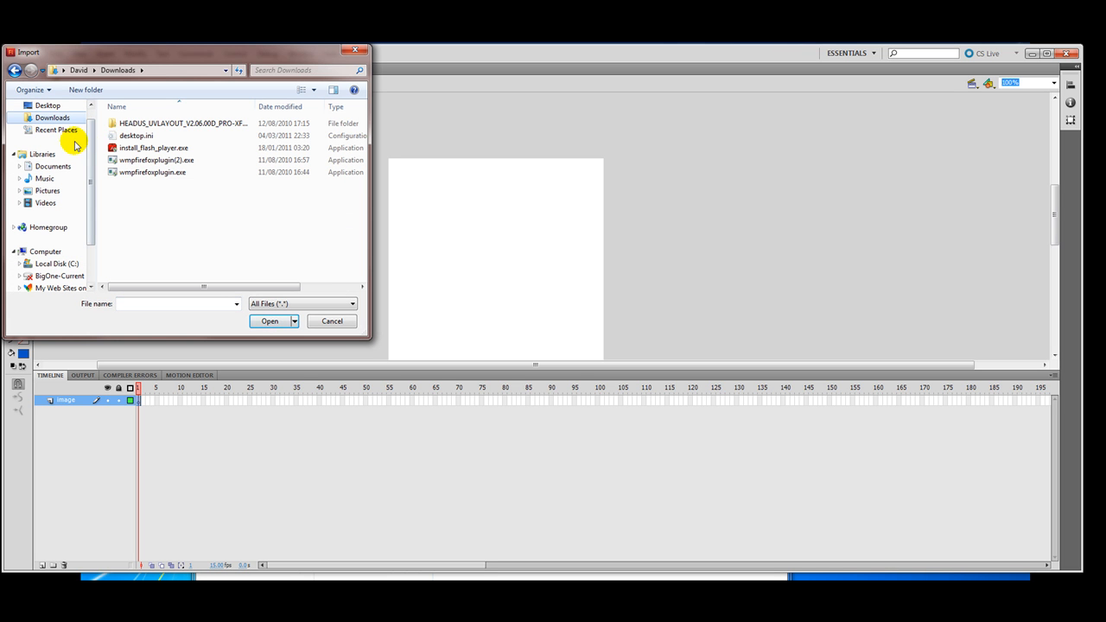
click(48, 105)
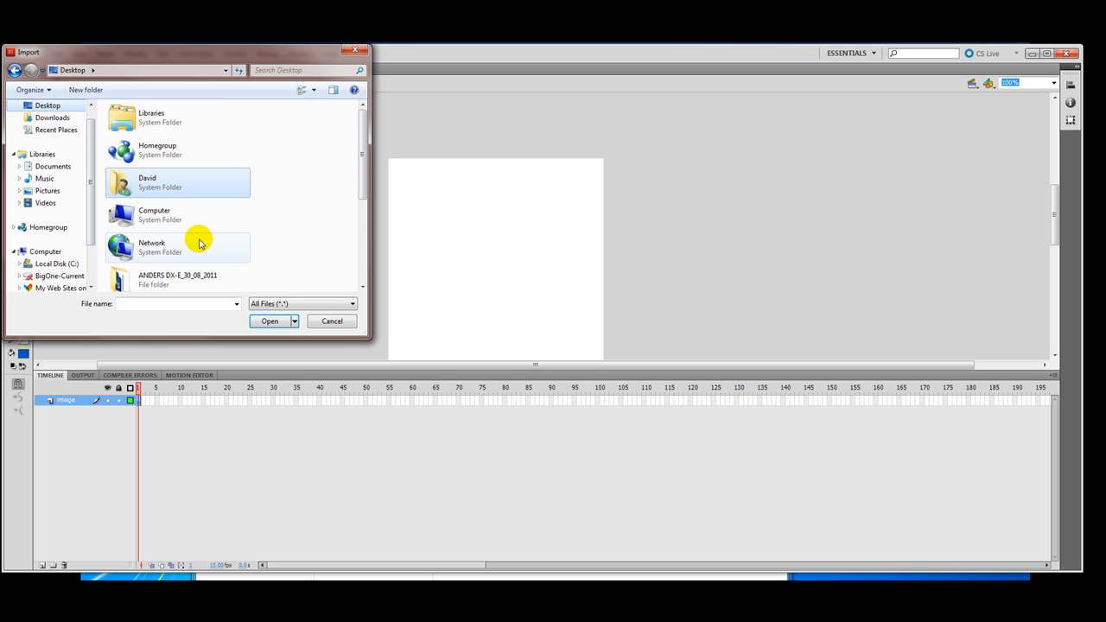
scroll(358, 168, down, 3)
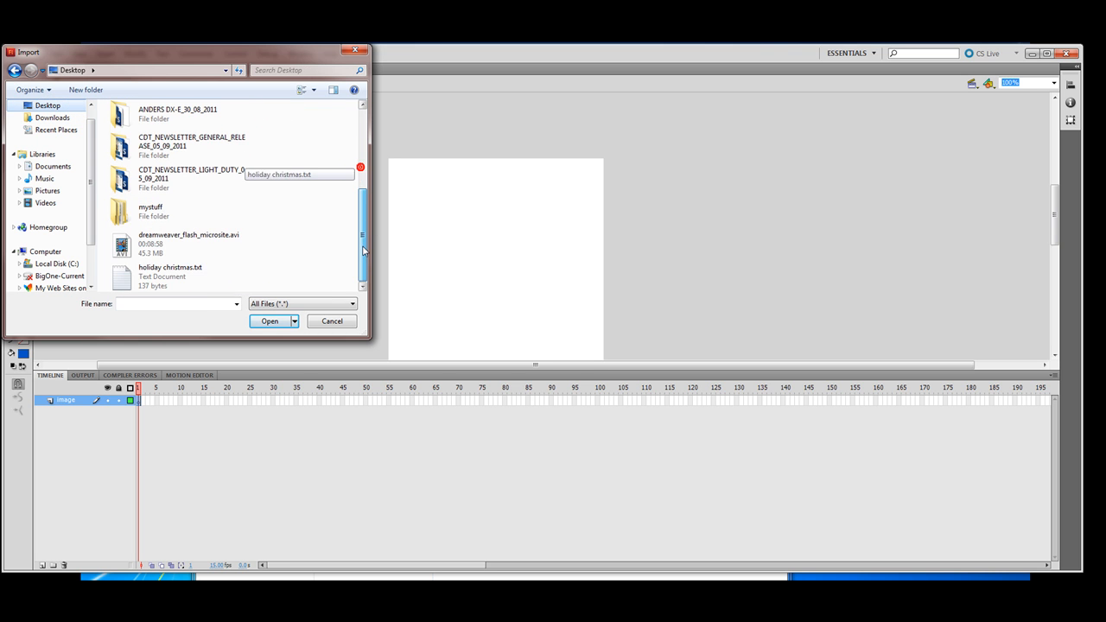
double_click(152, 212)
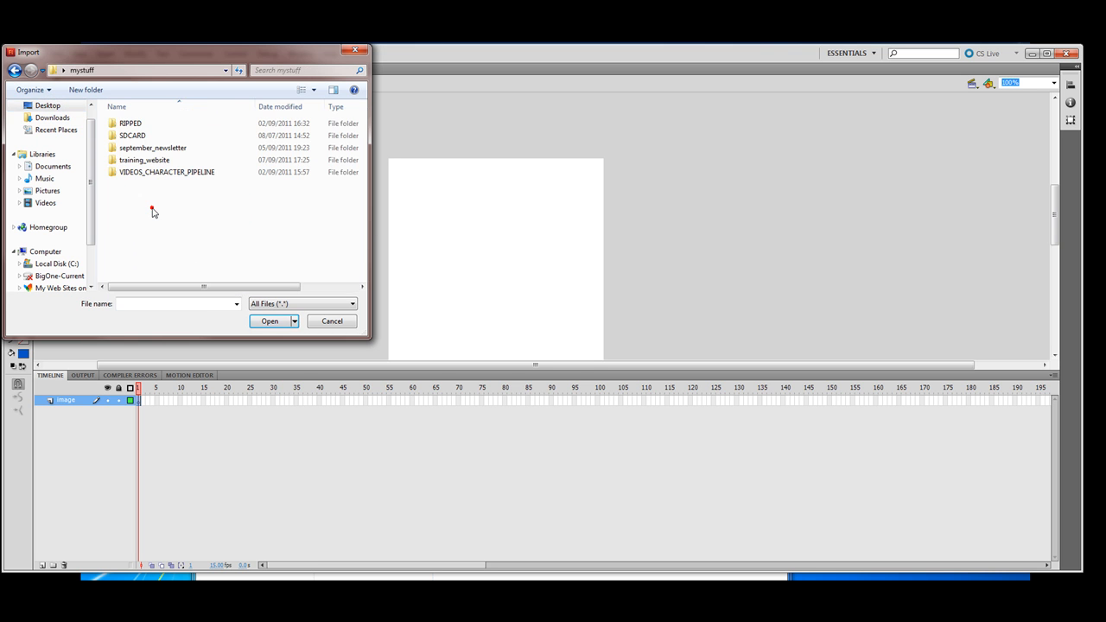
double_click(134, 161)
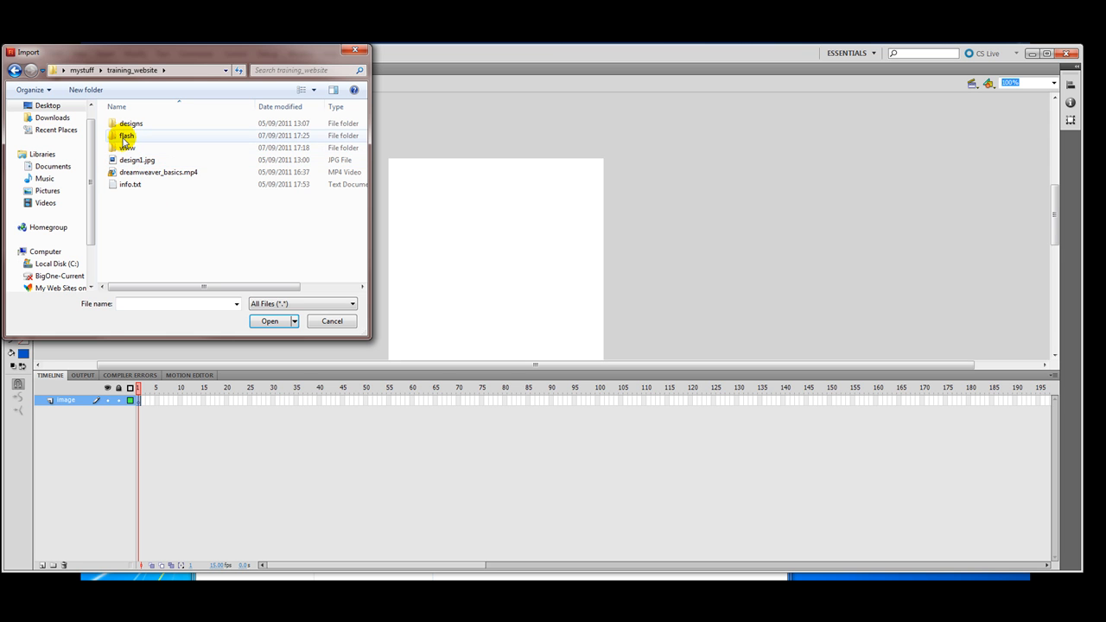
double_click(125, 137)
click(129, 131)
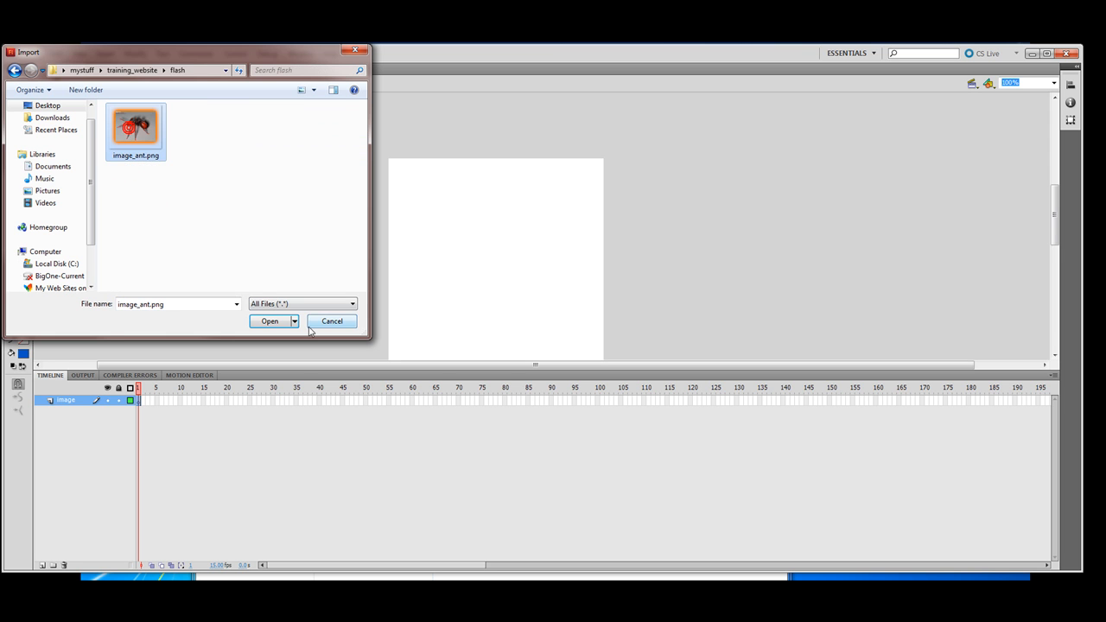
click(270, 320)
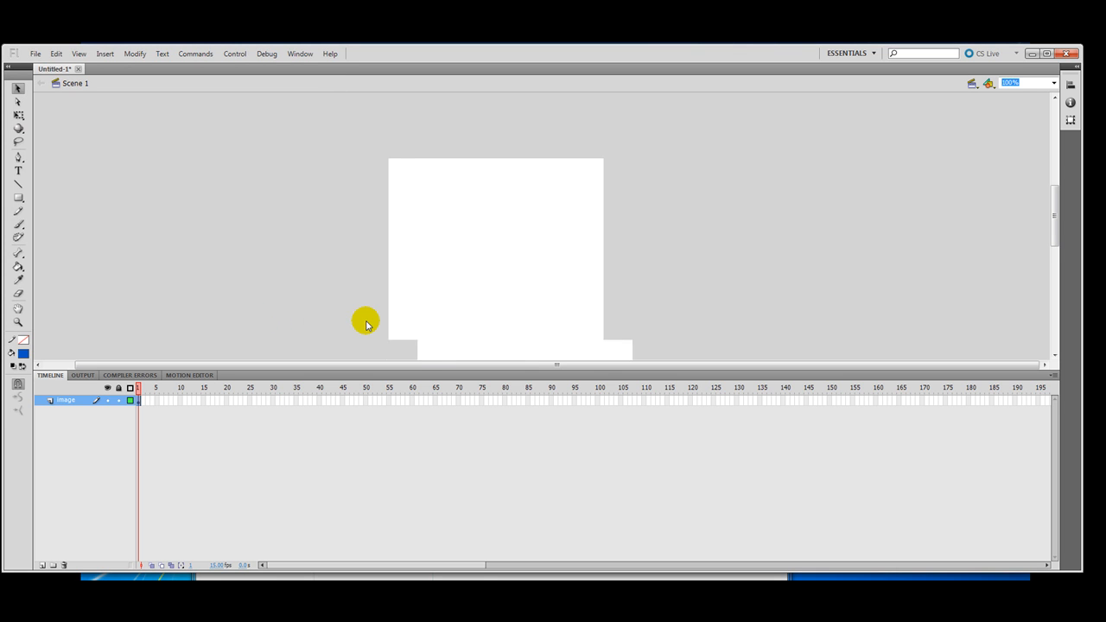
Step: Nudge the imported ant image down to fit the 371 x 388 stage
drag(490, 252, 514, 266)
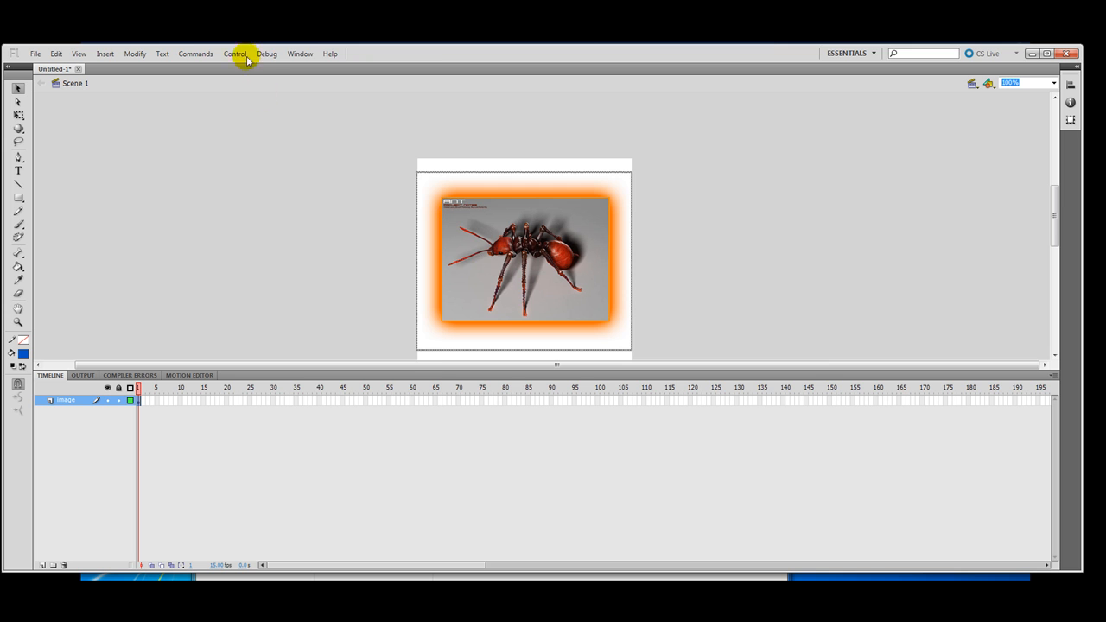
click(301, 55)
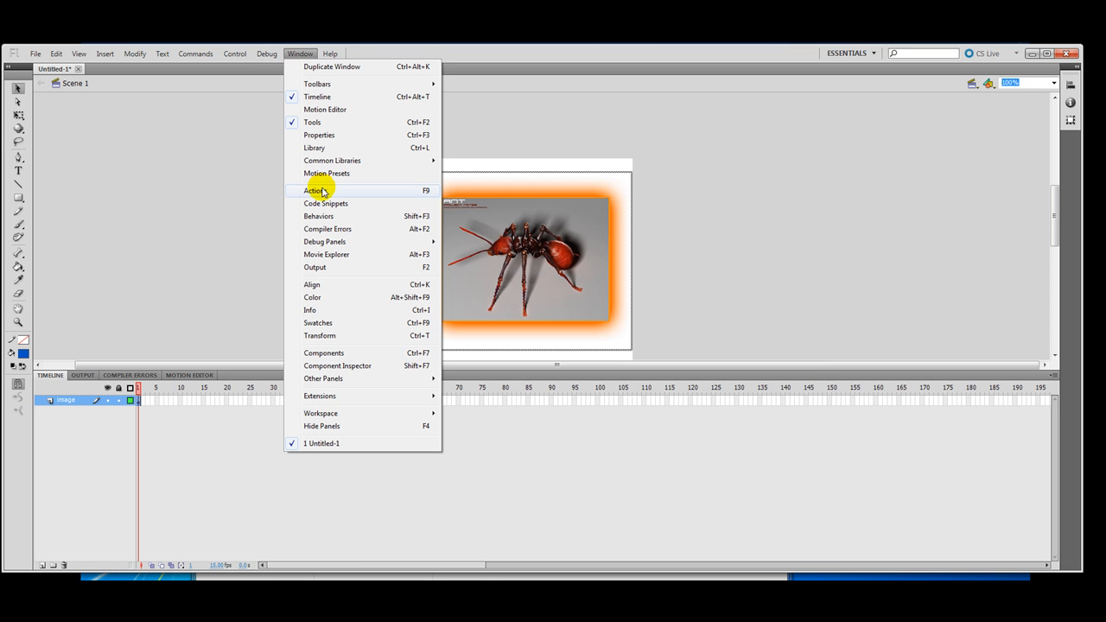
click(217, 188)
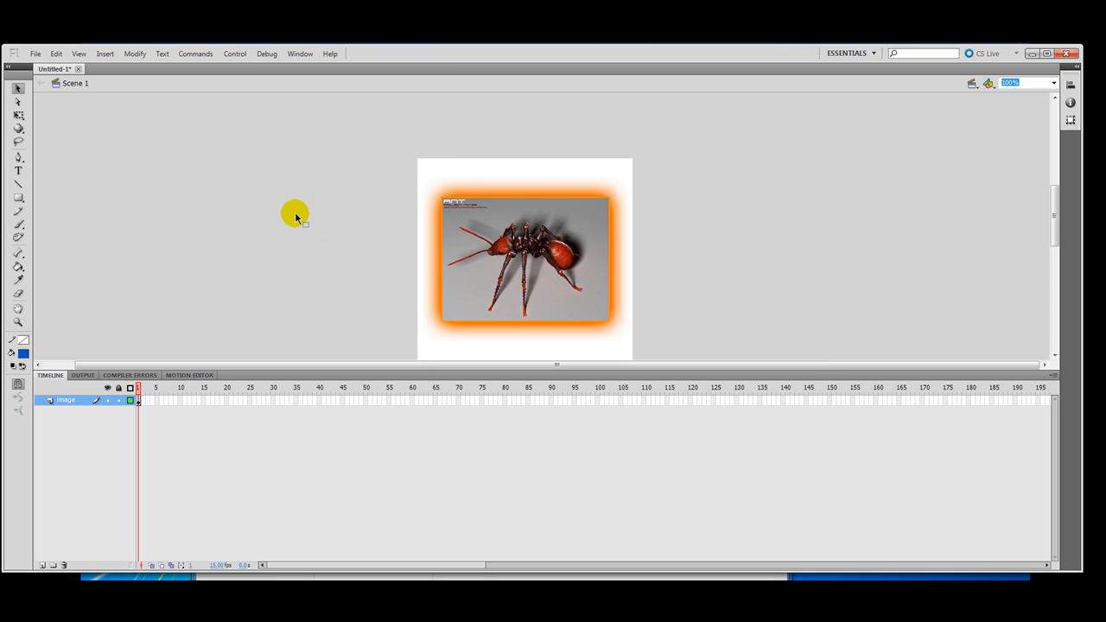
click(300, 54)
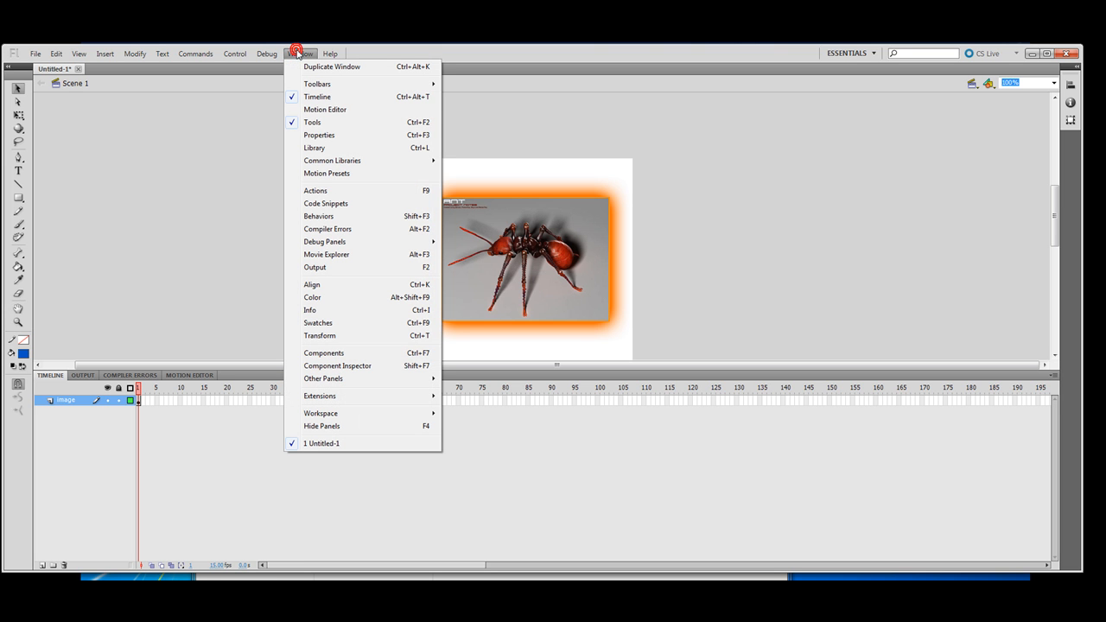
Step: Set the stage background colour to black and move the Properties panel aside
click(314, 135)
click(152, 324)
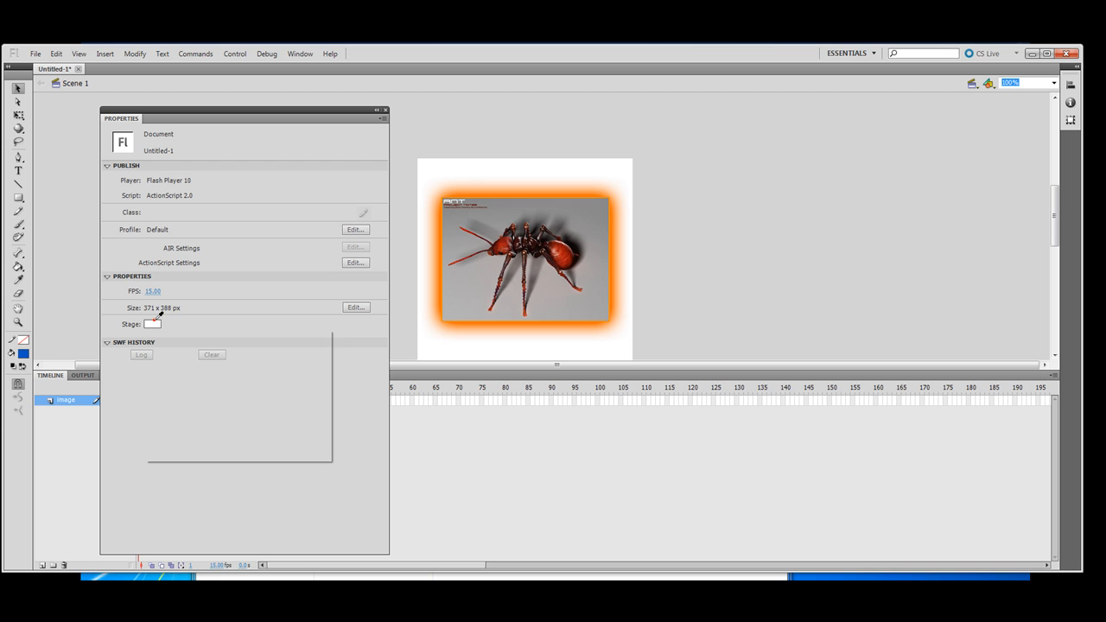
click(152, 344)
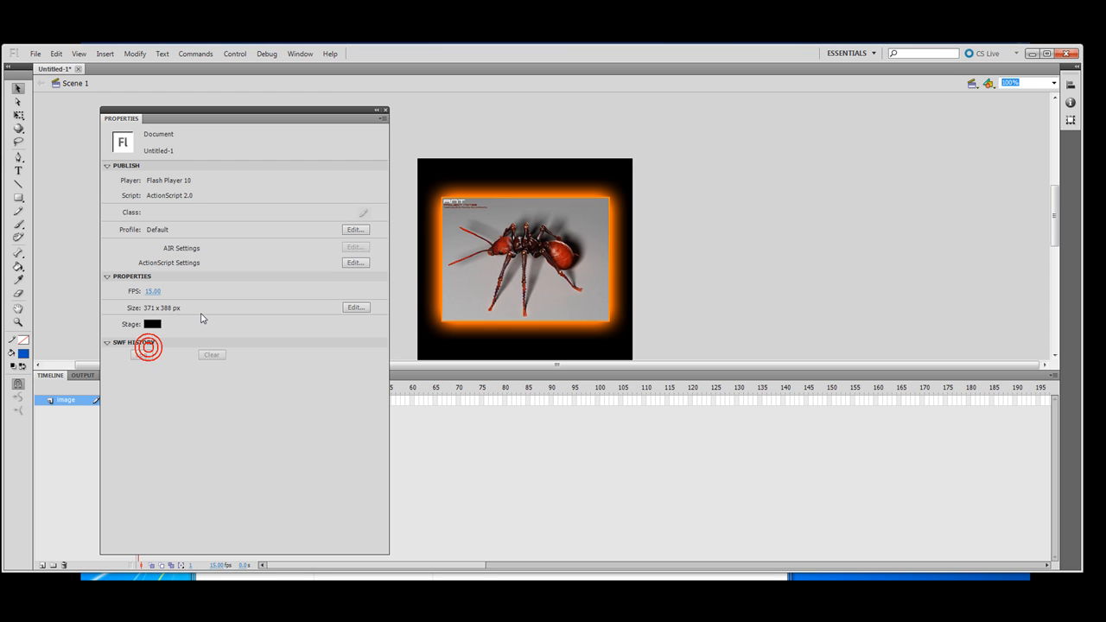
click(152, 324)
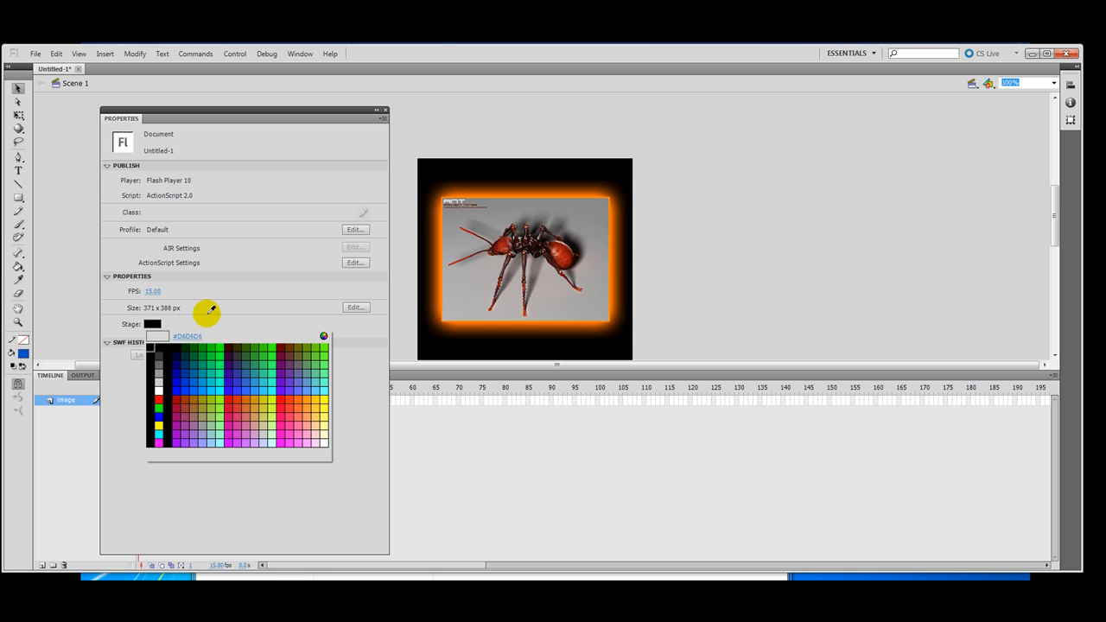
click(153, 344)
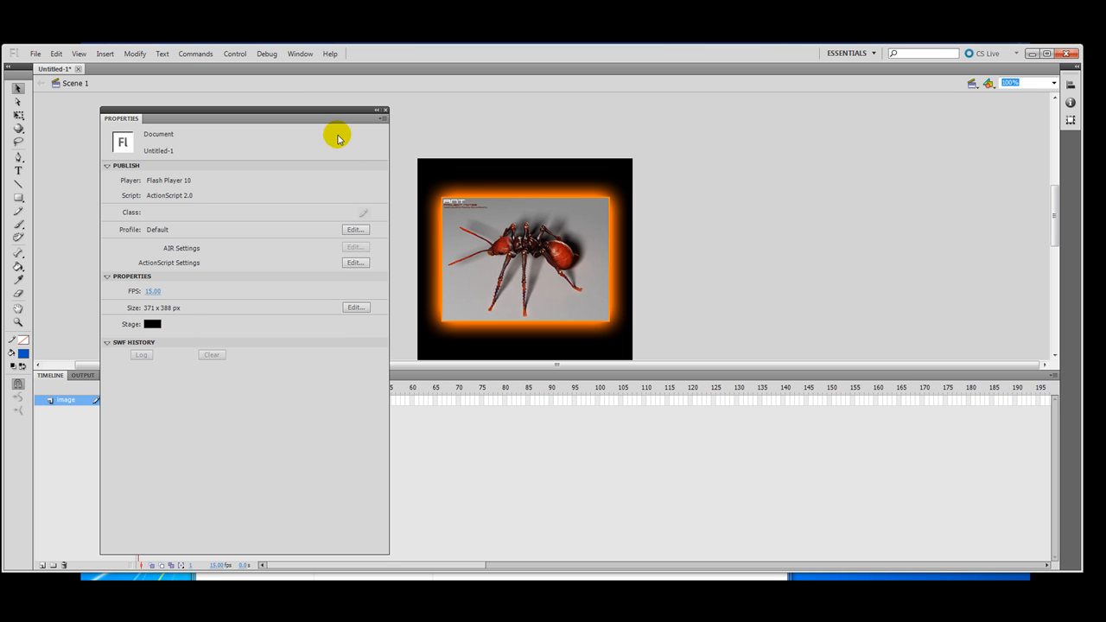
drag(307, 111, 0, 119)
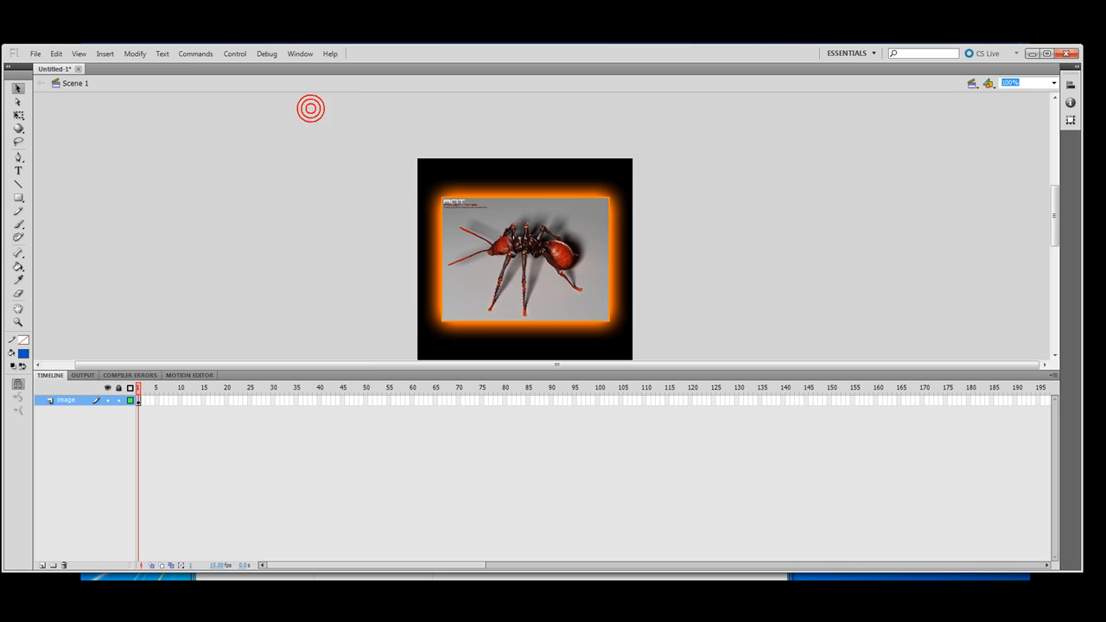
click(492, 241)
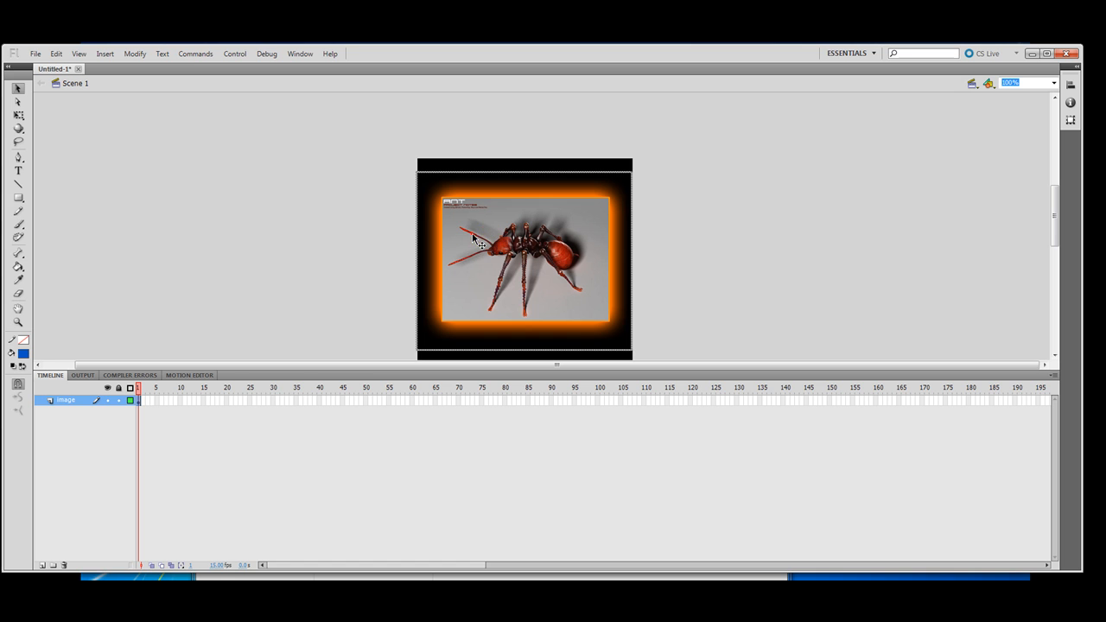
Step: Add Layer 2 and type the headline 'Welcome to the latest training' above the stage
click(41, 565)
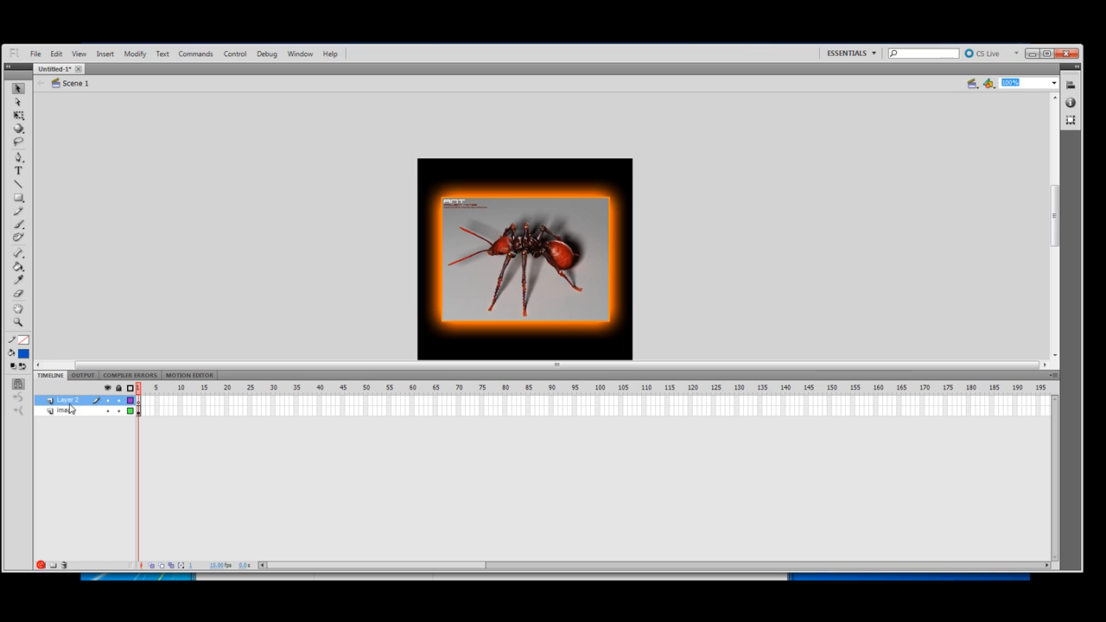
click(20, 169)
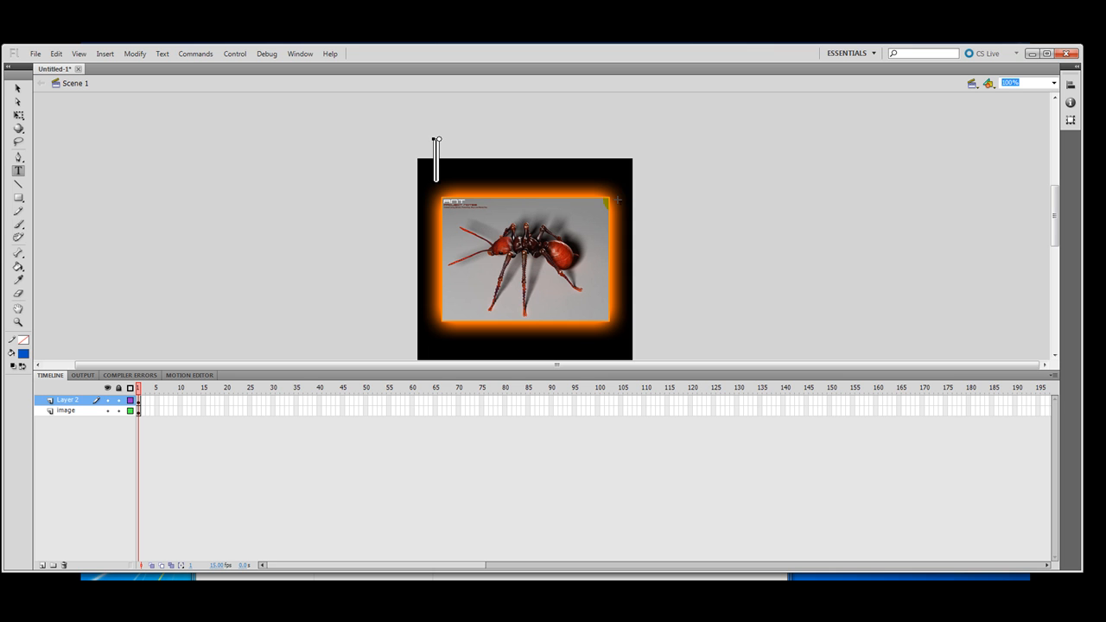
text(Welc)
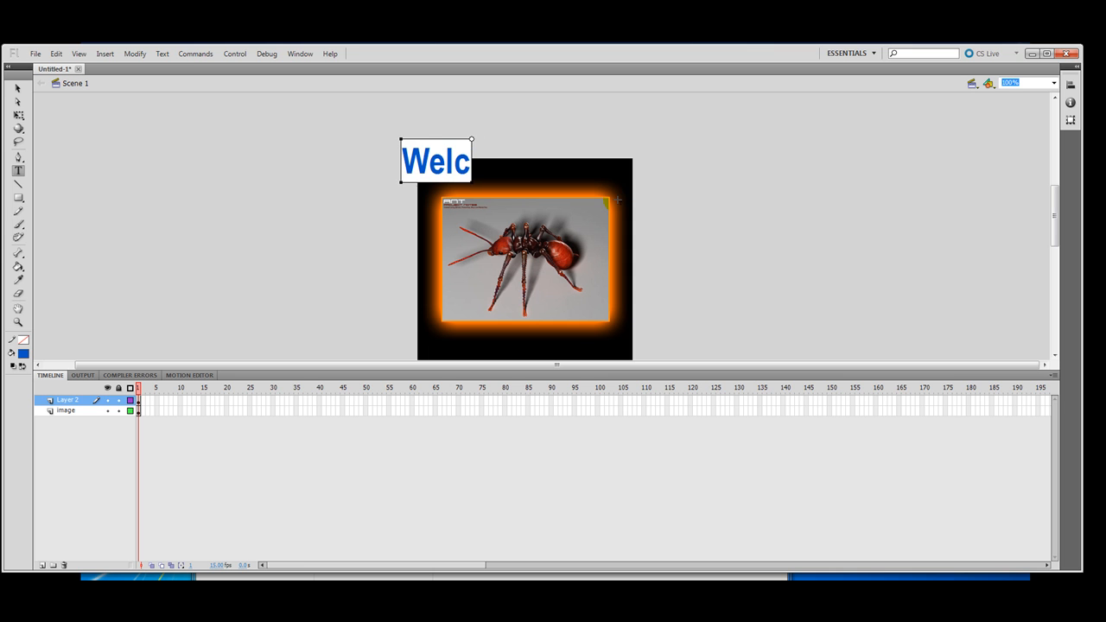
text(ome to the)
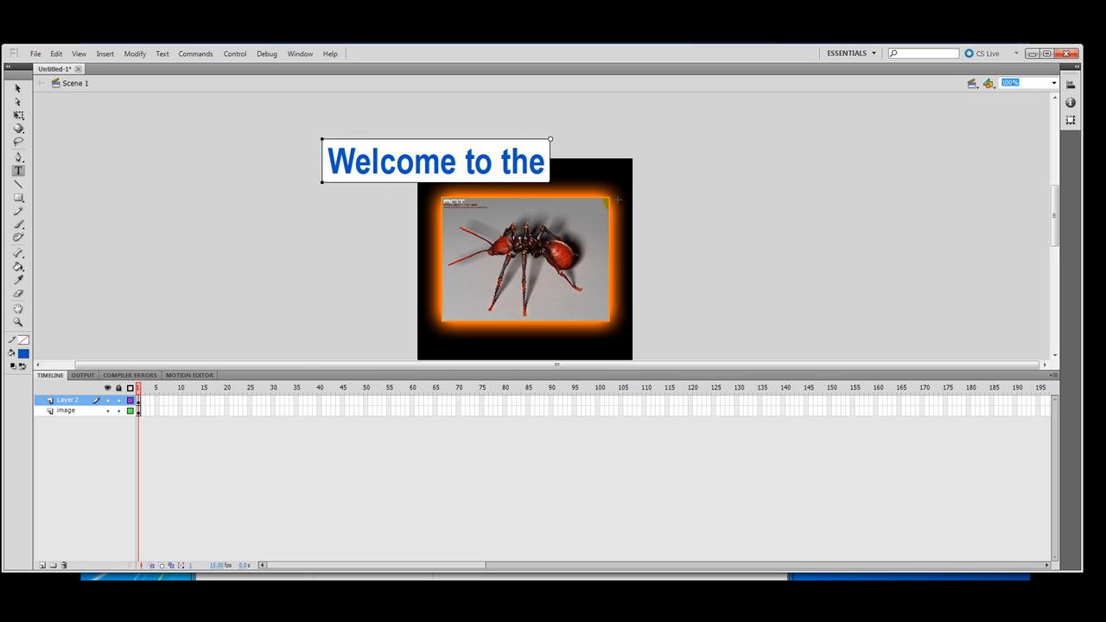
text( latest)
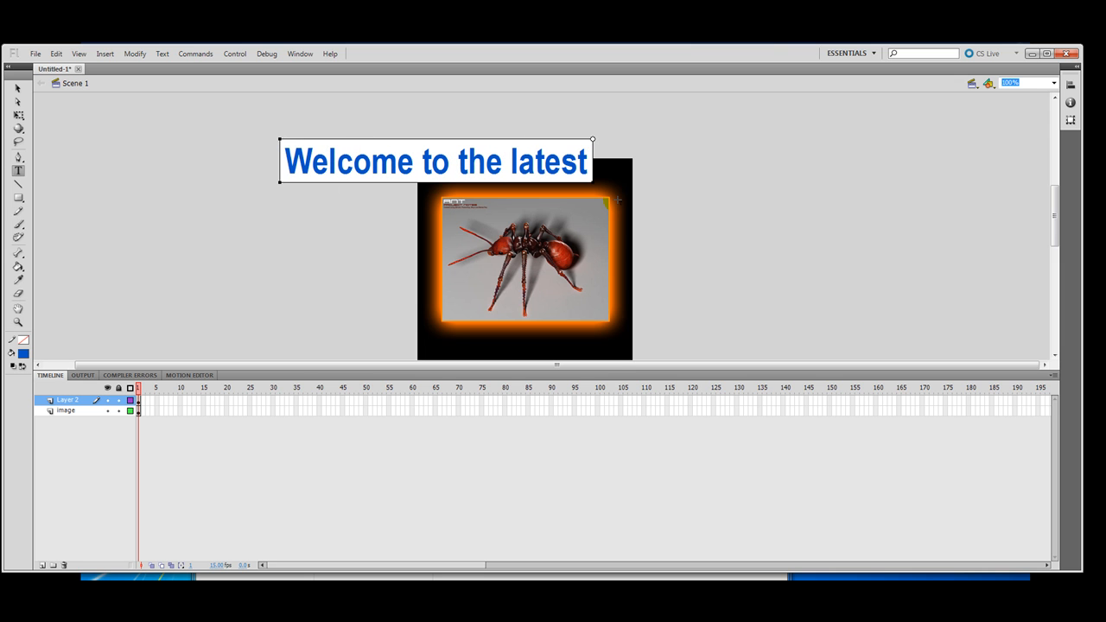
text( tra)
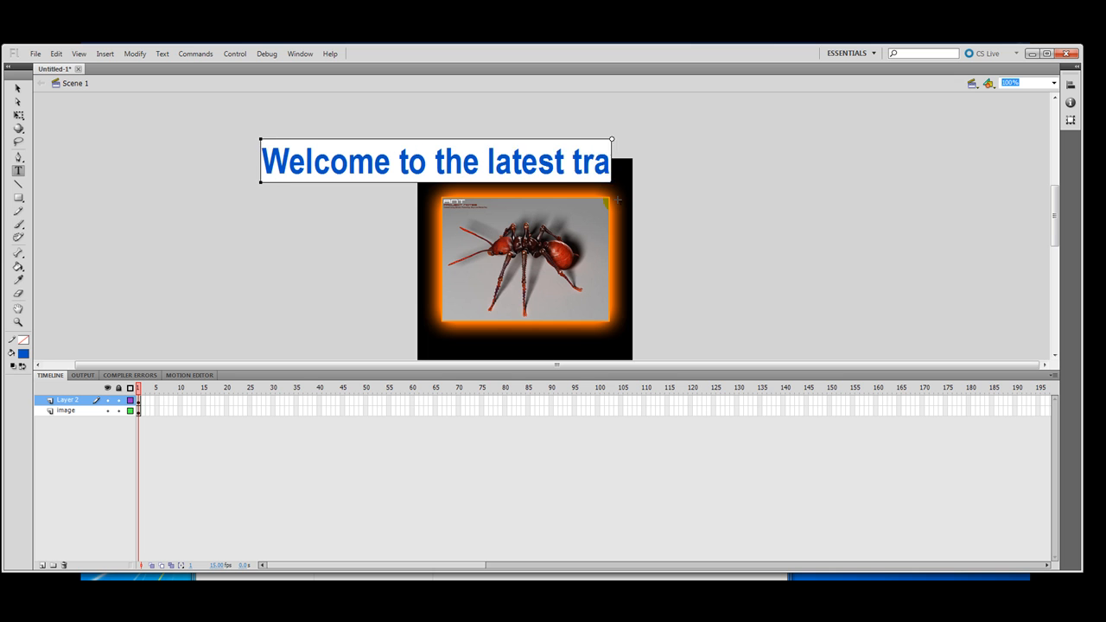
text(ining)
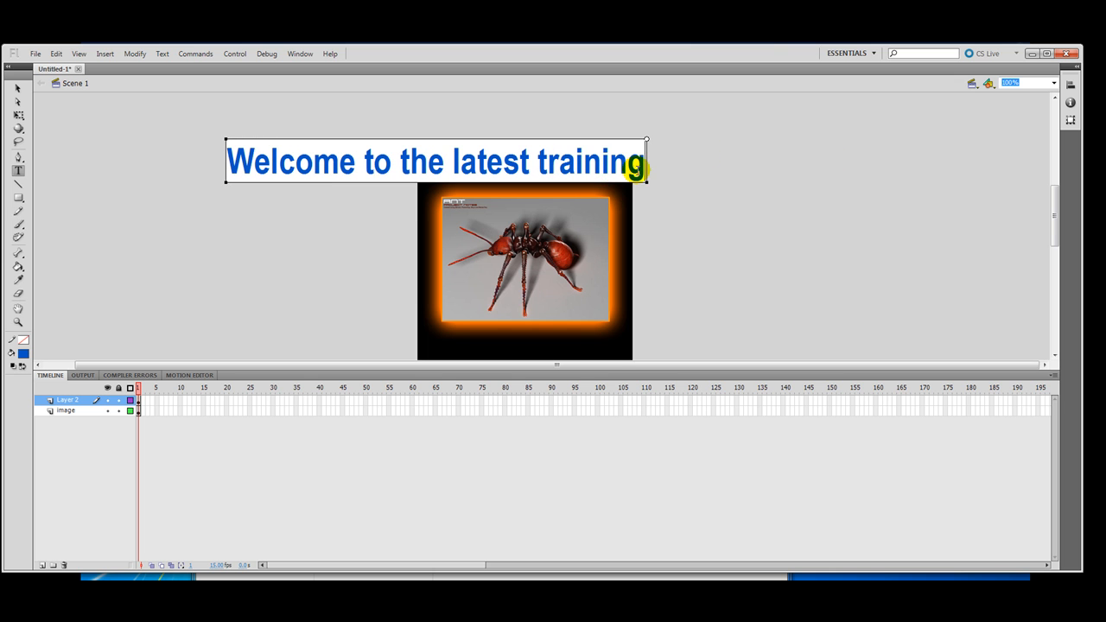
drag(636, 169, 216, 156)
Step: Make the headline text white and reduce its font size in Properties
drag(2, 132, 272, 233)
click(191, 408)
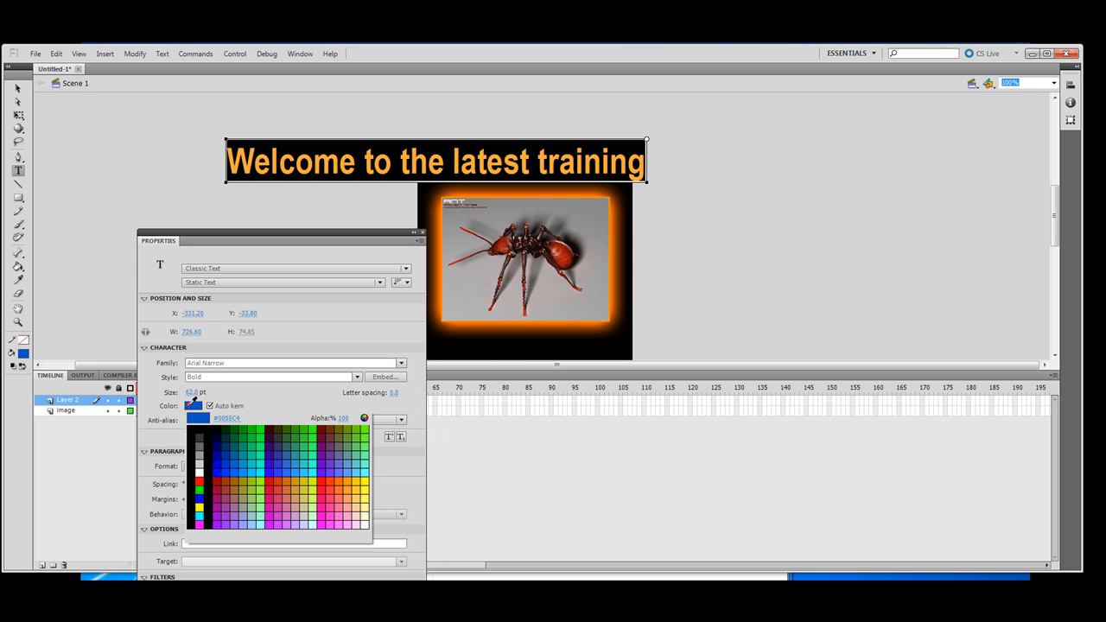
click(199, 471)
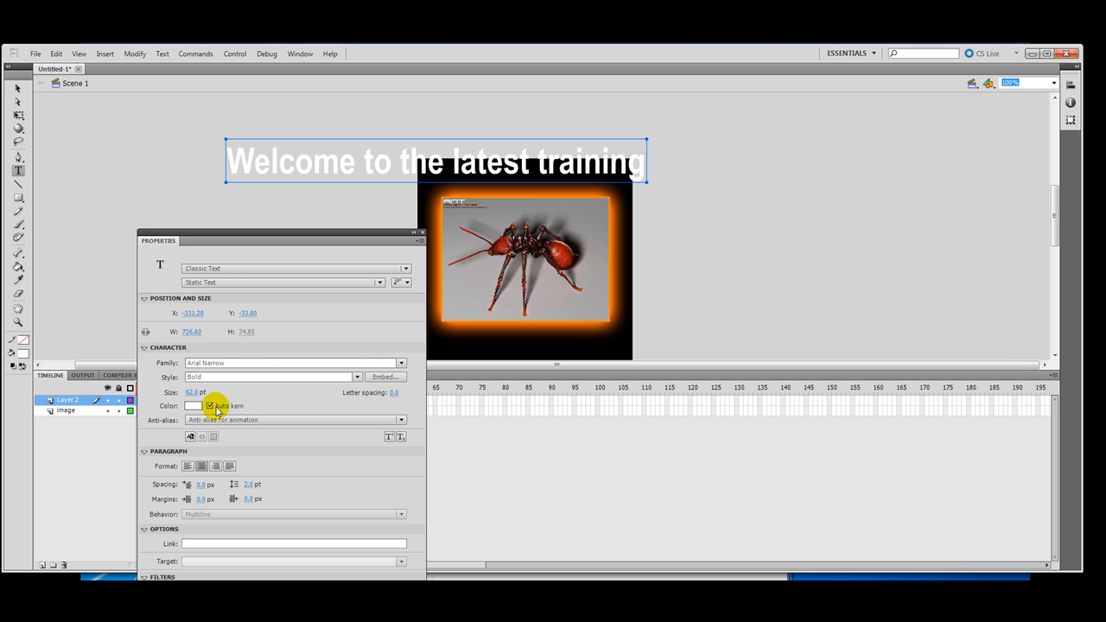
drag(194, 393, 169, 388)
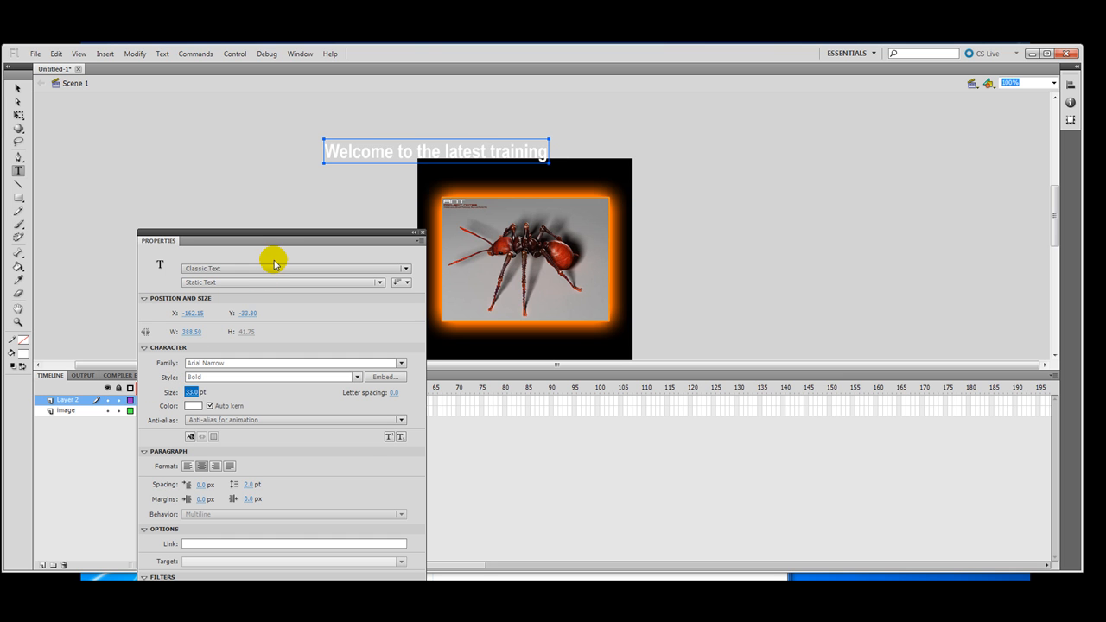
Step: Move the headline box down to the stage's bottom-left edge
drag(360, 233, 1, 221)
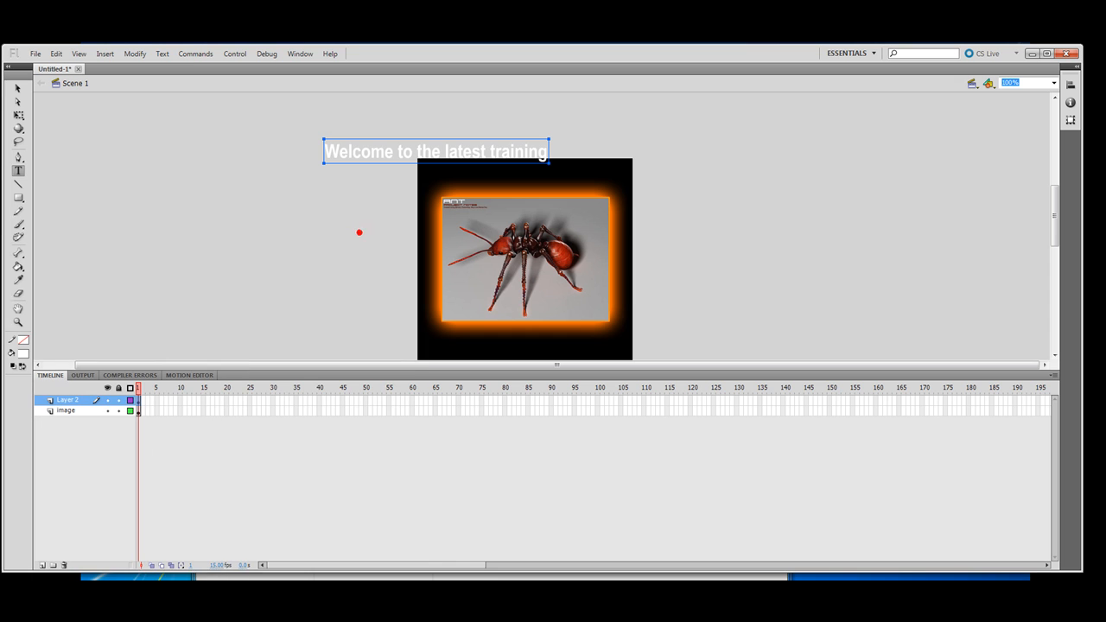
click(17, 88)
drag(380, 156, 249, 354)
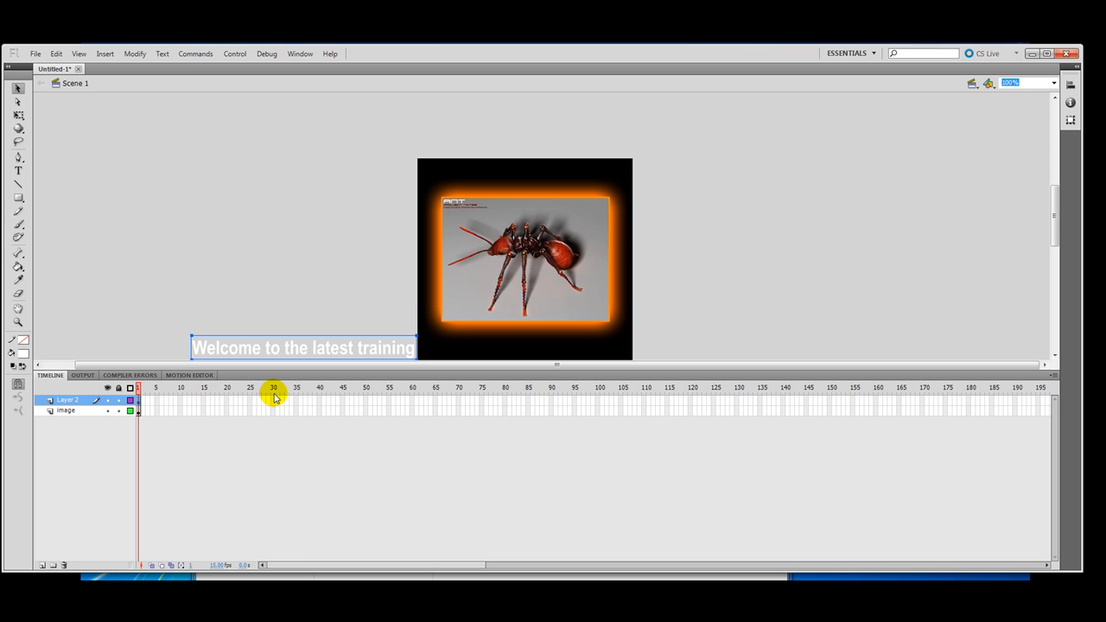
Step: Insert frames so both Layer 2 and the image layer run to frame 45
click(342, 400)
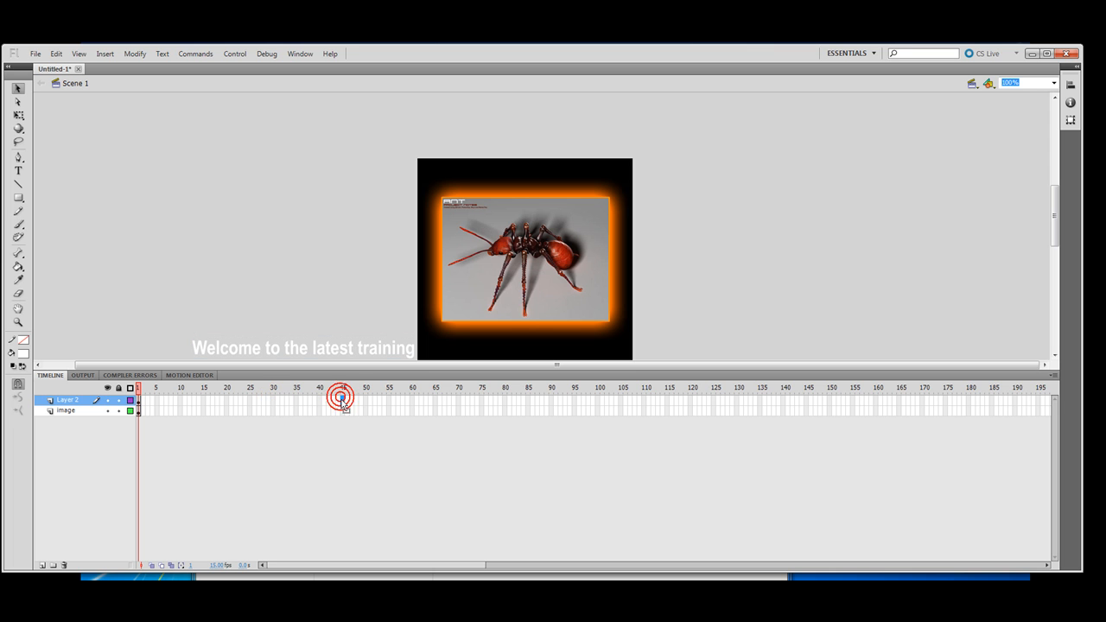
shift+click(342, 411)
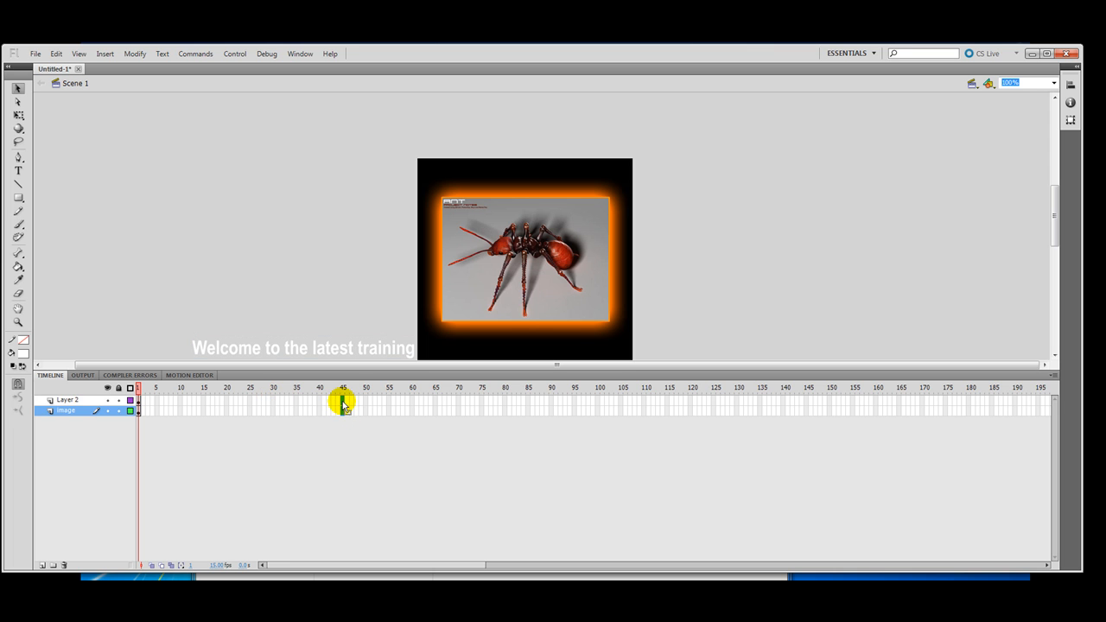
click(343, 401)
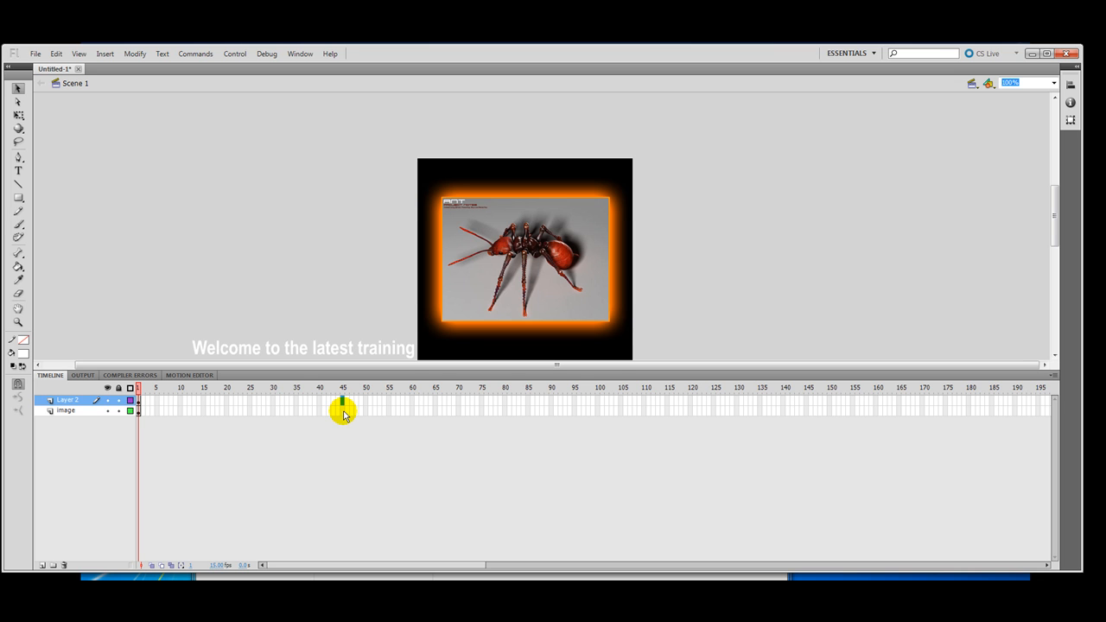
click(343, 412)
drag(342, 400, 344, 411)
right_click(344, 405)
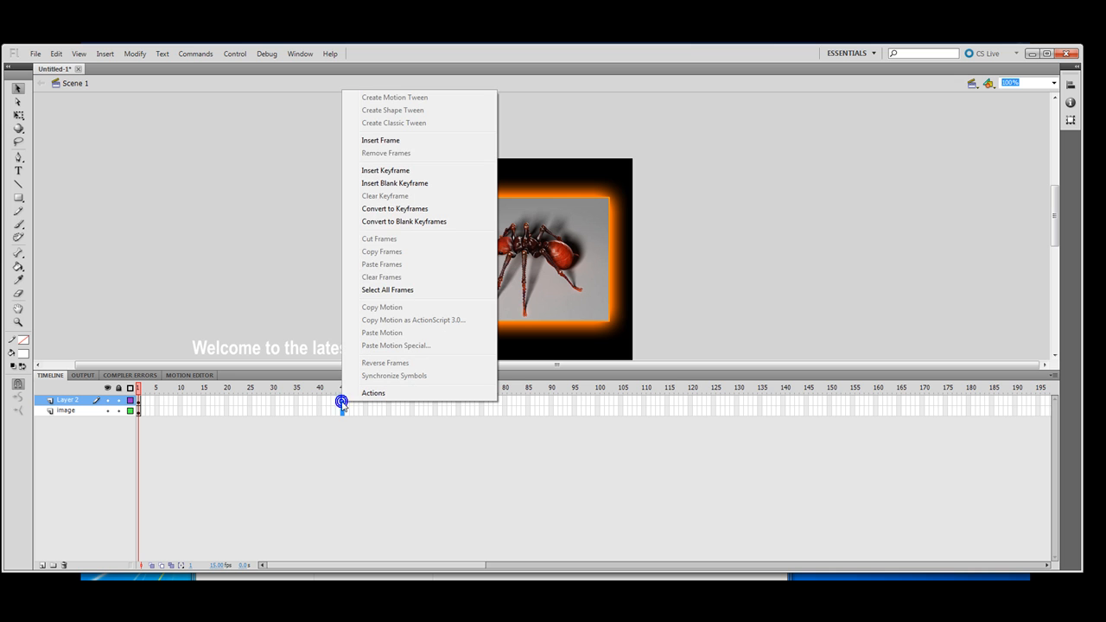
click(378, 144)
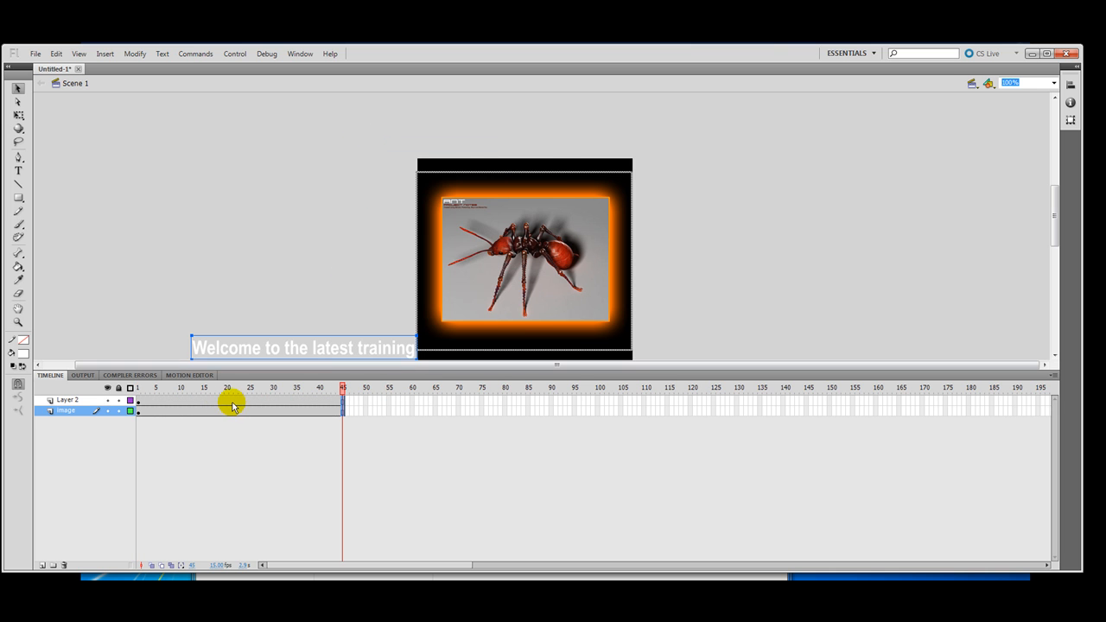
Step: Make the text layer active, keep it visible, and lock the image layer
click(76, 400)
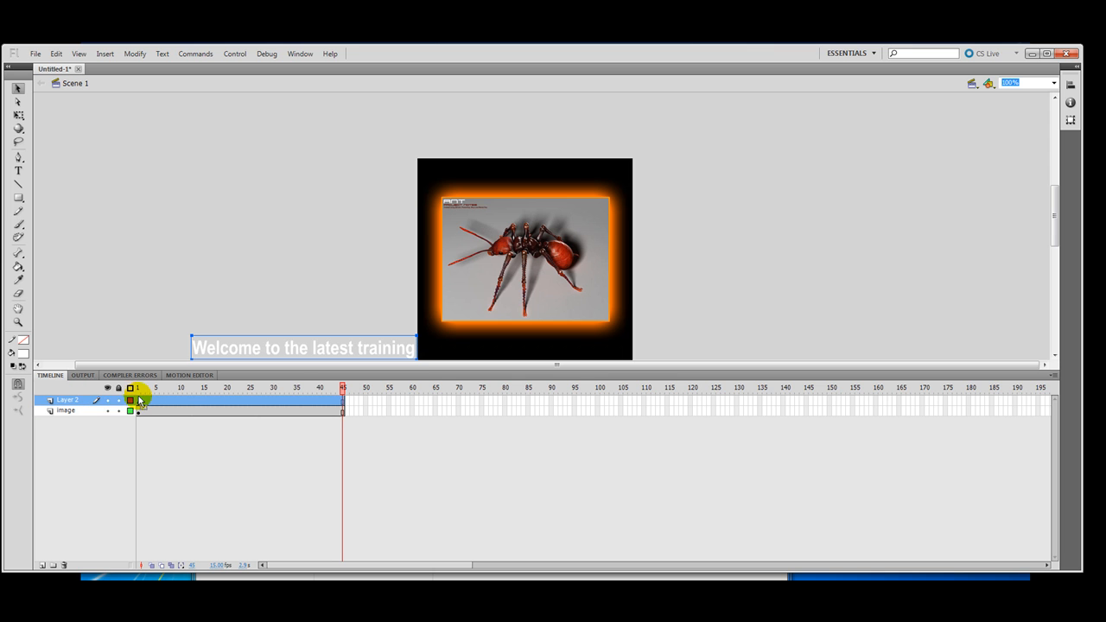
click(108, 401)
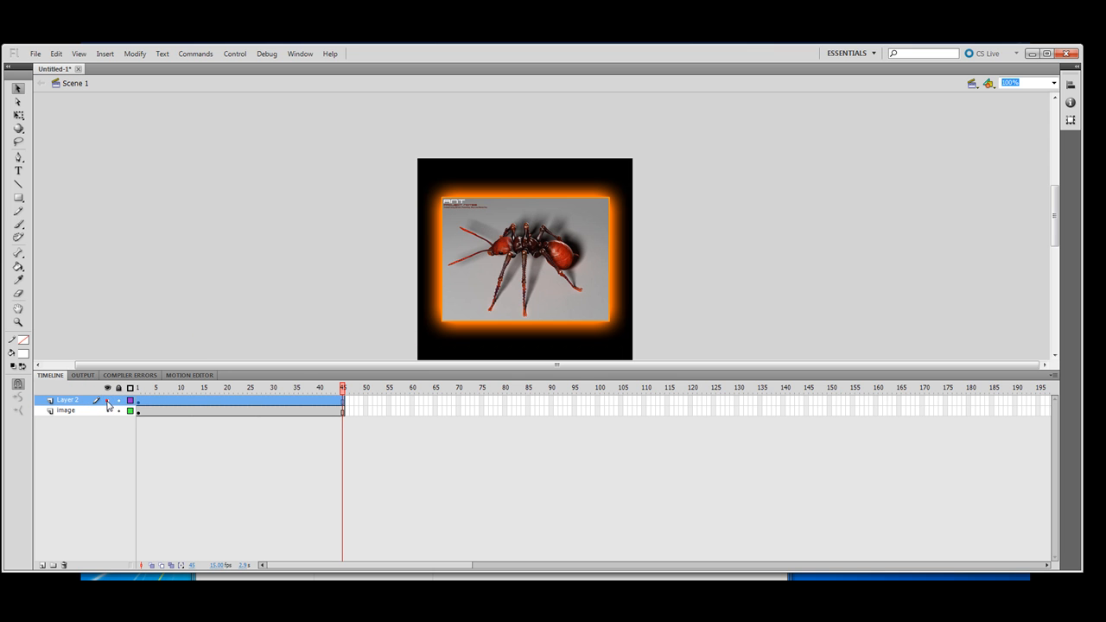
click(108, 401)
click(108, 402)
click(120, 413)
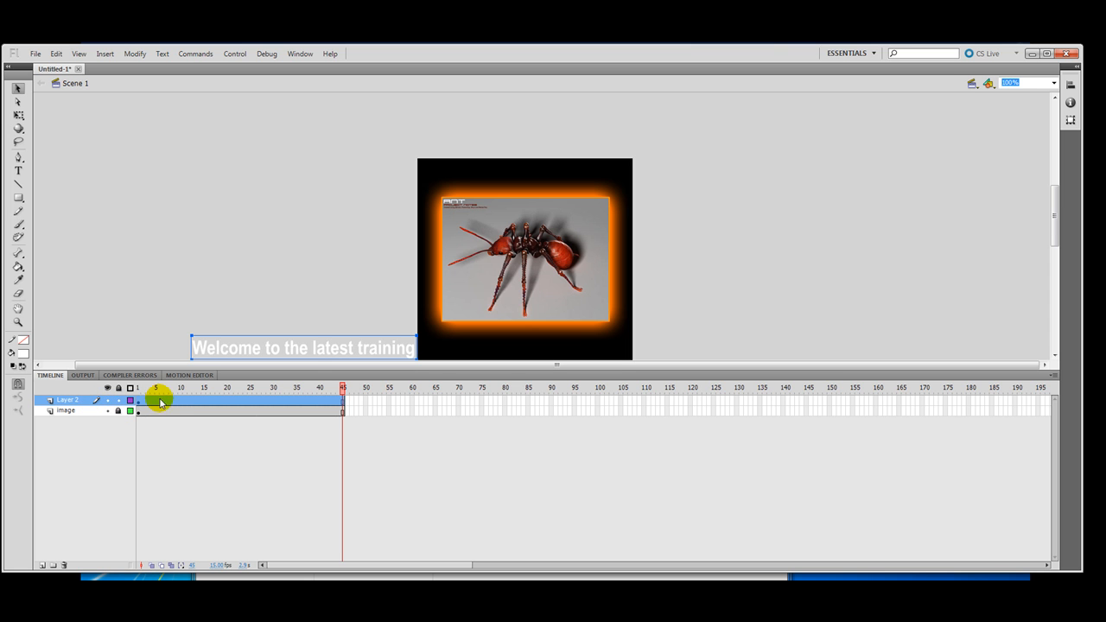
Step: Give the text layer a classic tween ending in a keyframe at frame 45
right_click(160, 401)
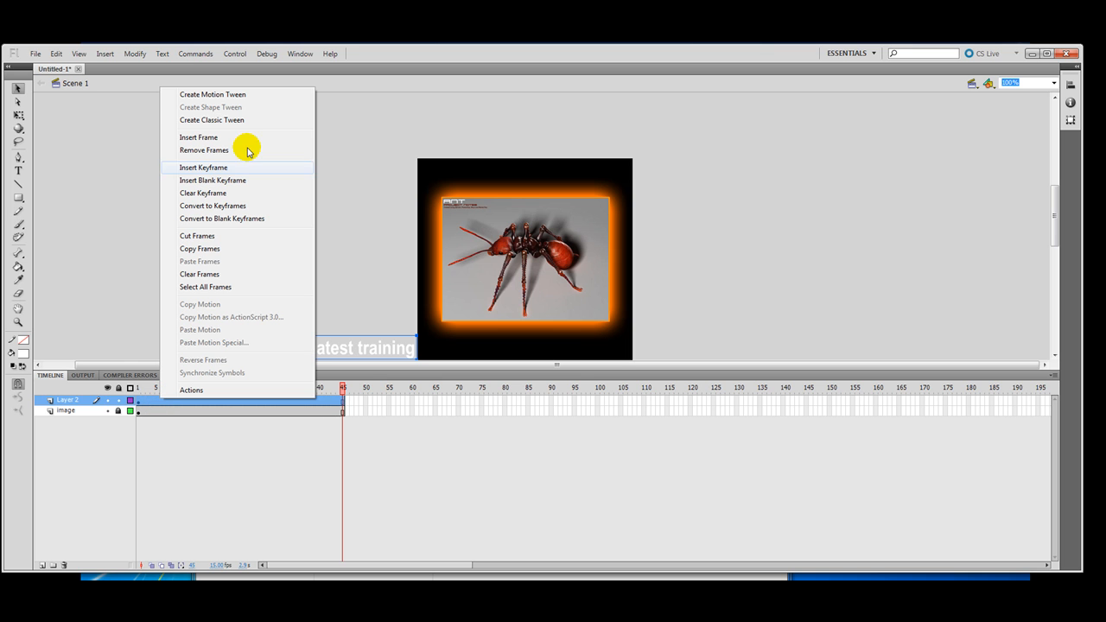
click(224, 122)
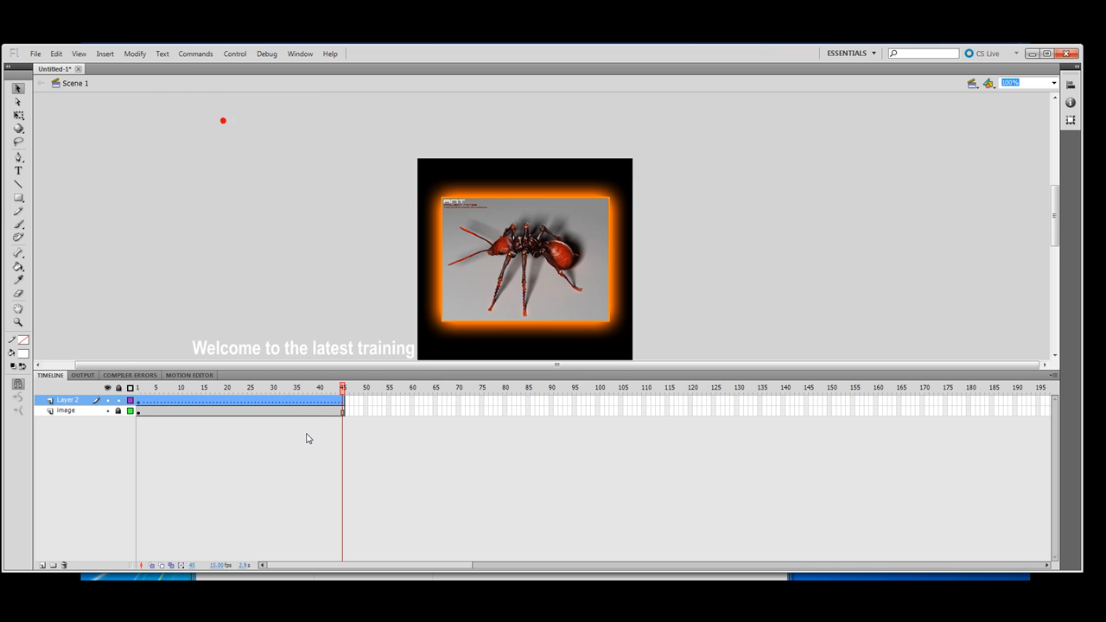
click(342, 401)
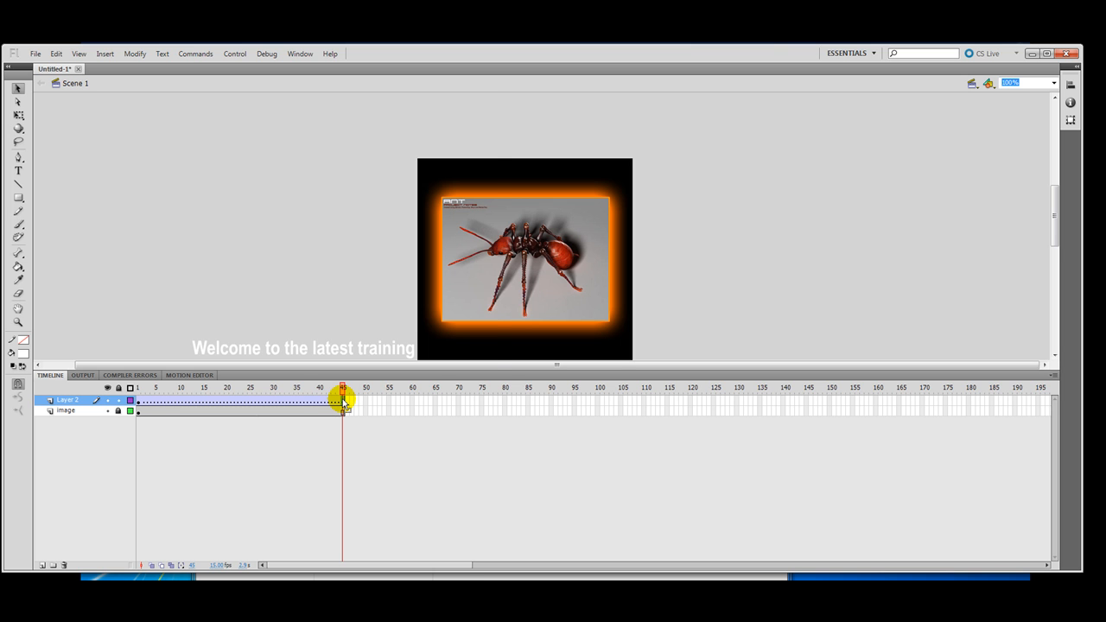
right_click(342, 400)
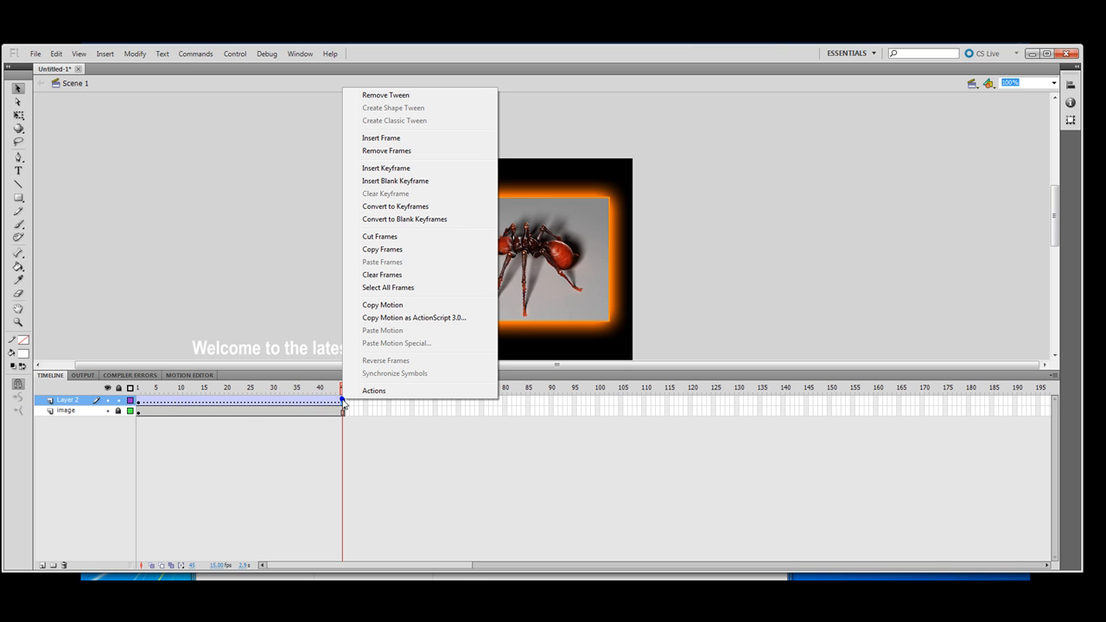
click(394, 168)
Step: At frame 45, drag the Welcome text right of the ant image, preview, then return to frame 1
click(342, 400)
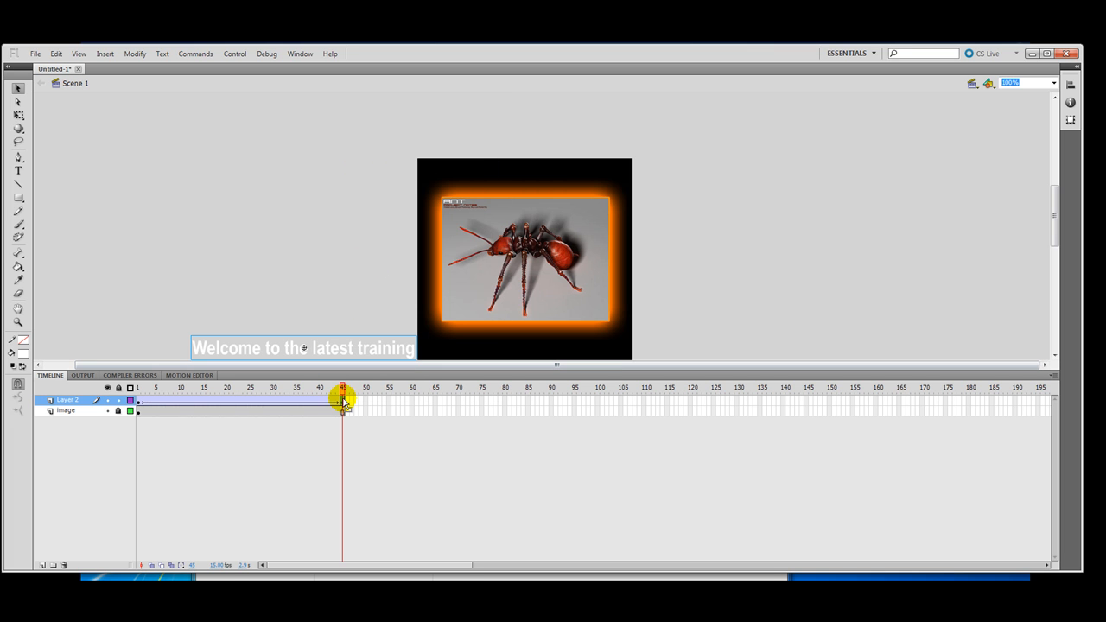
click(234, 350)
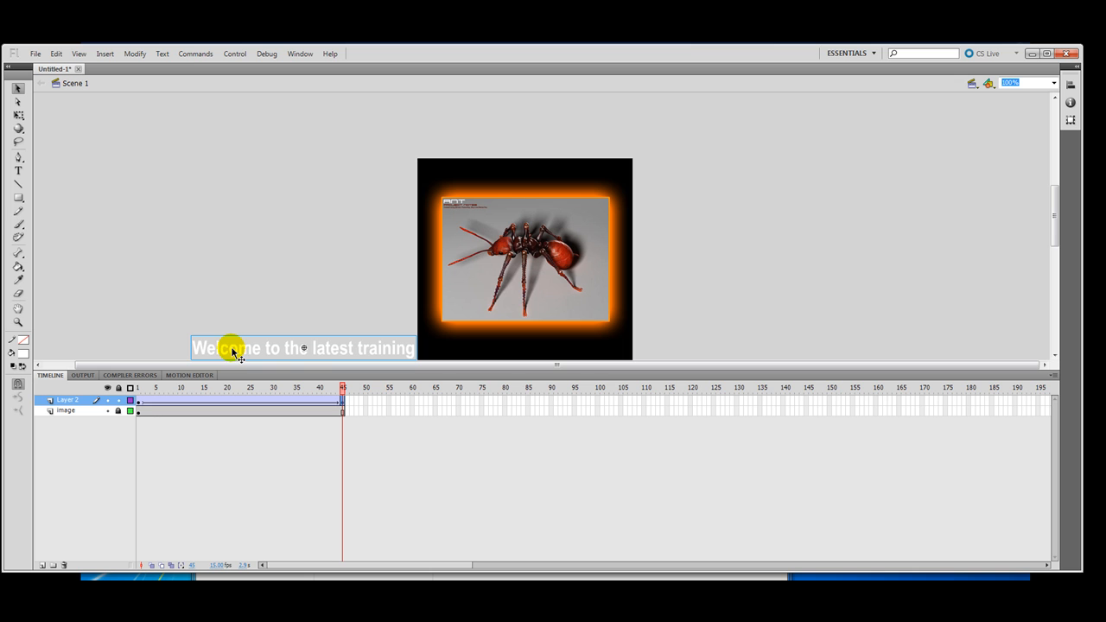
drag(271, 350, 675, 351)
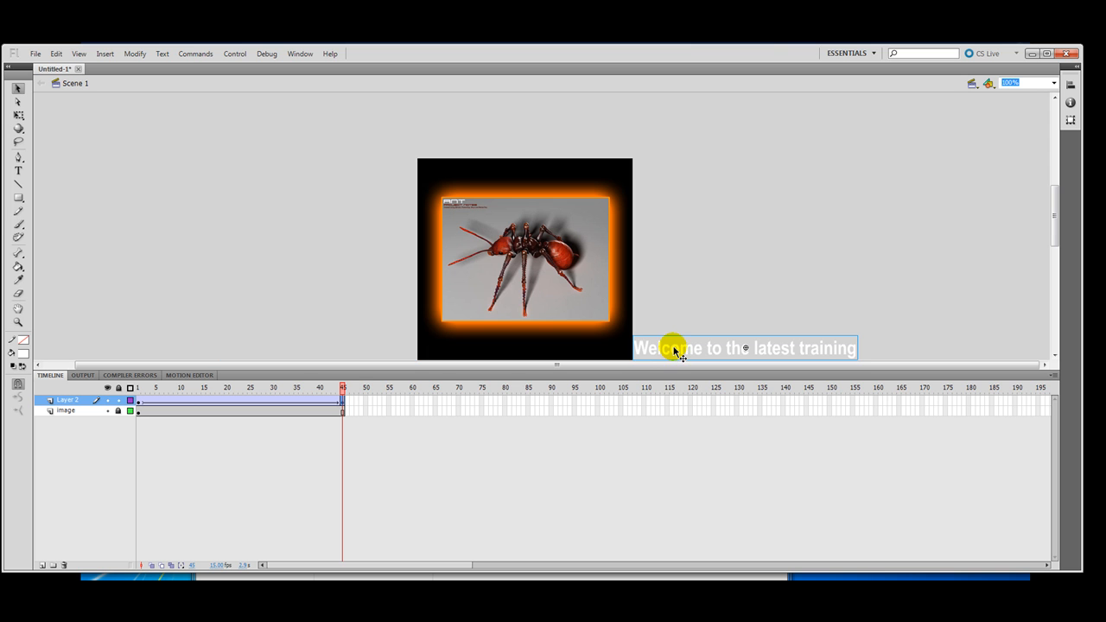
mouse_move(341, 388)
mouse_down()
mouse_move(130, 385)
mouse_move(354, 386)
mouse_up()
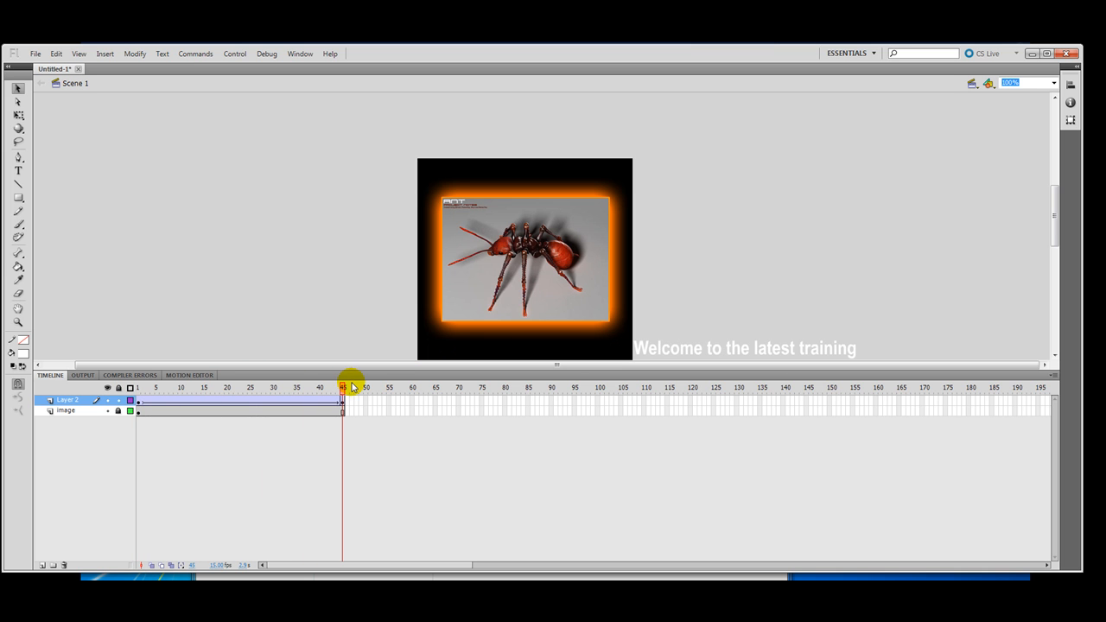
click(140, 390)
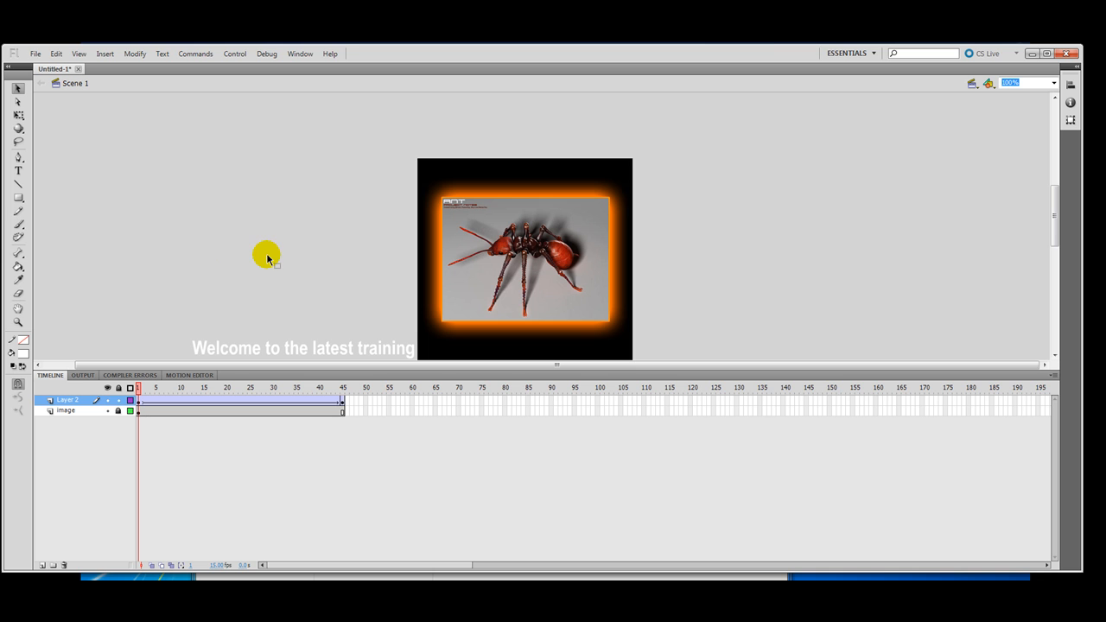
click(35, 54)
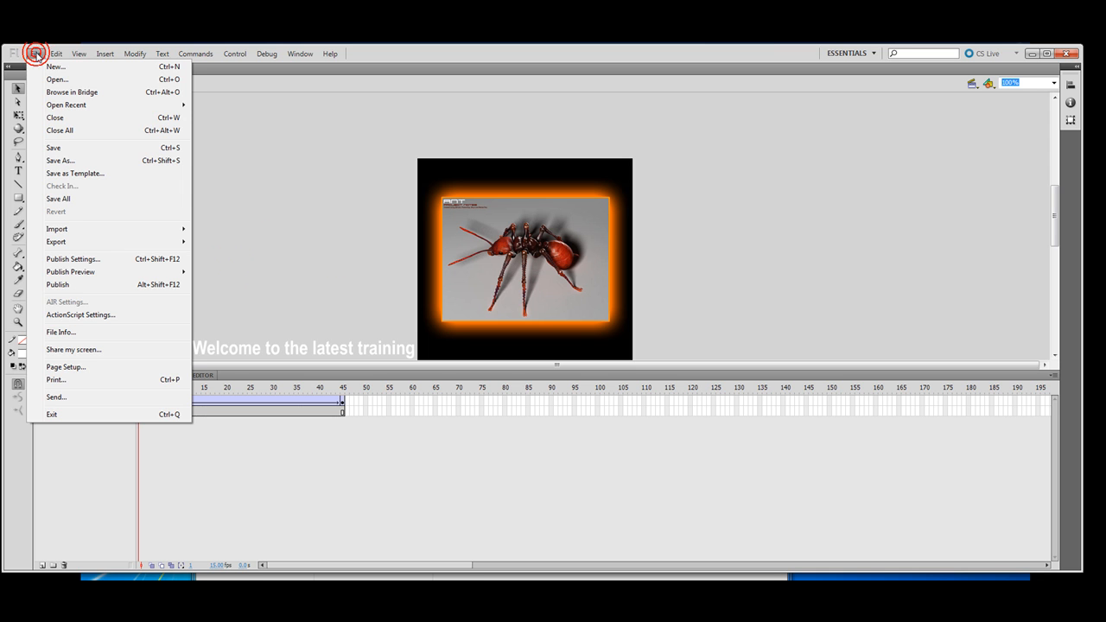
mouse_move(81, 242)
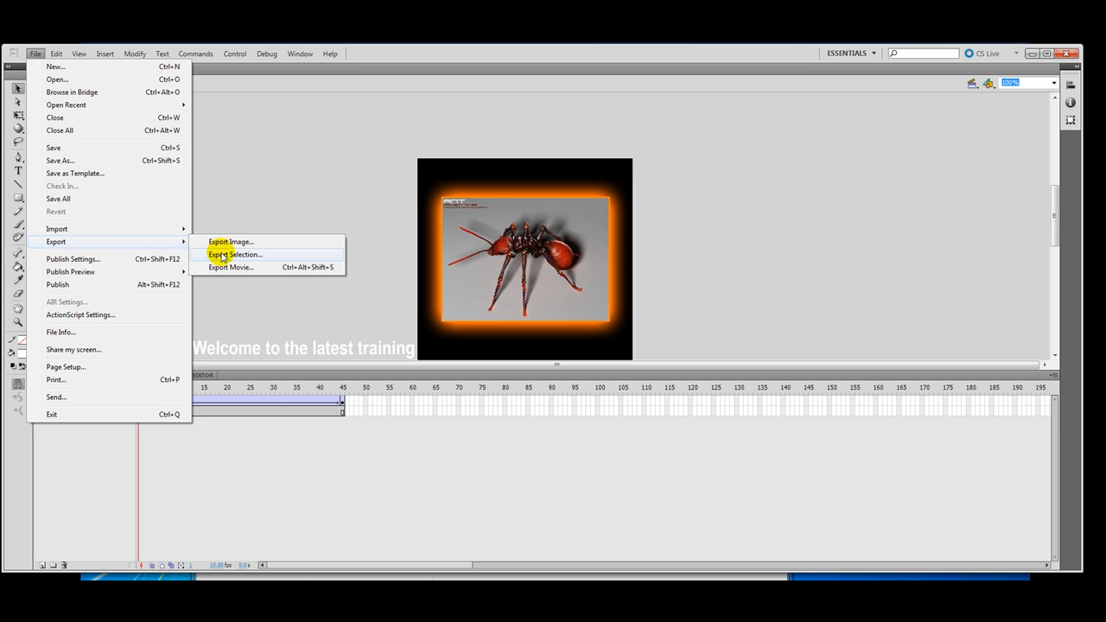
click(223, 267)
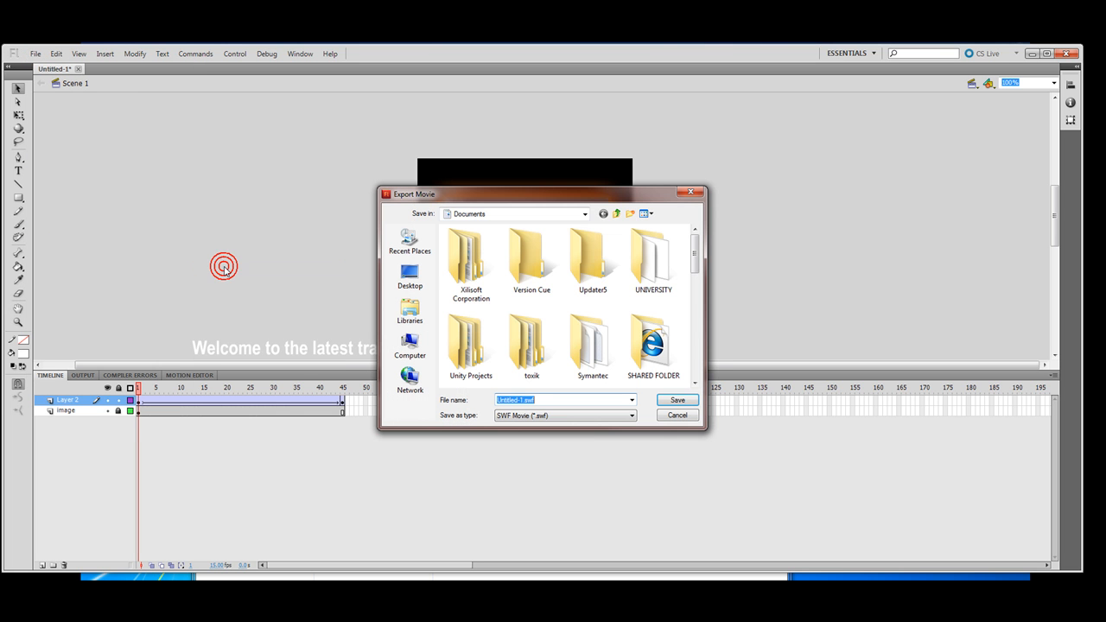
click(410, 281)
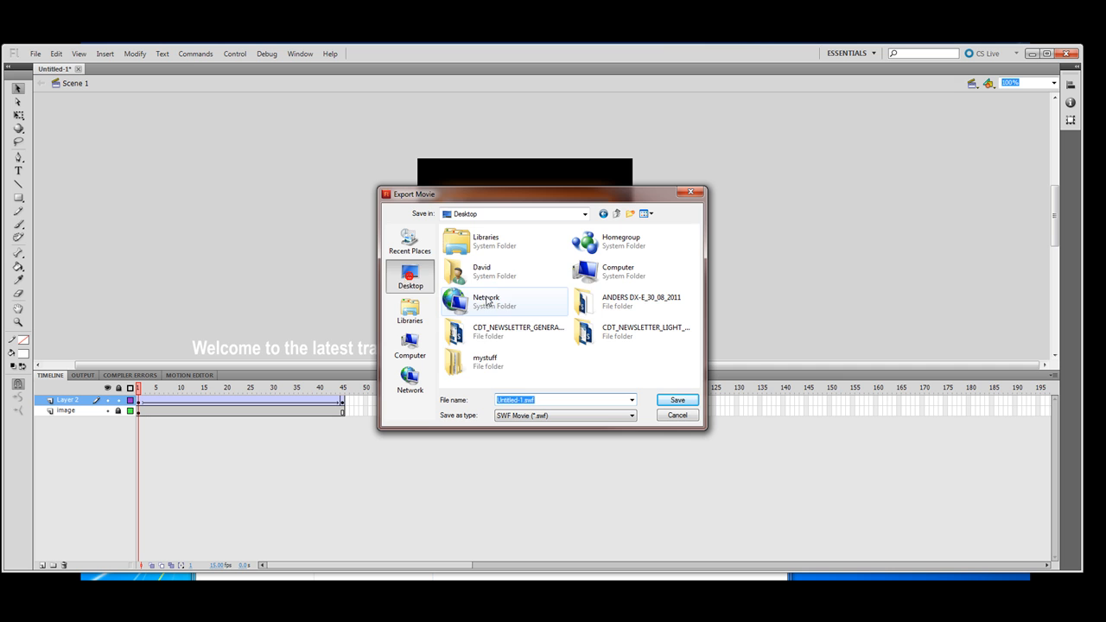
double_click(473, 364)
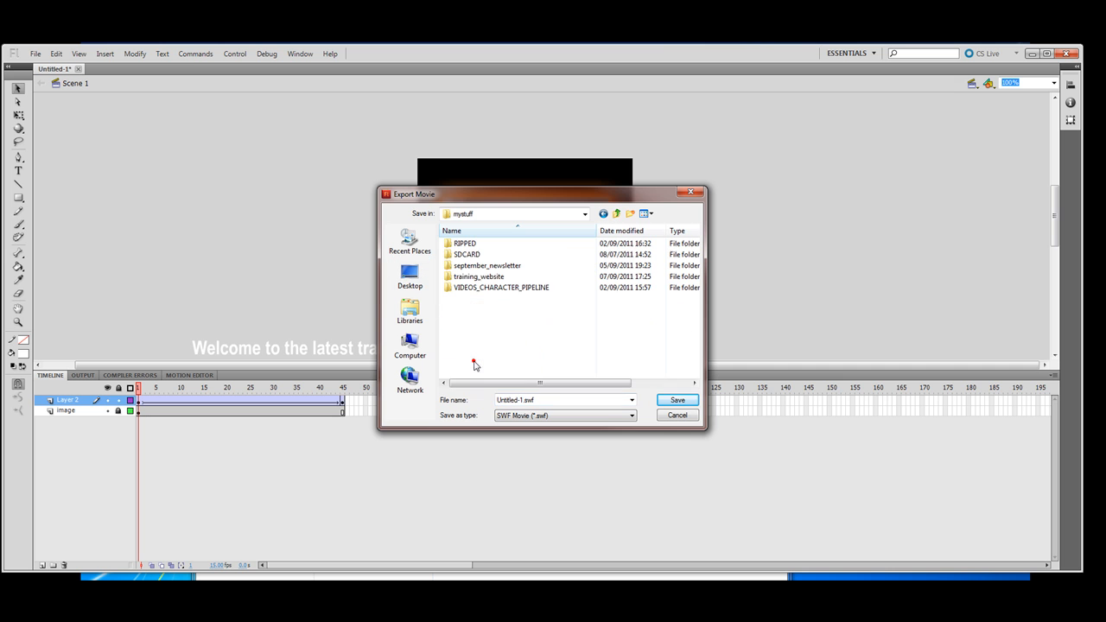
double_click(464, 276)
double_click(456, 256)
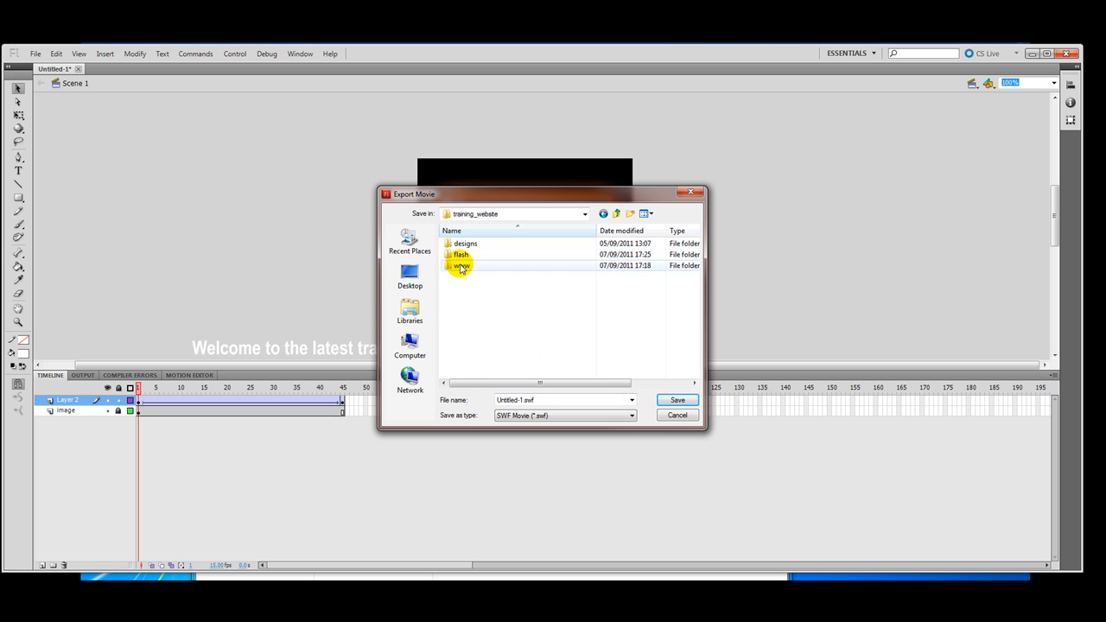
double_click(507, 401)
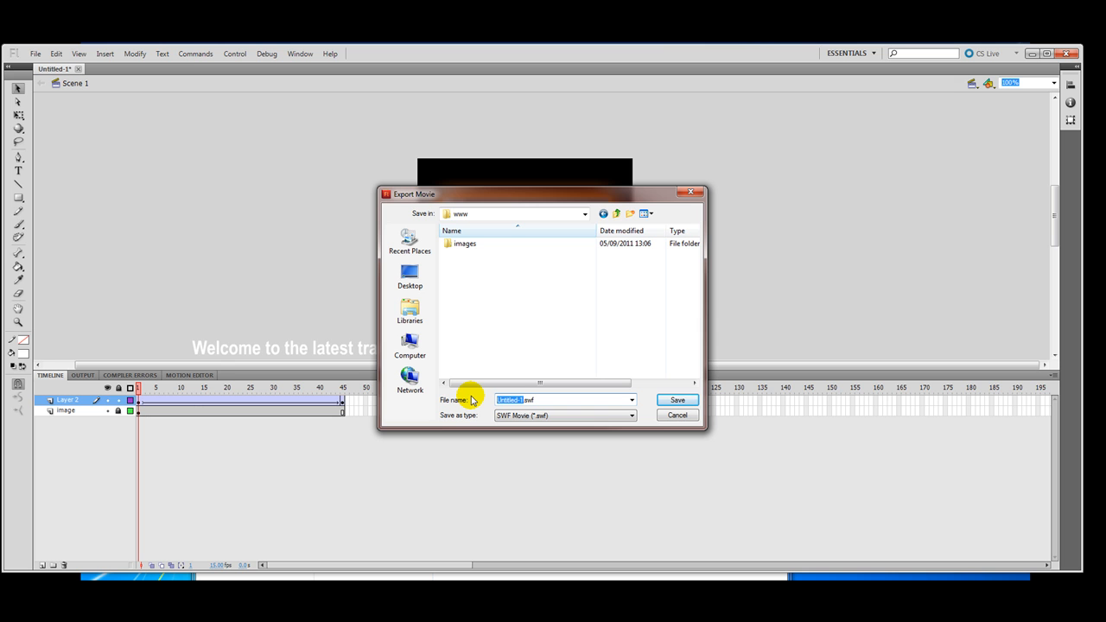
text(image)
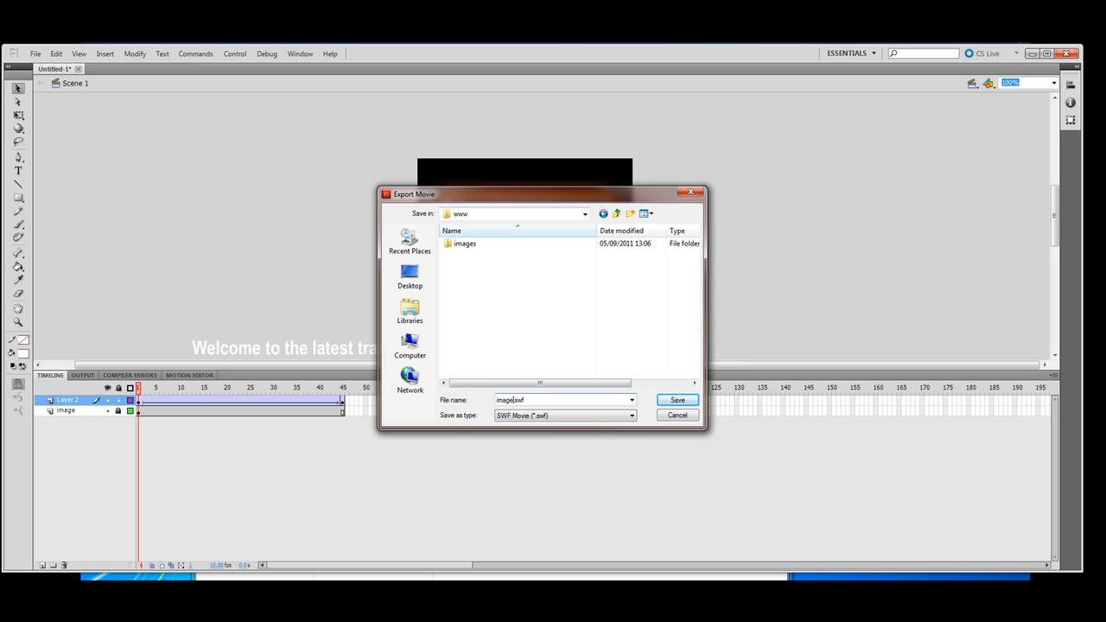
click(673, 402)
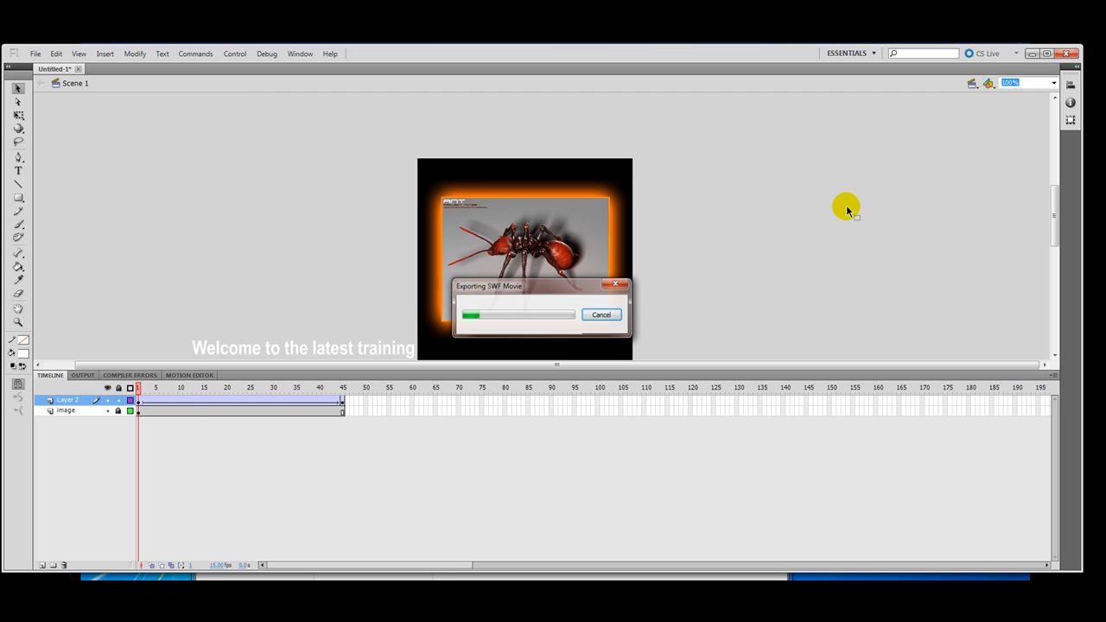
click(36, 54)
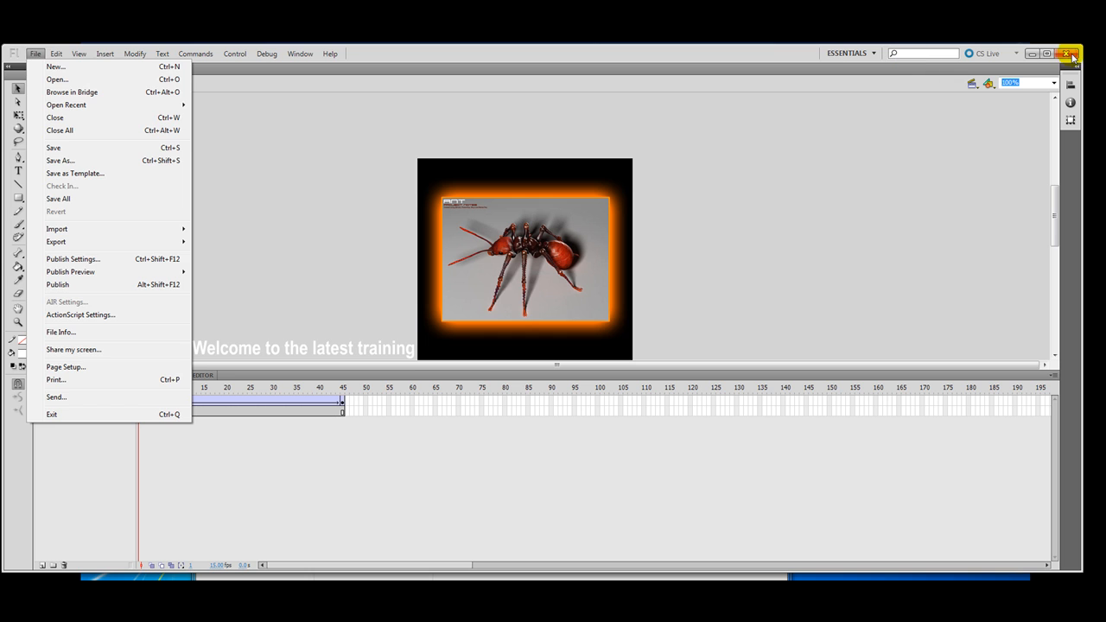
Step: Close Flash without saving Untitled-1 and return to the www folder
click(1067, 54)
click(542, 328)
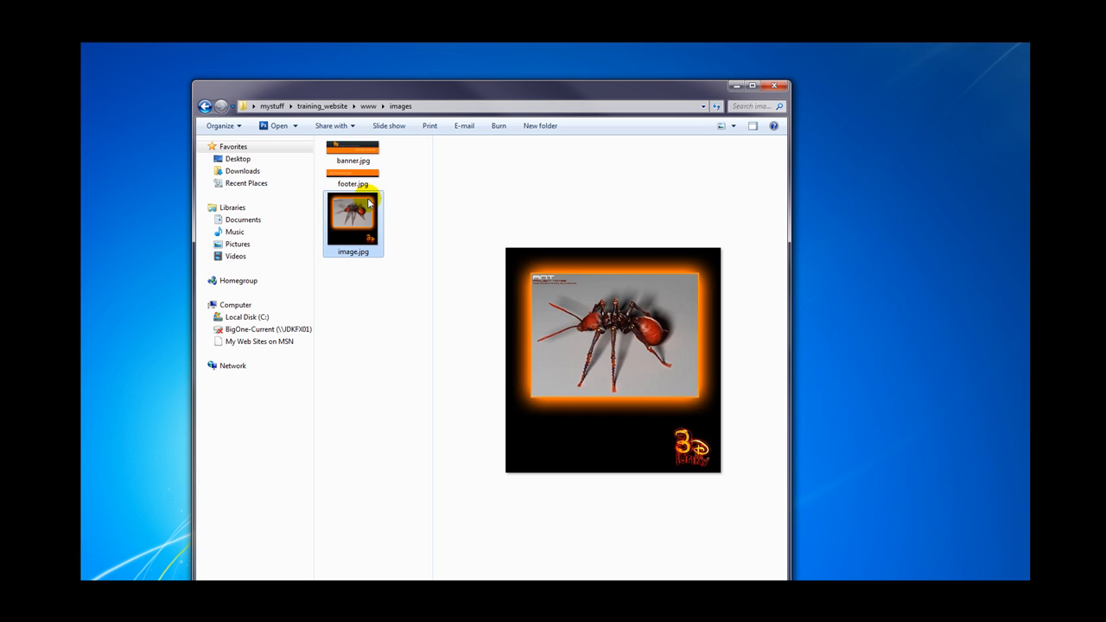
click(201, 107)
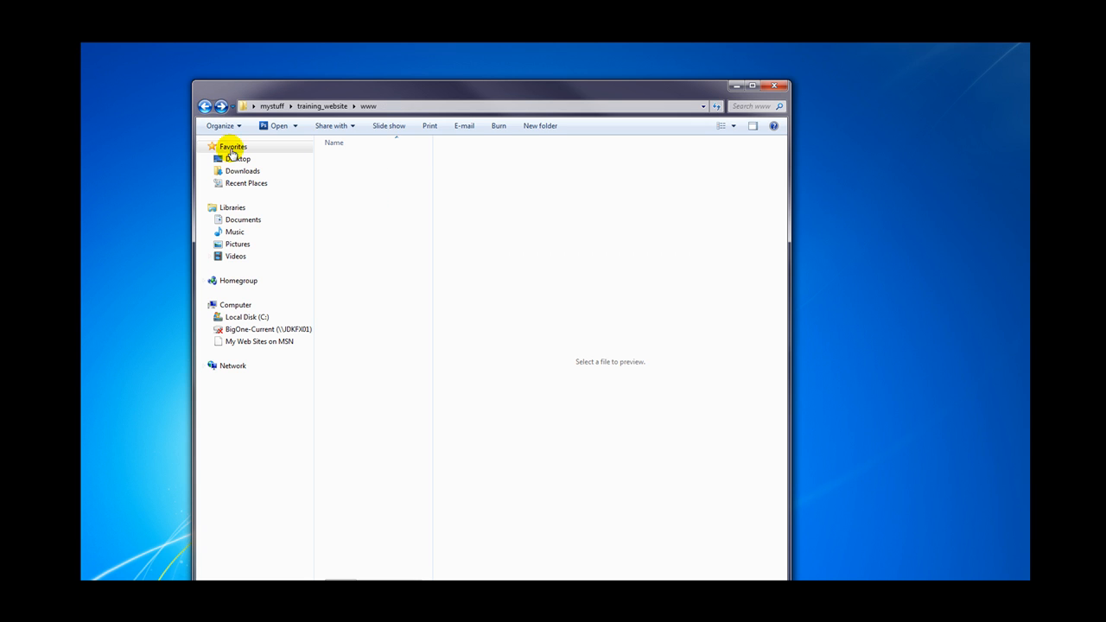
Step: Play image.swf from the www folder to check the animation, then close the preview
click(345, 198)
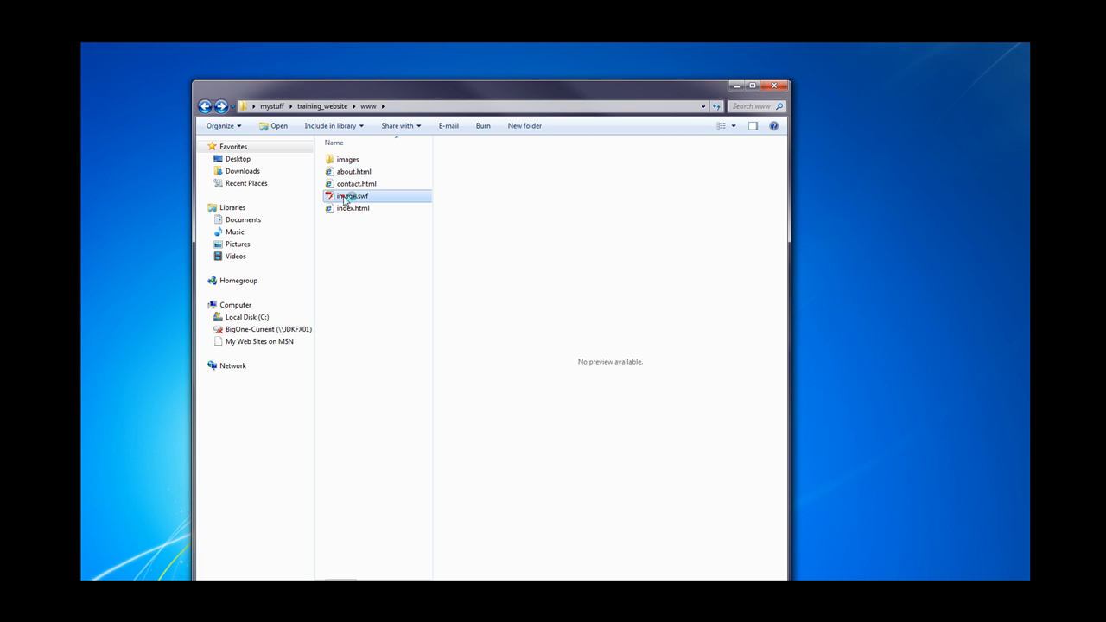
double_click(345, 198)
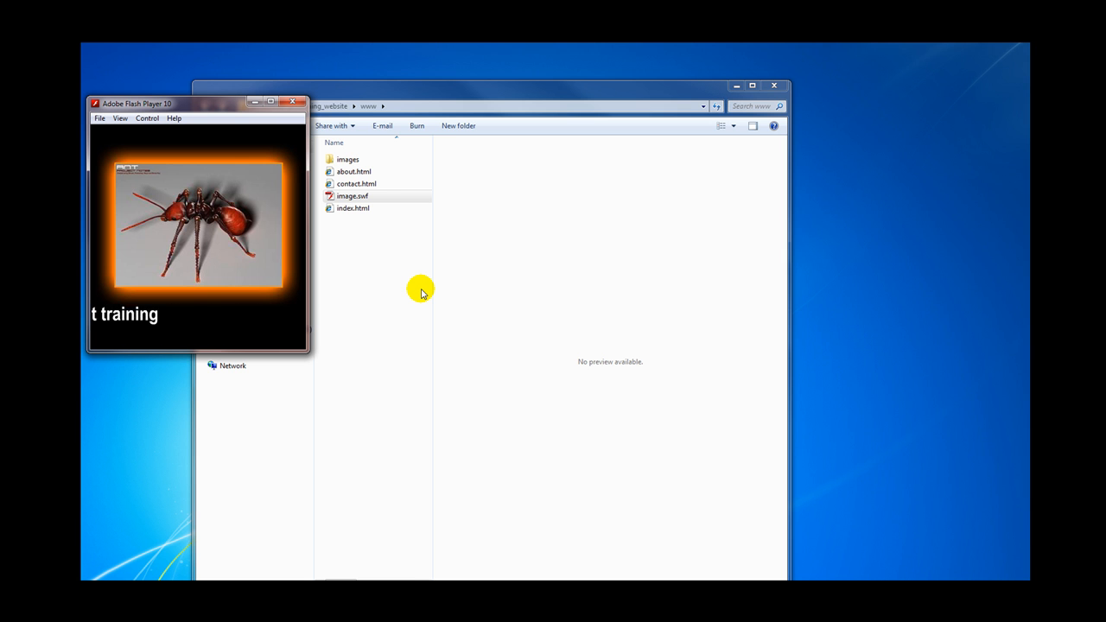
click(293, 102)
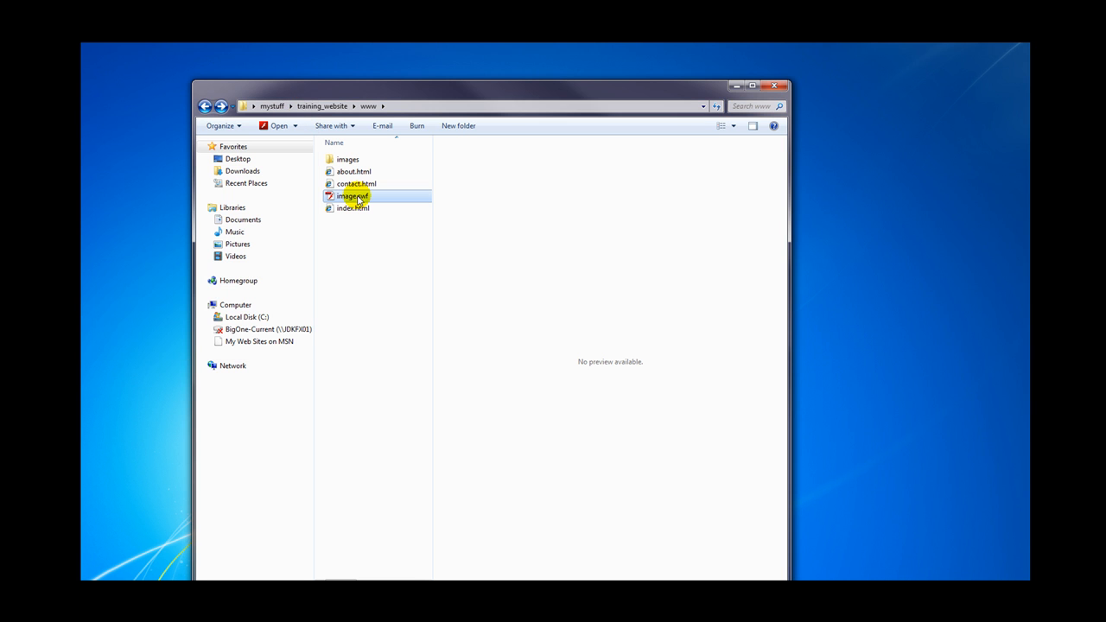
click(349, 248)
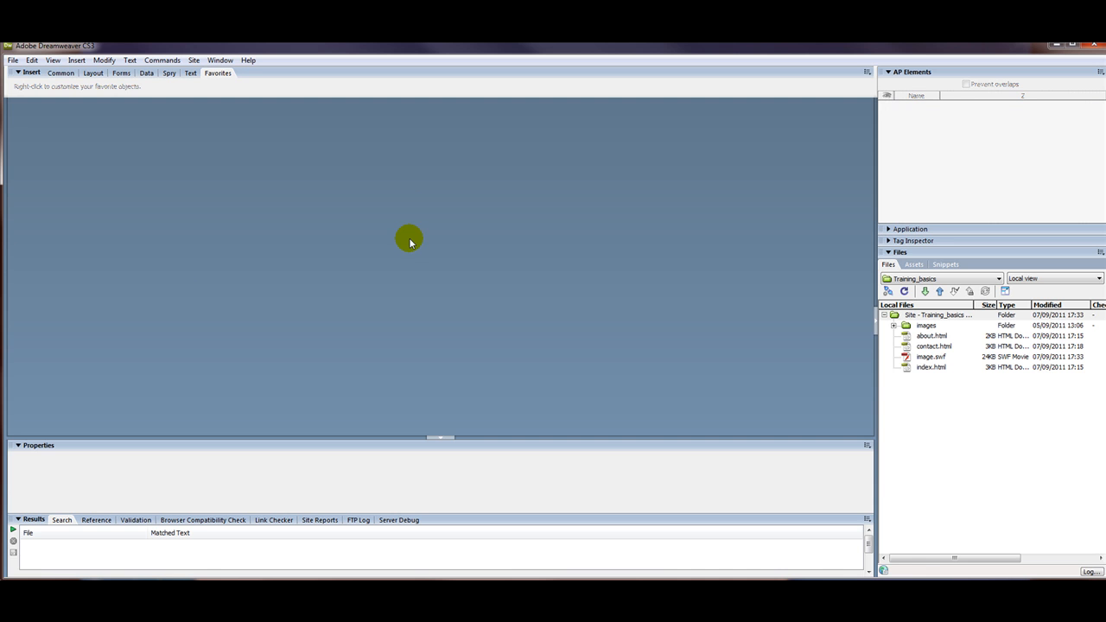
Step: Open index.html and delete the static ant picture from its right-column cell
click(909, 371)
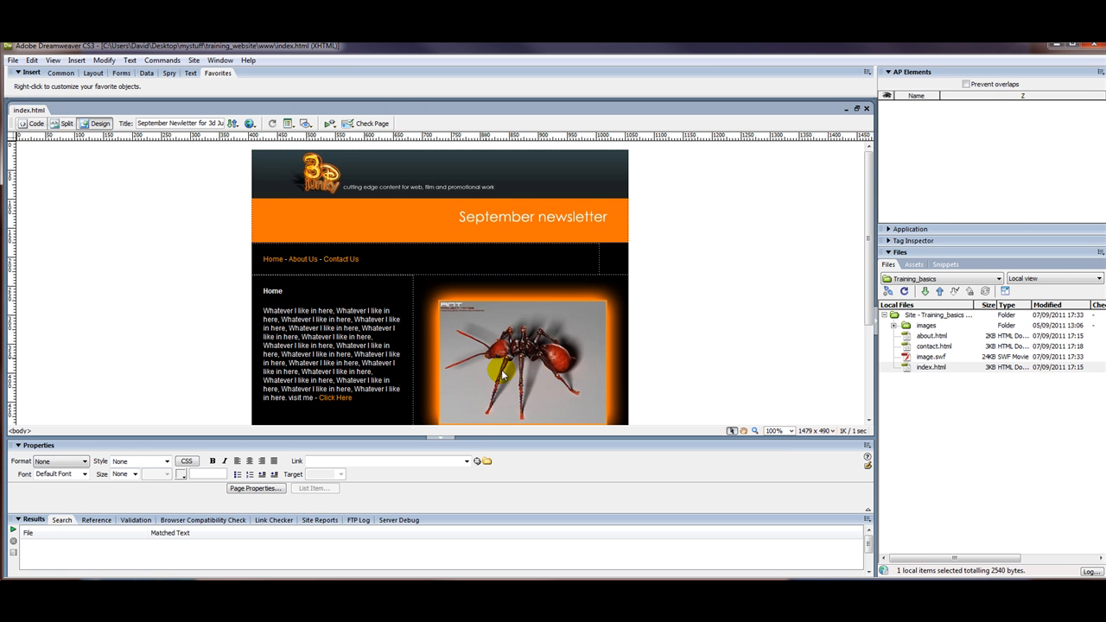
click(499, 342)
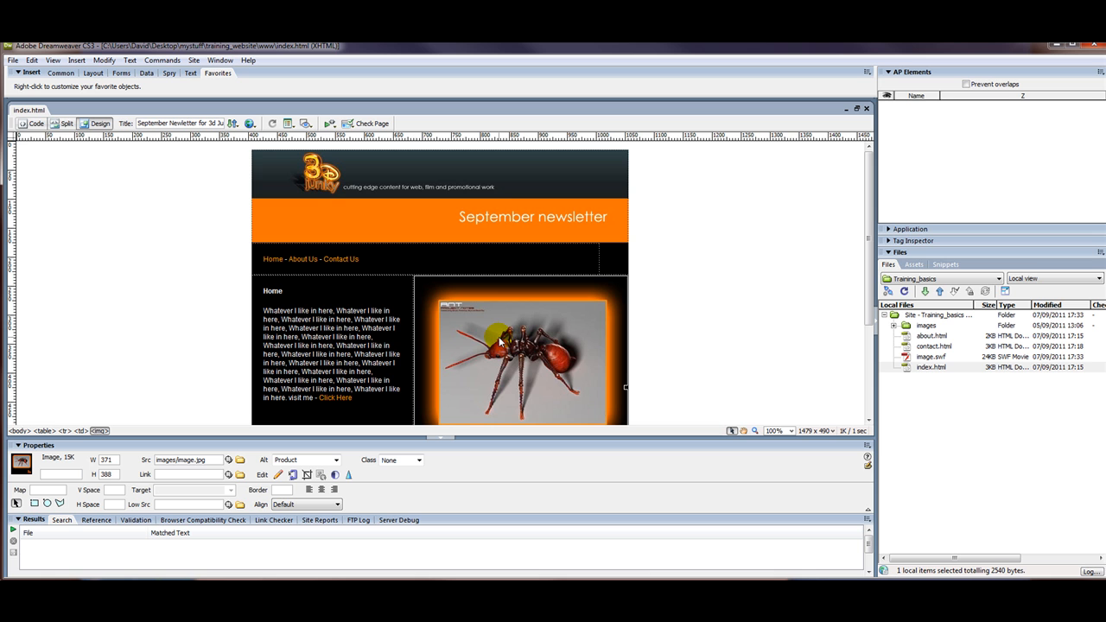
key(Delete)
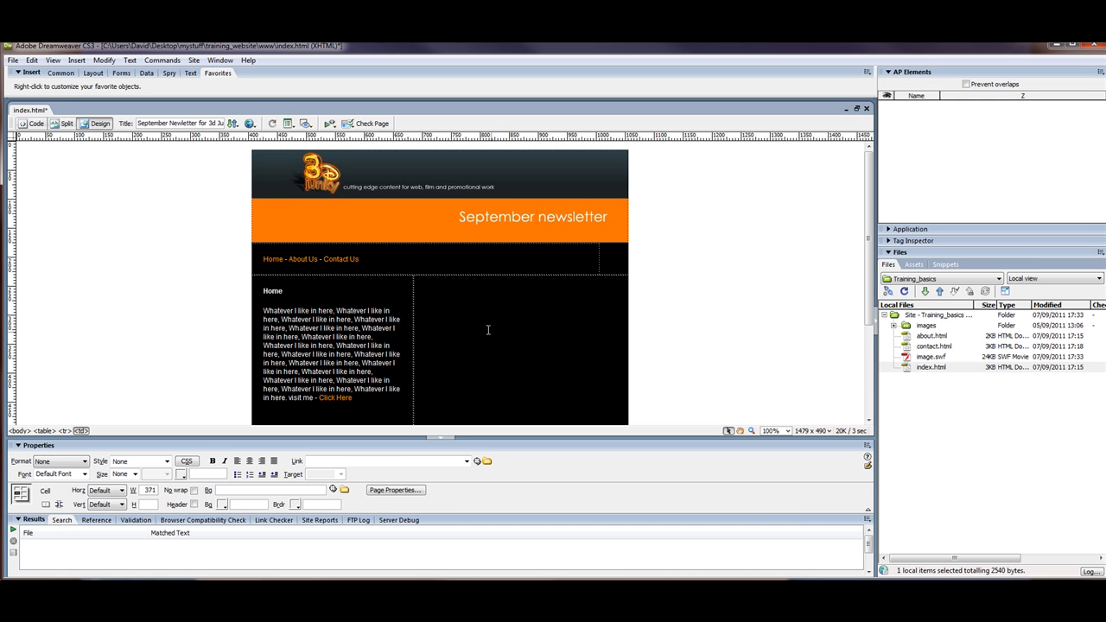
Step: Insert image.swf as a Flash movie in that cell and accept its accessibility title
click(76, 62)
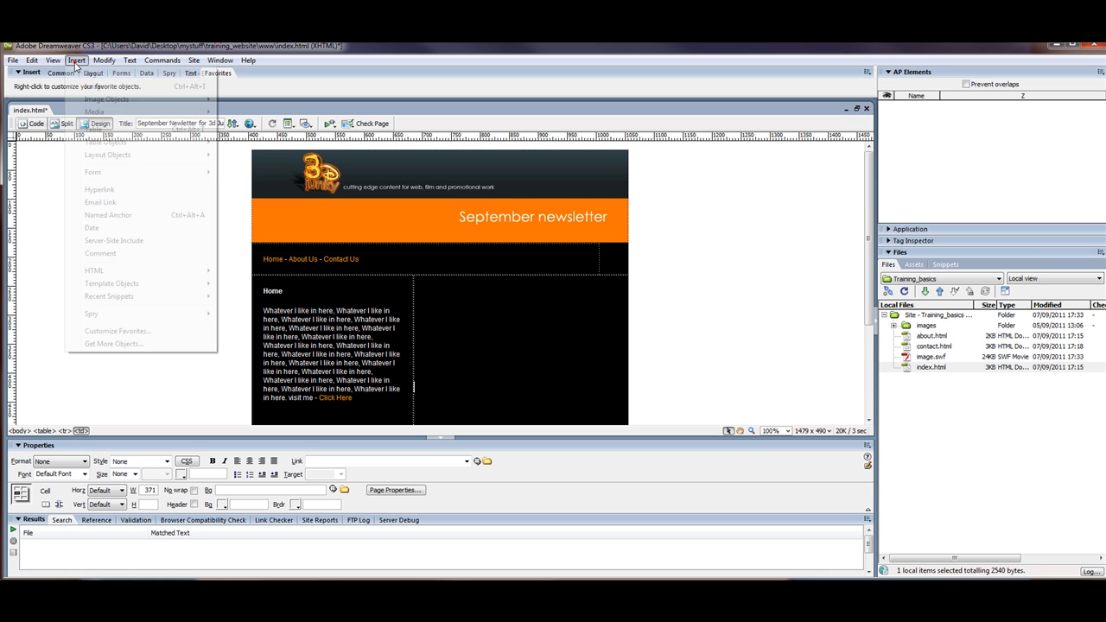
mouse_move(110, 113)
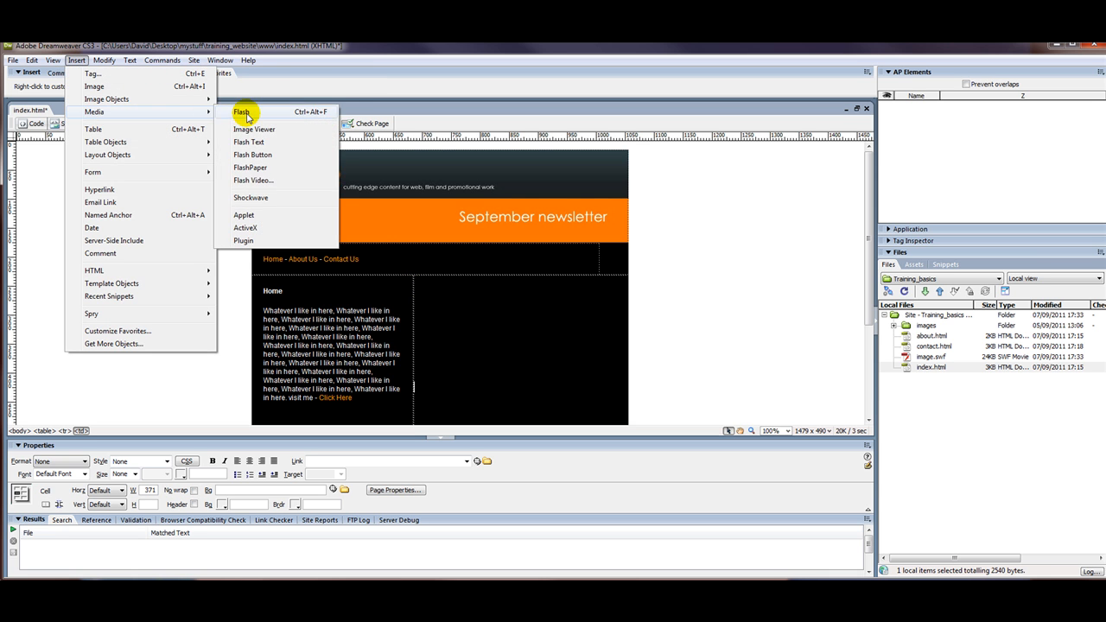
click(242, 113)
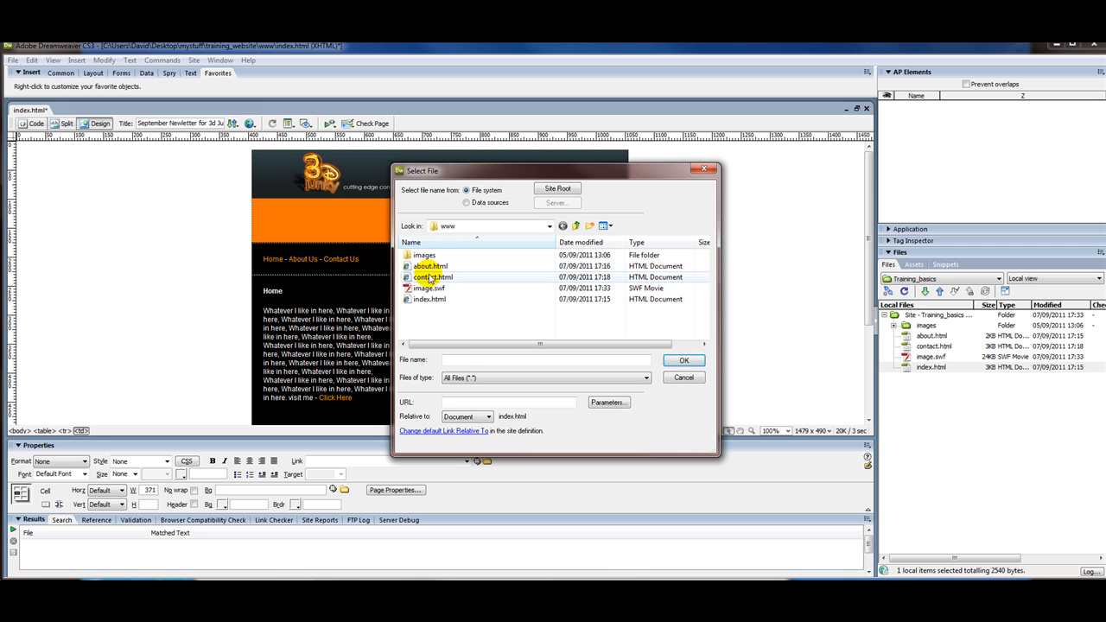
click(429, 287)
click(682, 360)
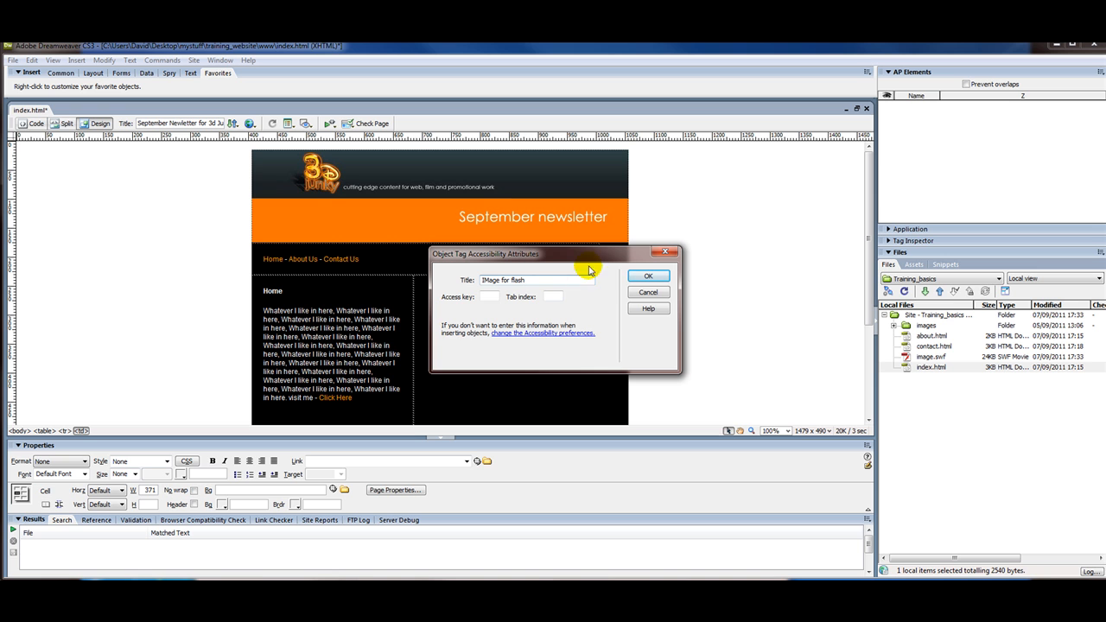
click(645, 275)
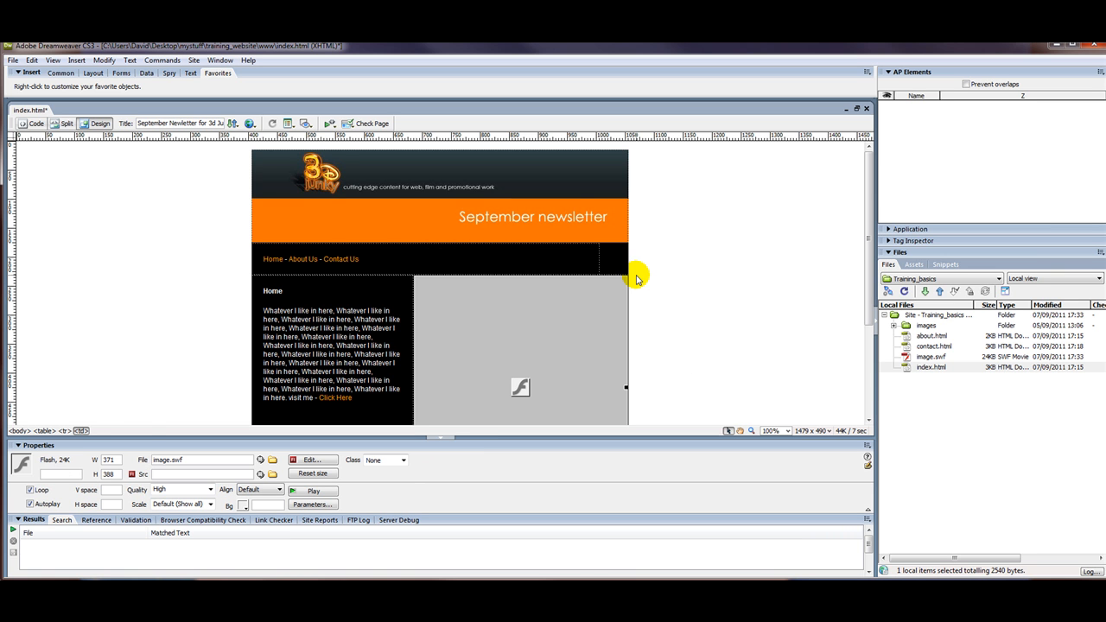
Step: Save index.html, accept copying AC_RunActiveContent.js, and check the new Scripts folder
click(13, 60)
click(49, 168)
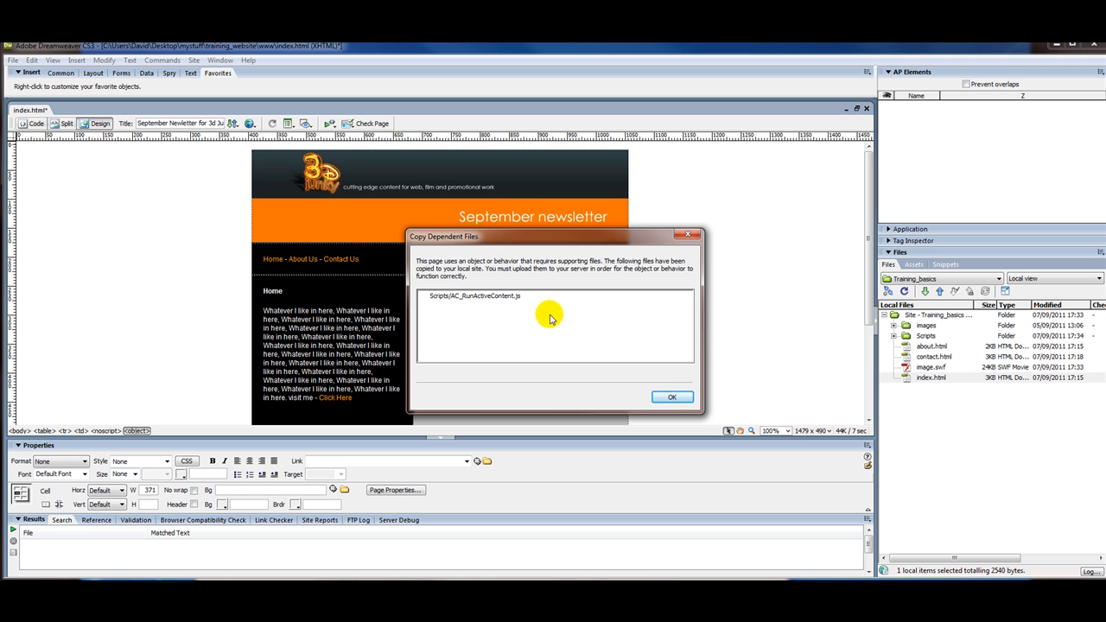
click(672, 398)
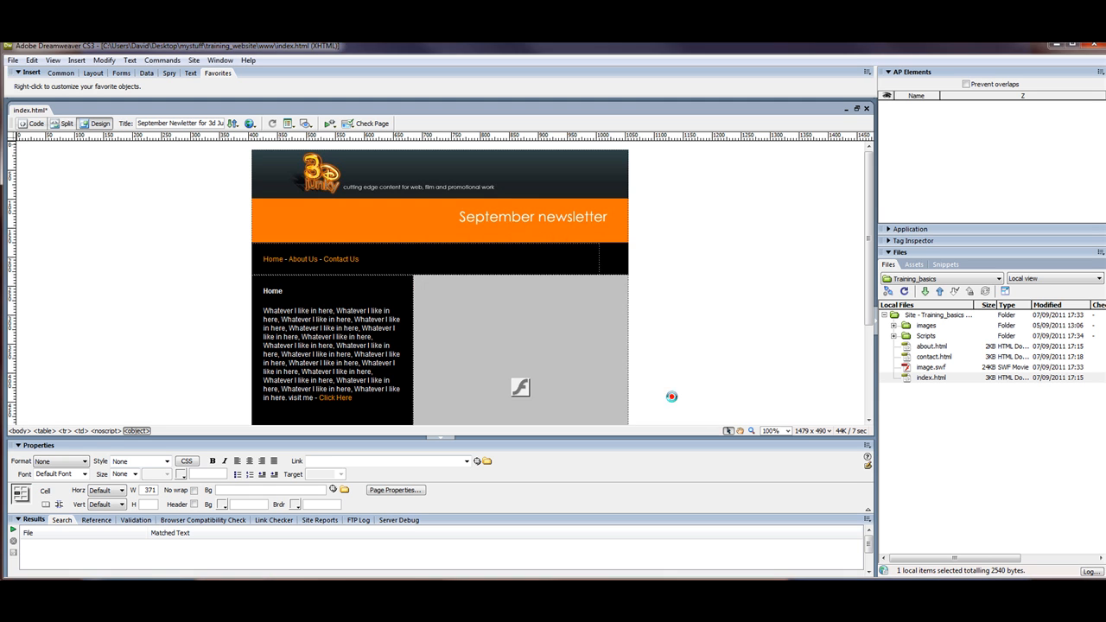
click(659, 297)
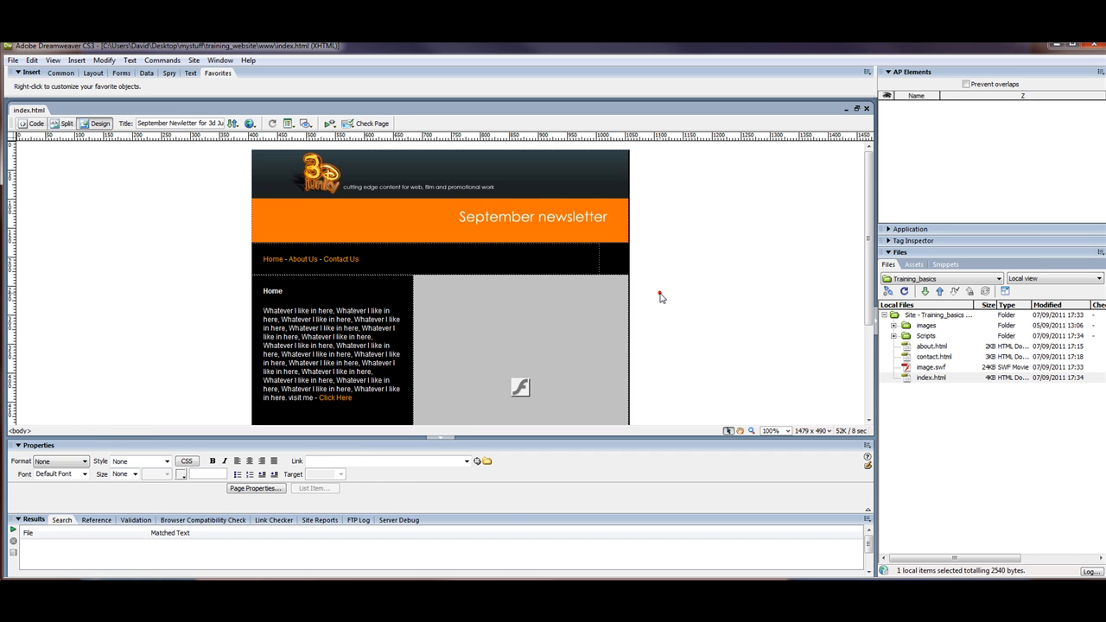
click(905, 337)
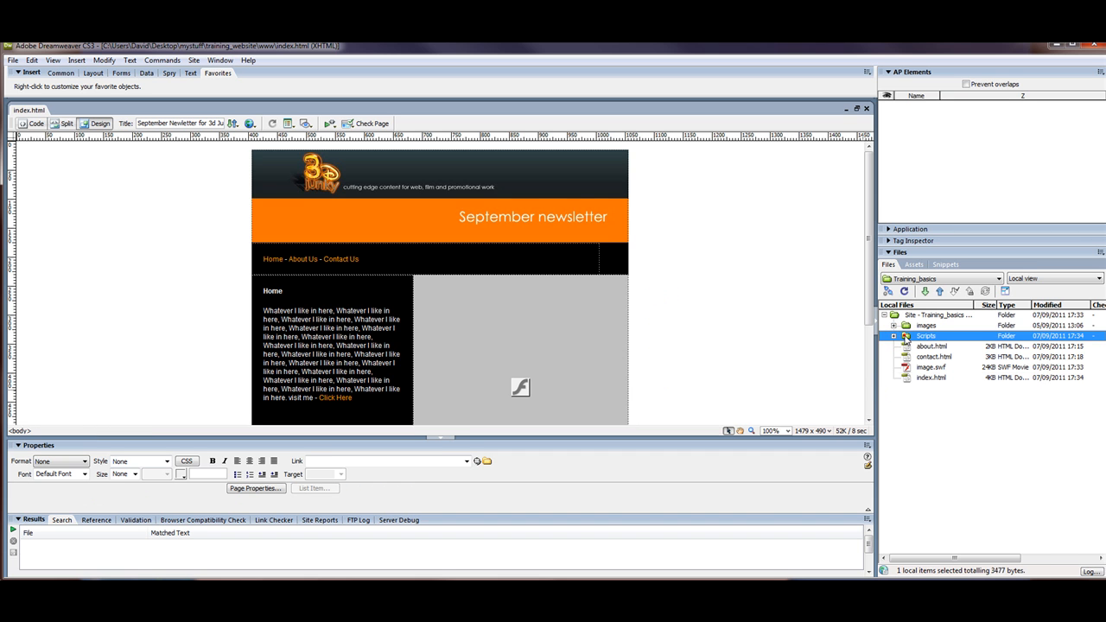
click(749, 347)
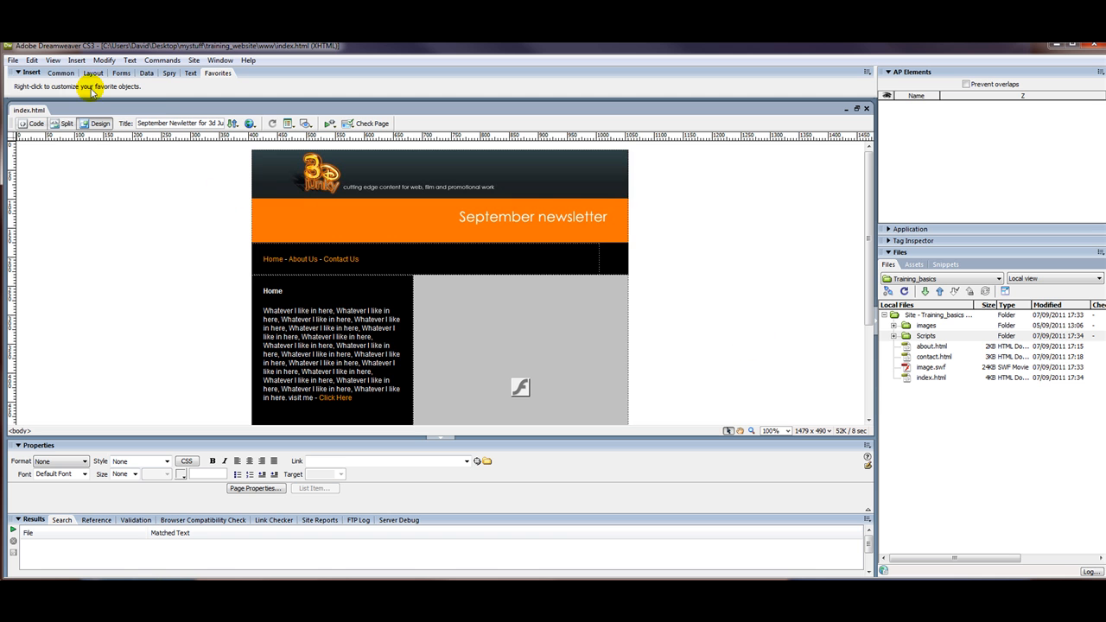
click(12, 60)
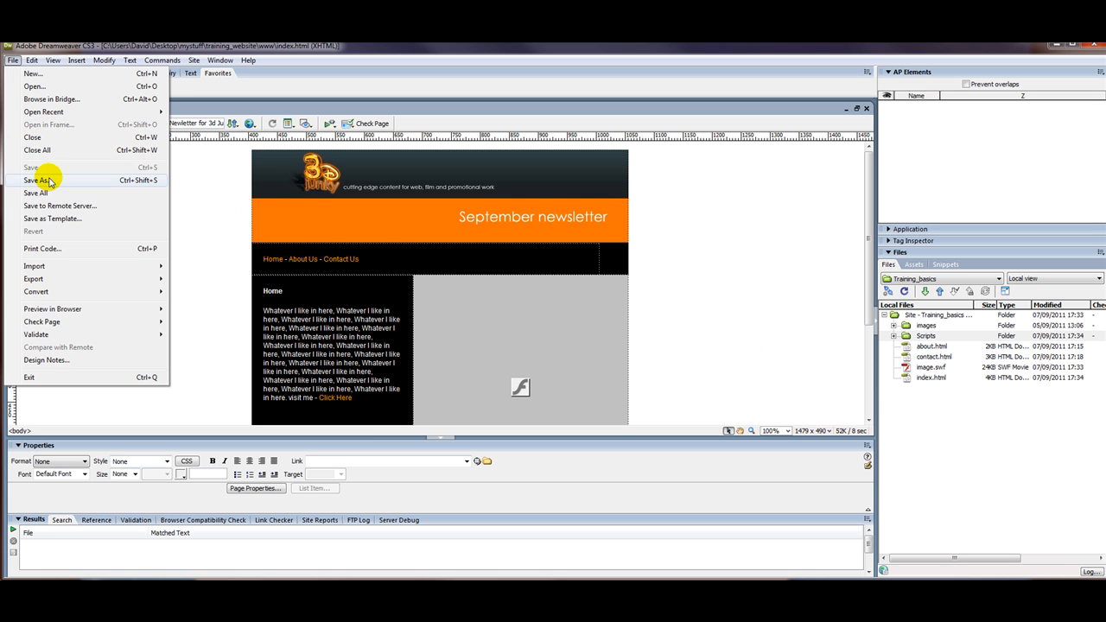
click(225, 229)
Step: Open index.html from the www folder in Internet Explorer
click(218, 594)
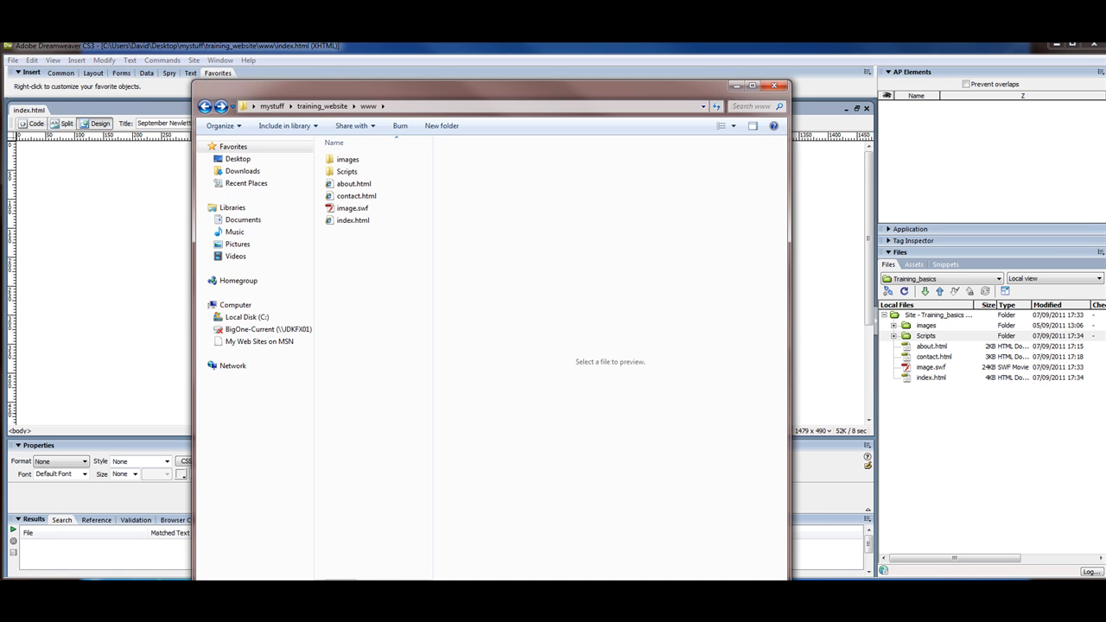
click(330, 220)
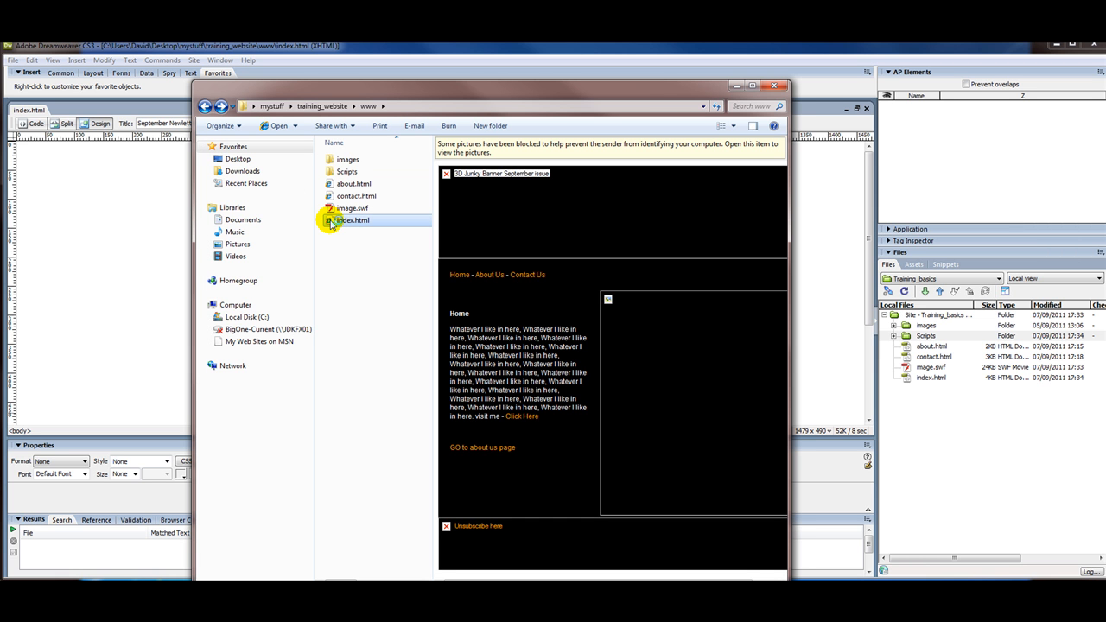
double_click(330, 222)
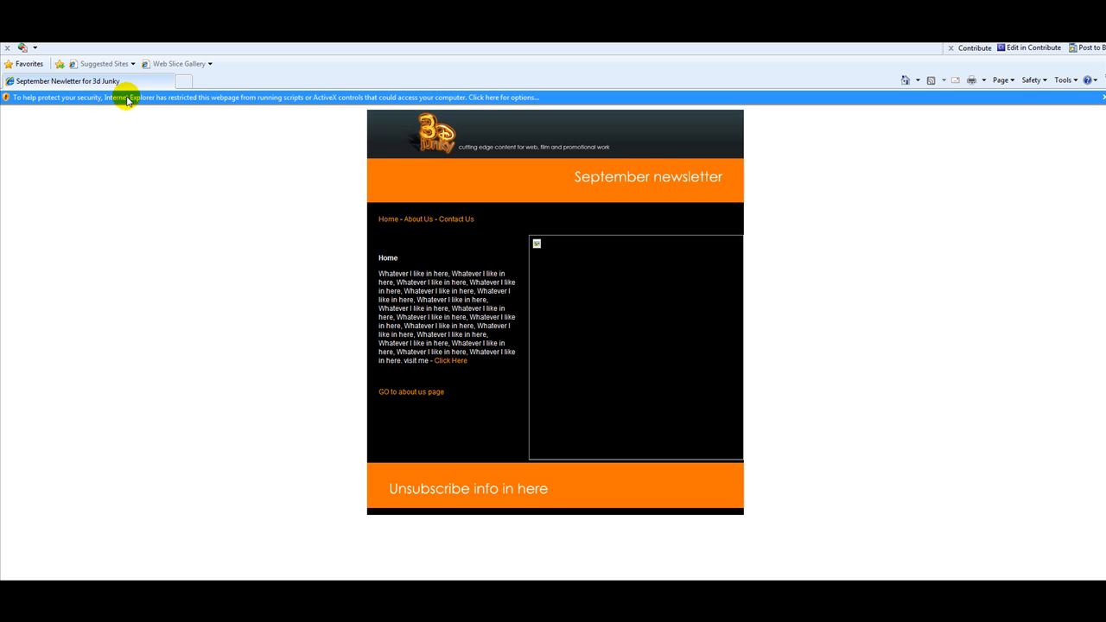
Step: Allow the page's blocked content and confirm the security warning so the Flash movie plays
click(395, 99)
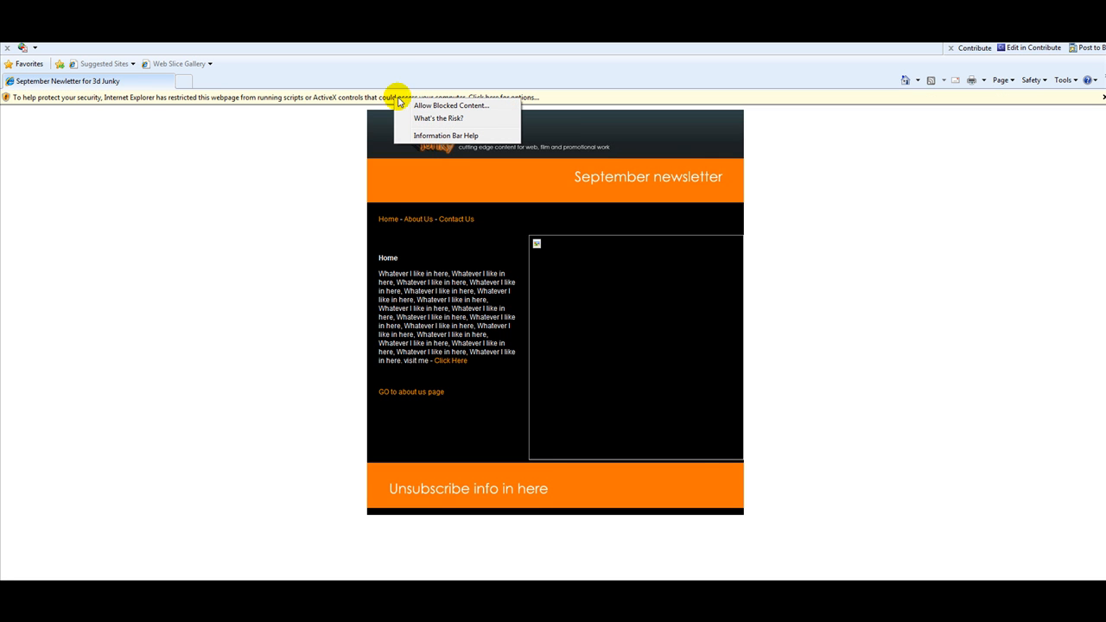
click(420, 107)
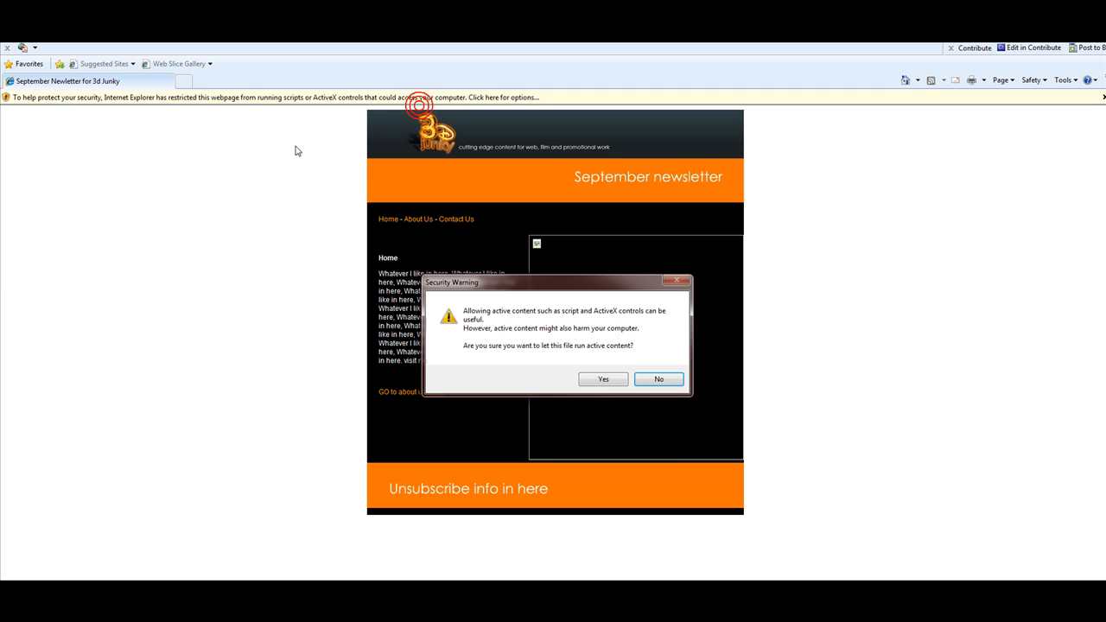
click(613, 377)
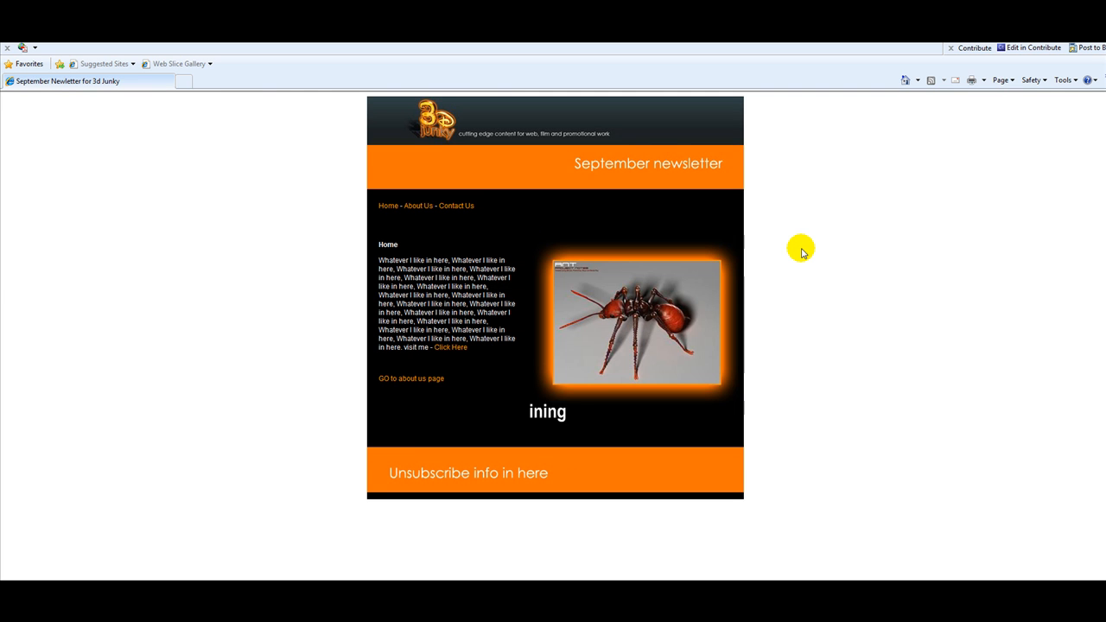
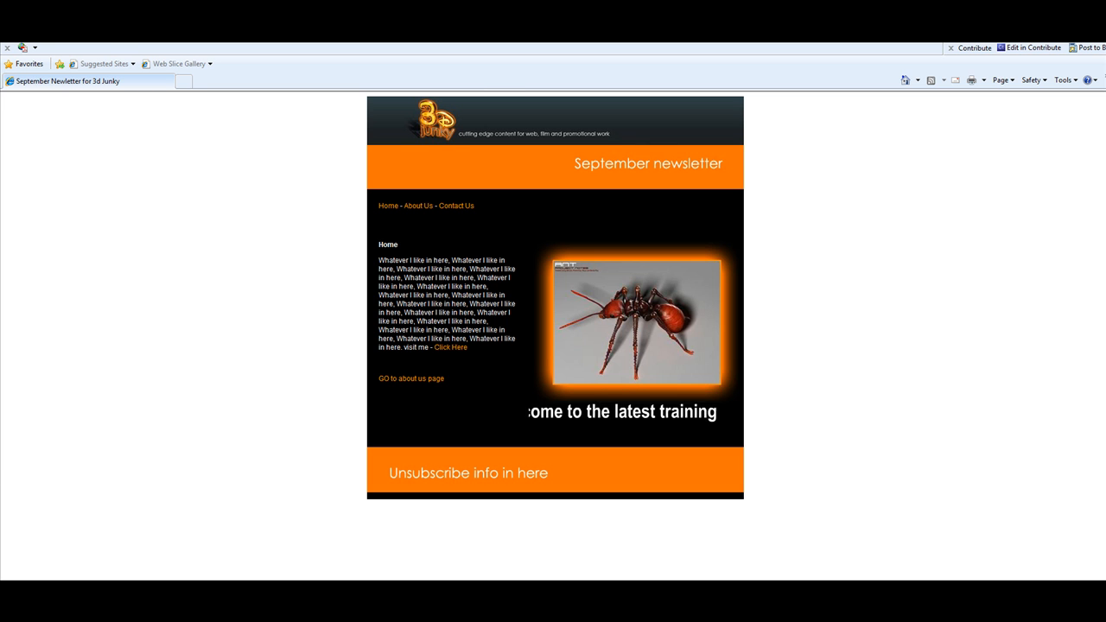
Step: Leave the ant animation preview and bring index.html back up in Dreamweaver
key(alt+Tab)
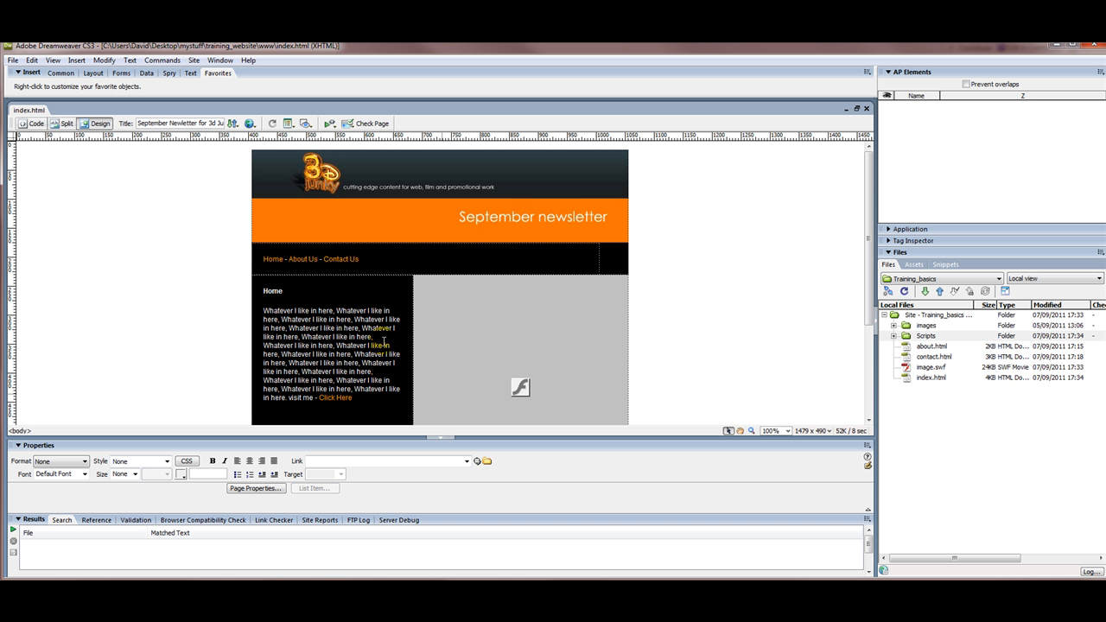
mouse_move(867, 220)
mouse_down()
mouse_move(868, 293)
mouse_move(868, 202)
mouse_up()
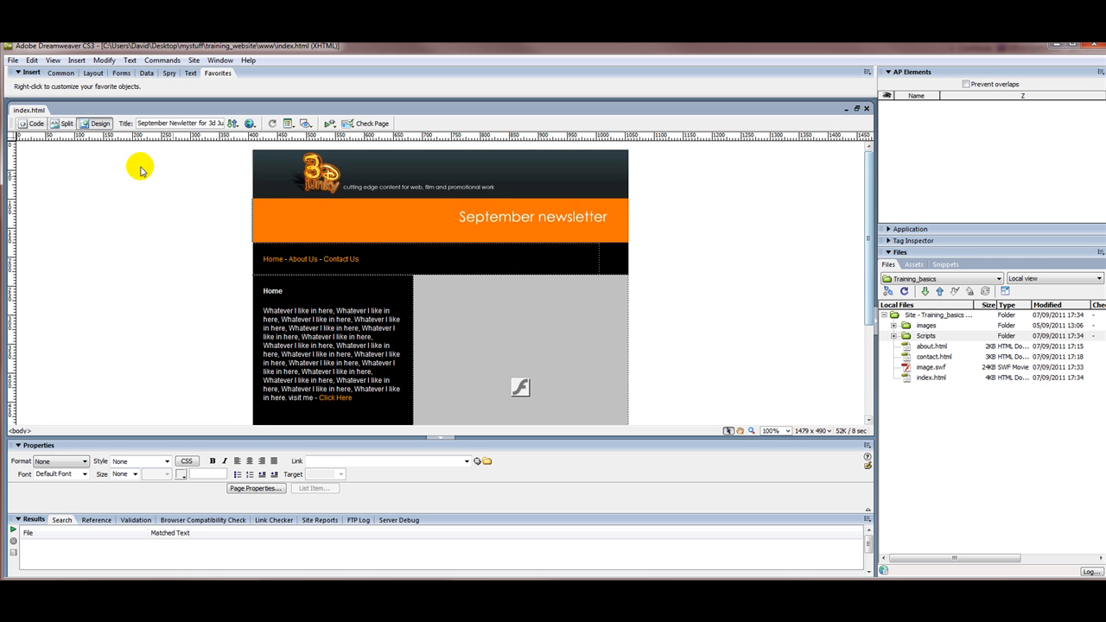
Step: Scroll through index.html's HTML in Code view, then select the Home paragraph text in Design view
click(34, 124)
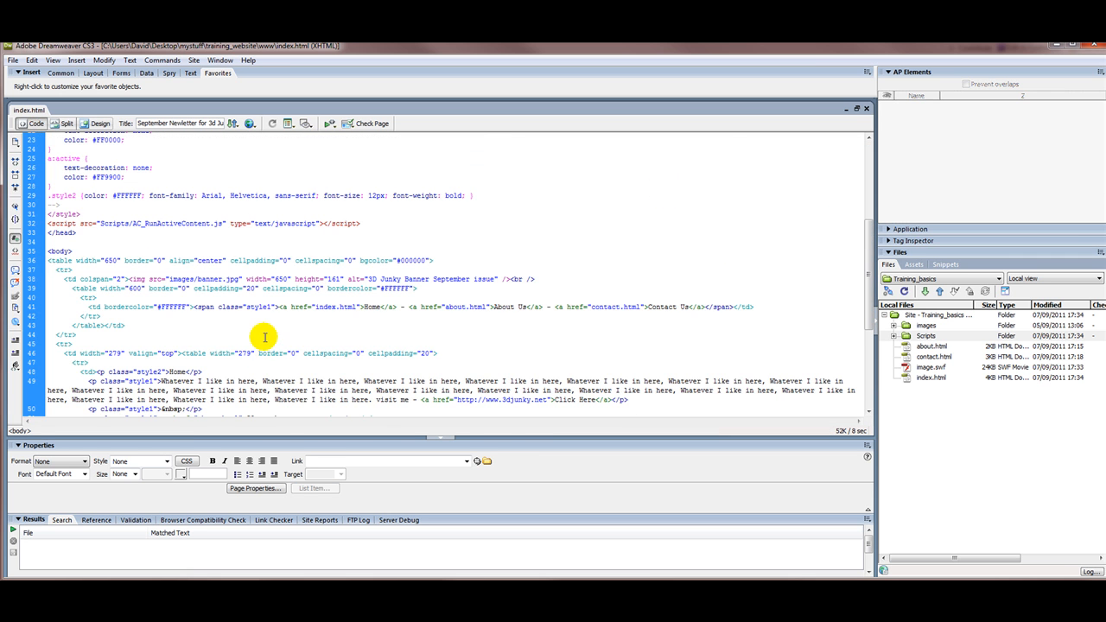
drag(867, 241, 864, 151)
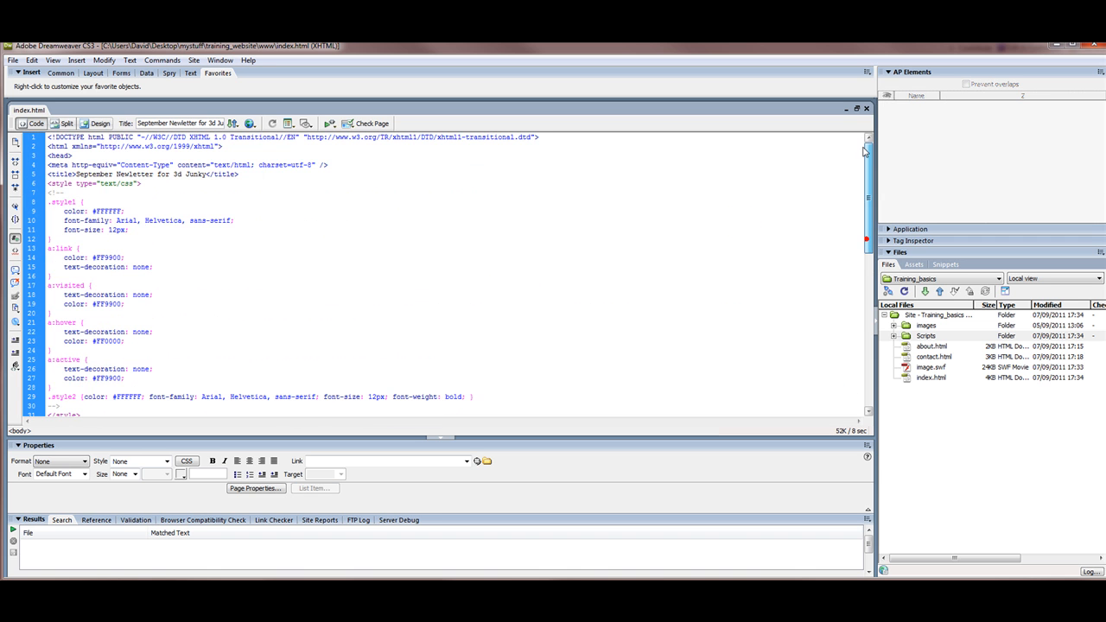
drag(868, 216, 868, 367)
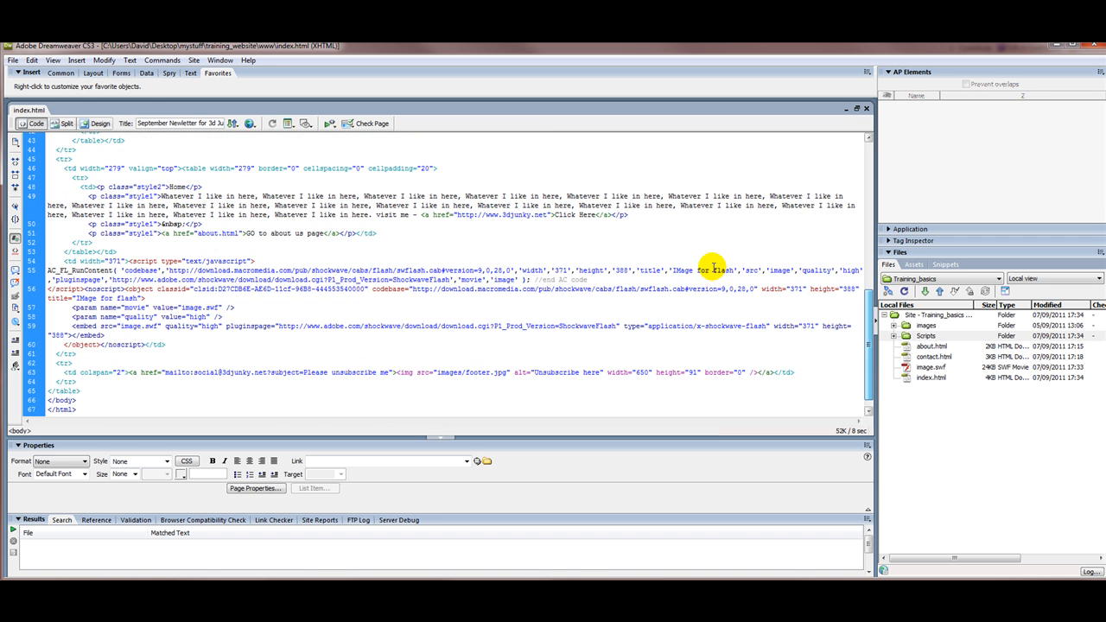
click(98, 125)
drag(352, 398, 255, 309)
Step: In the source, highlight the Home markup, about-us line and Macromedia URL, then the image.swf object tag
click(35, 124)
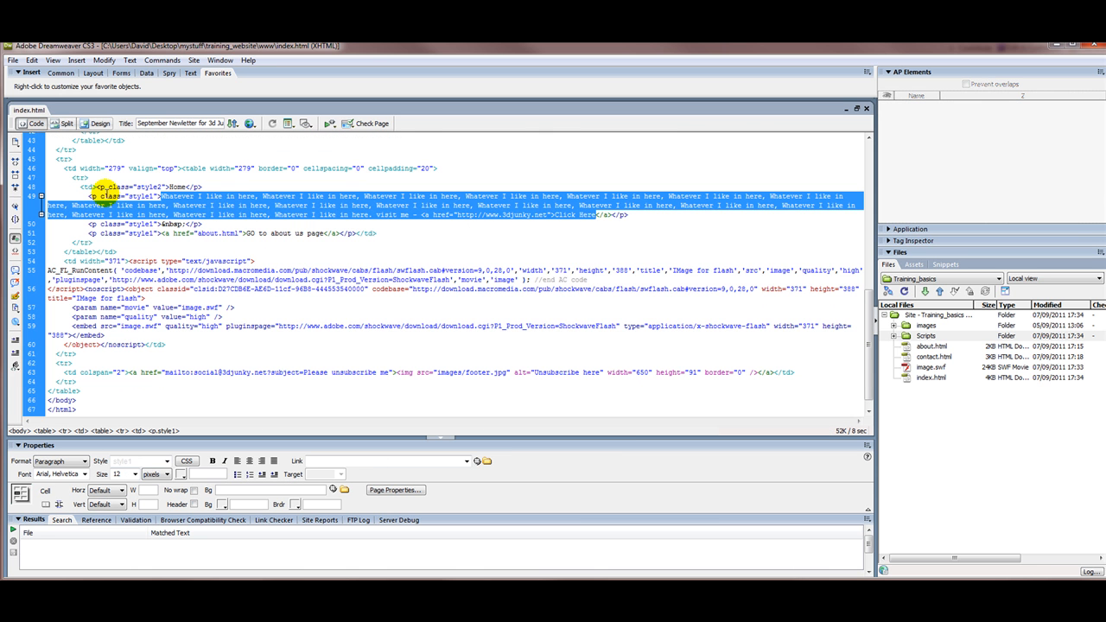
drag(89, 196, 207, 225)
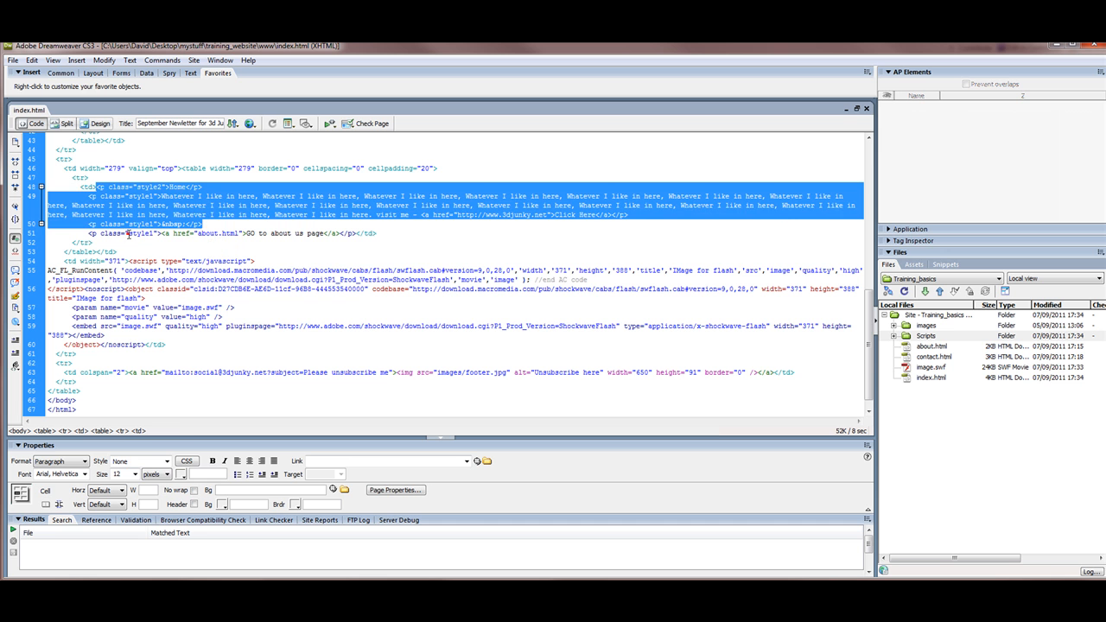
drag(128, 234, 313, 234)
drag(197, 271, 276, 271)
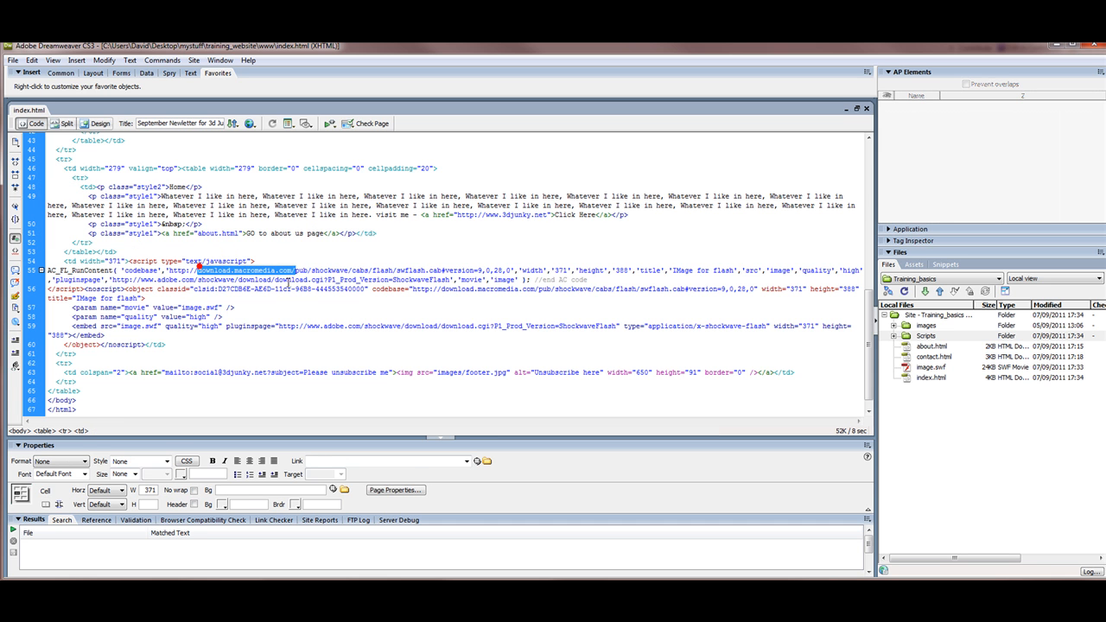
click(254, 296)
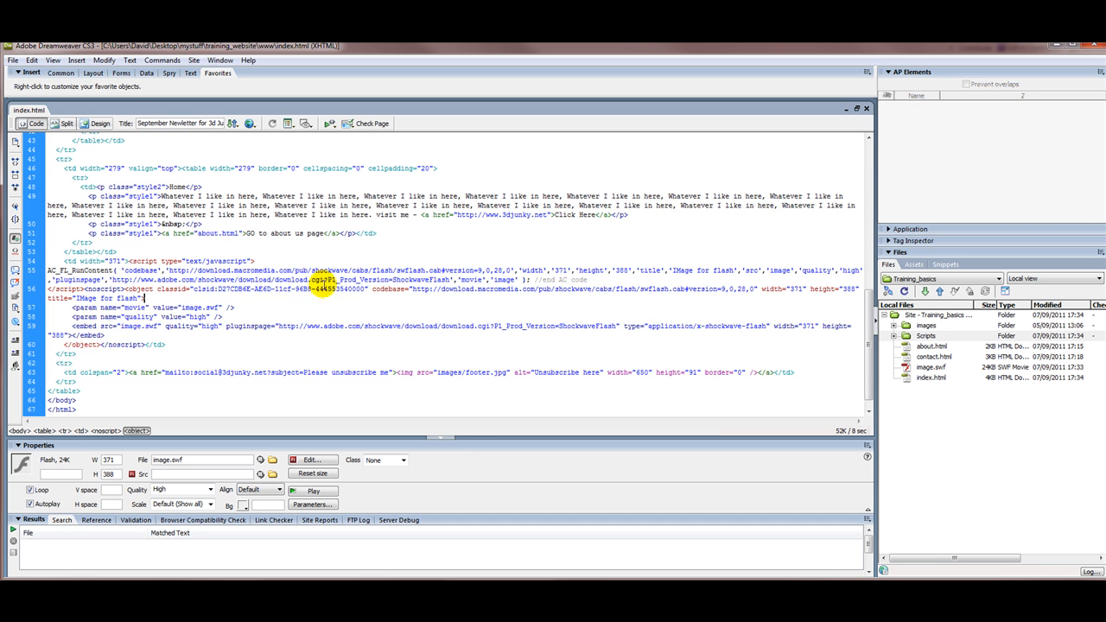
Step: Back in Design view, scroll up to the newsletter header and place the cursor in the Home paragraph
click(98, 124)
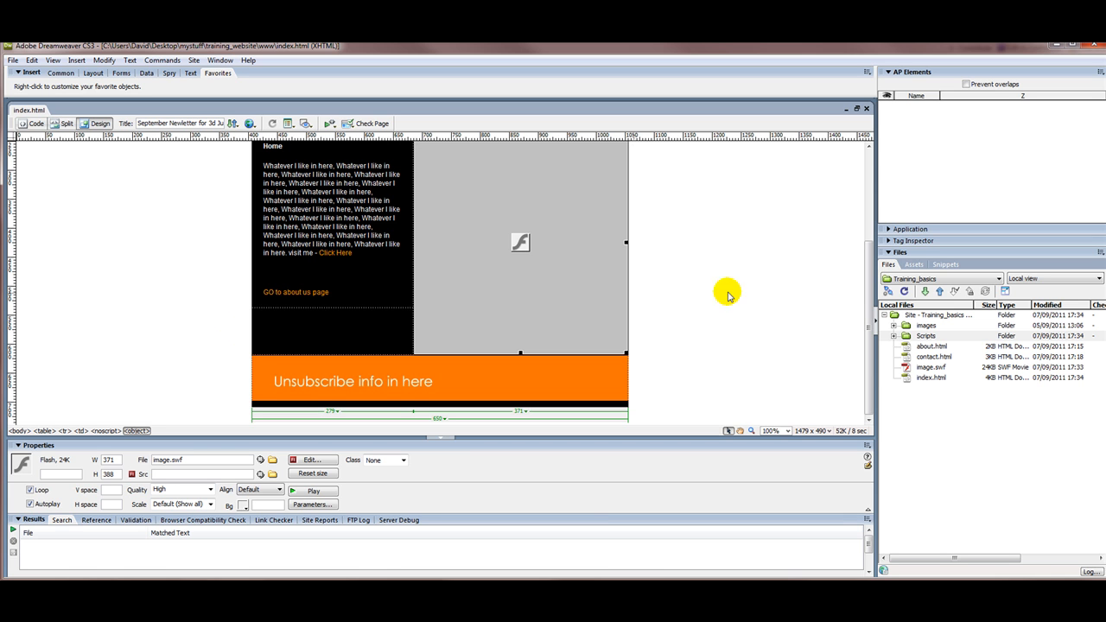
drag(866, 289, 838, 183)
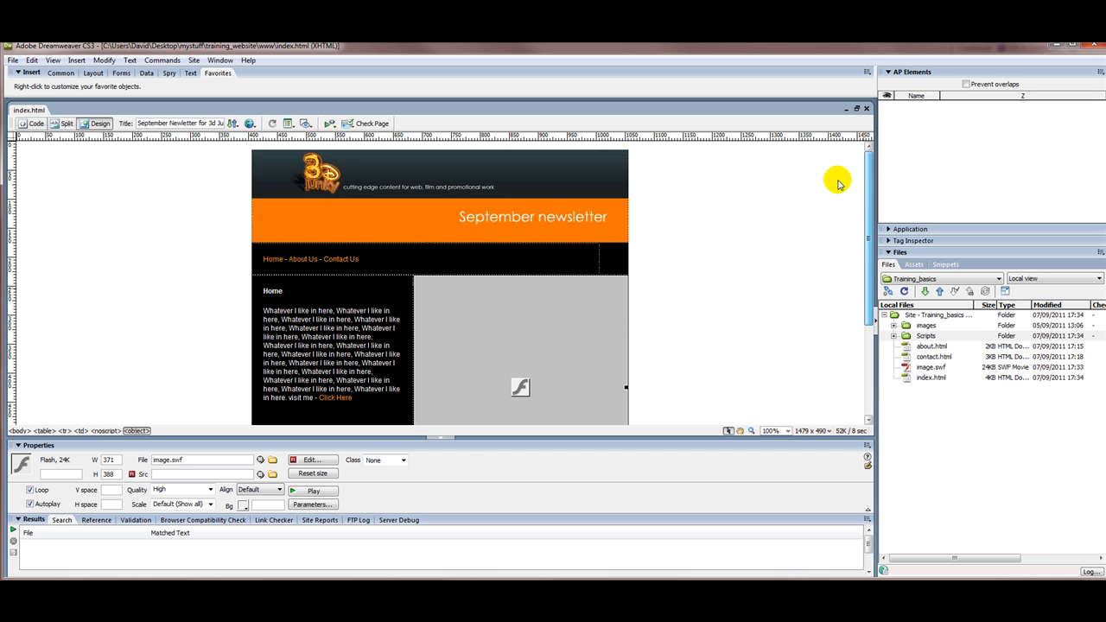
click(230, 279)
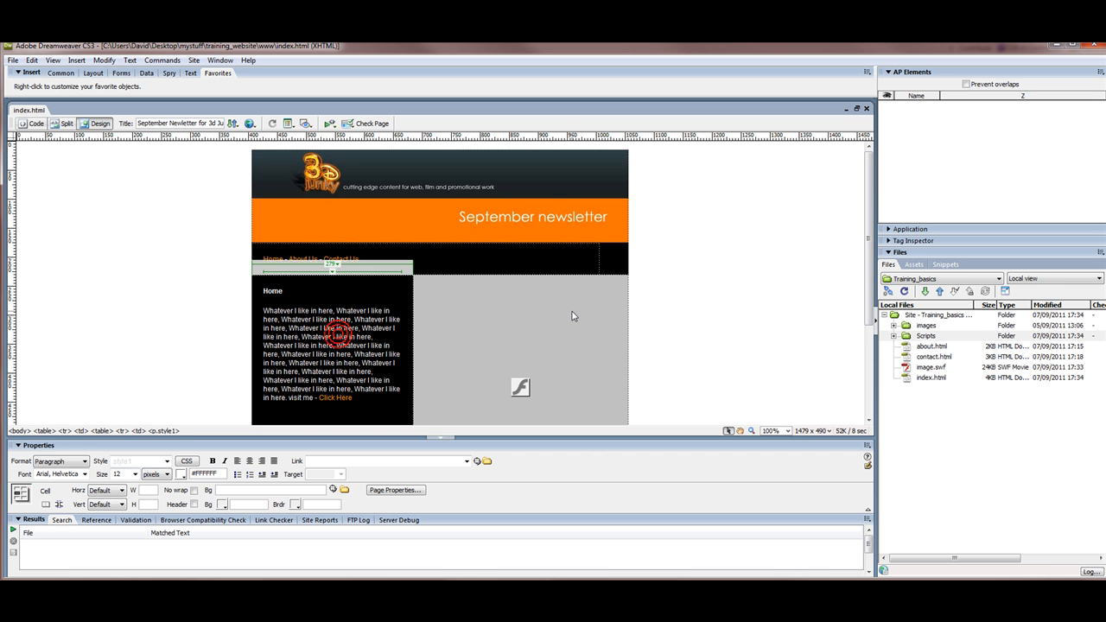